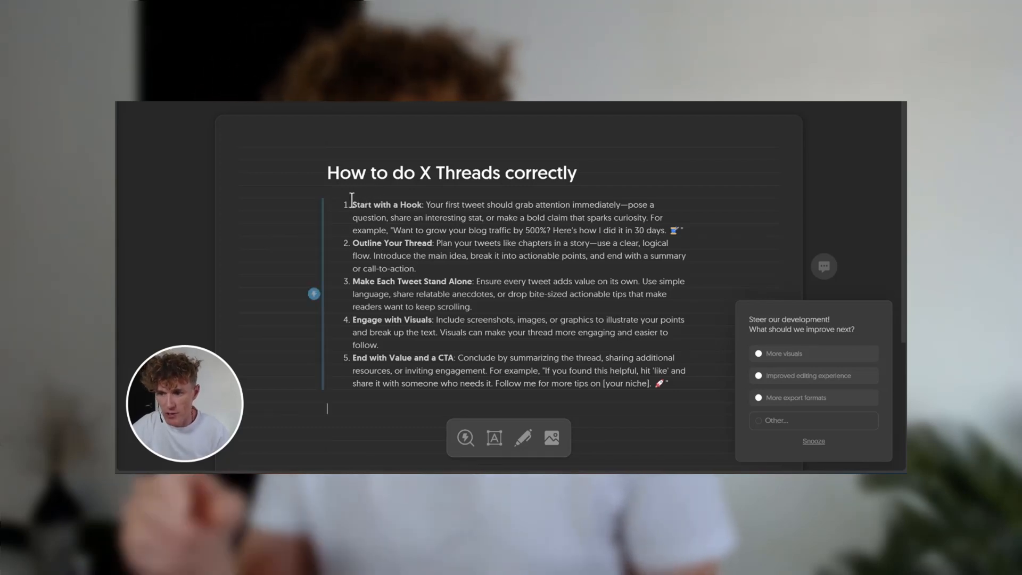
Generate a visual from the five selected thread tips and try the potted-plants, staircase and gears styles
left_click_drag(419, 228, 654, 384)
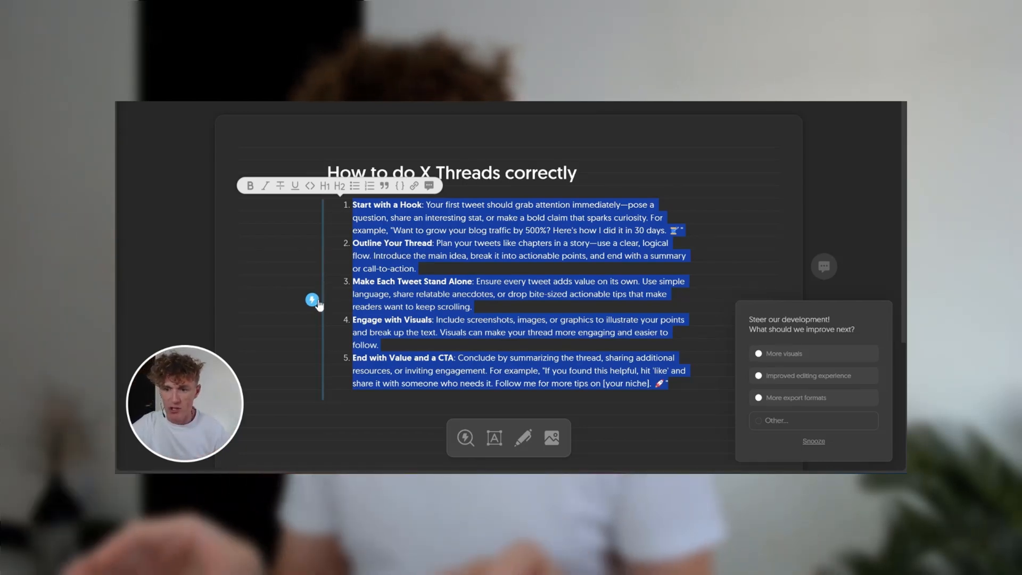
left_click(311, 300)
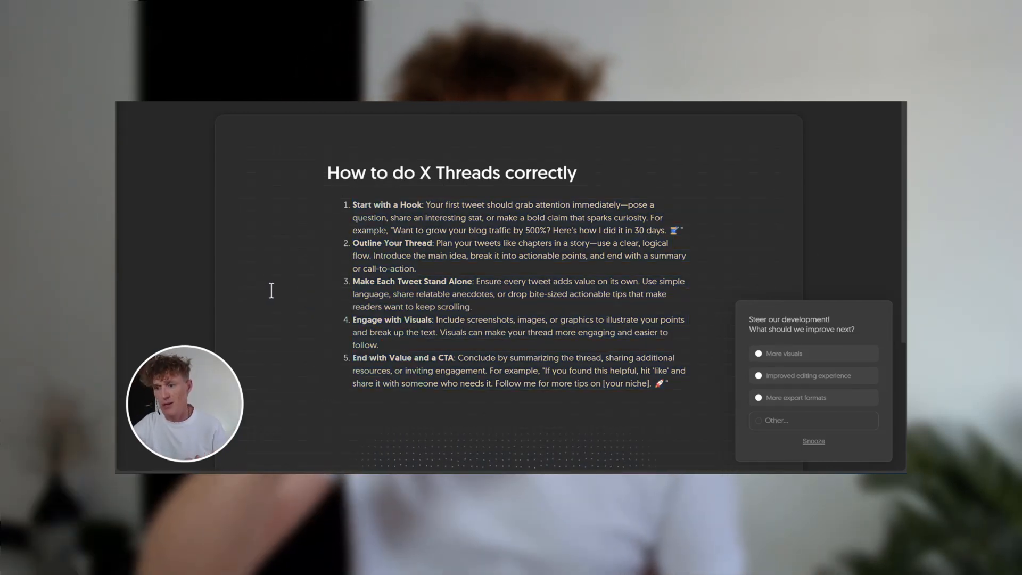
scroll(272, 291, "down", 3)
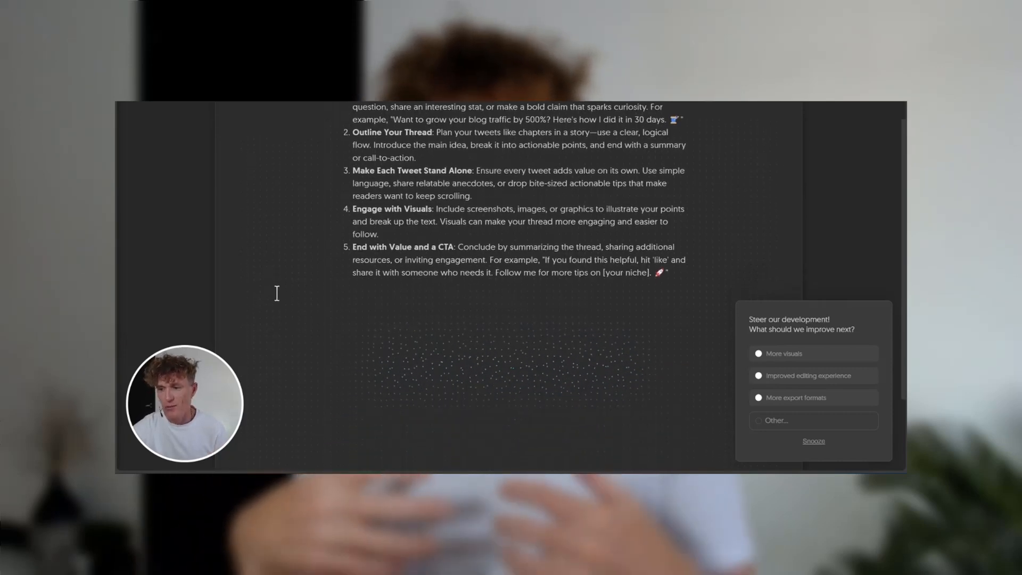
scroll(272, 290, "down", 1)
scroll(276, 296, "down", 2)
left_click(280, 301)
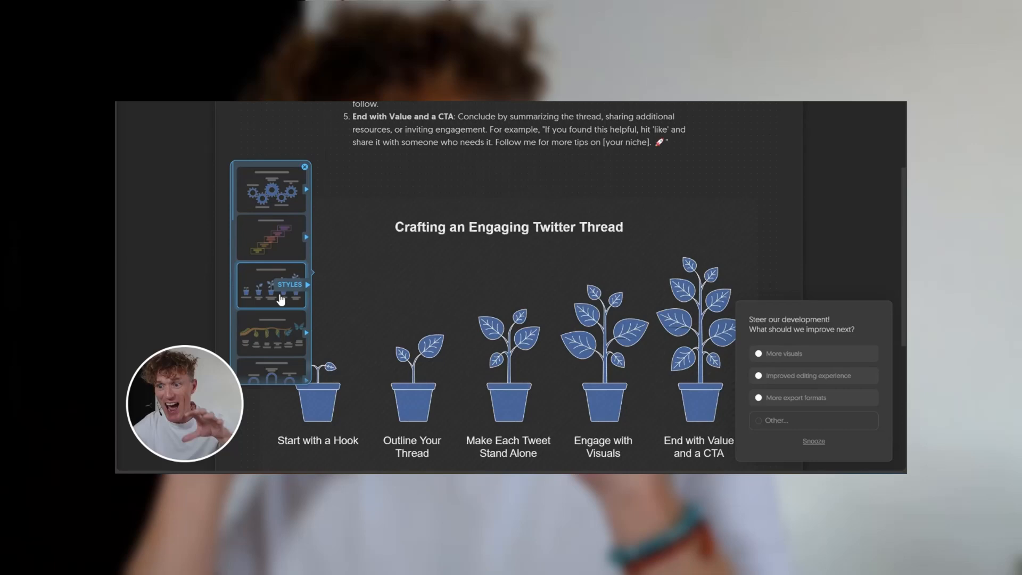
left_click(270, 235)
left_click(280, 195)
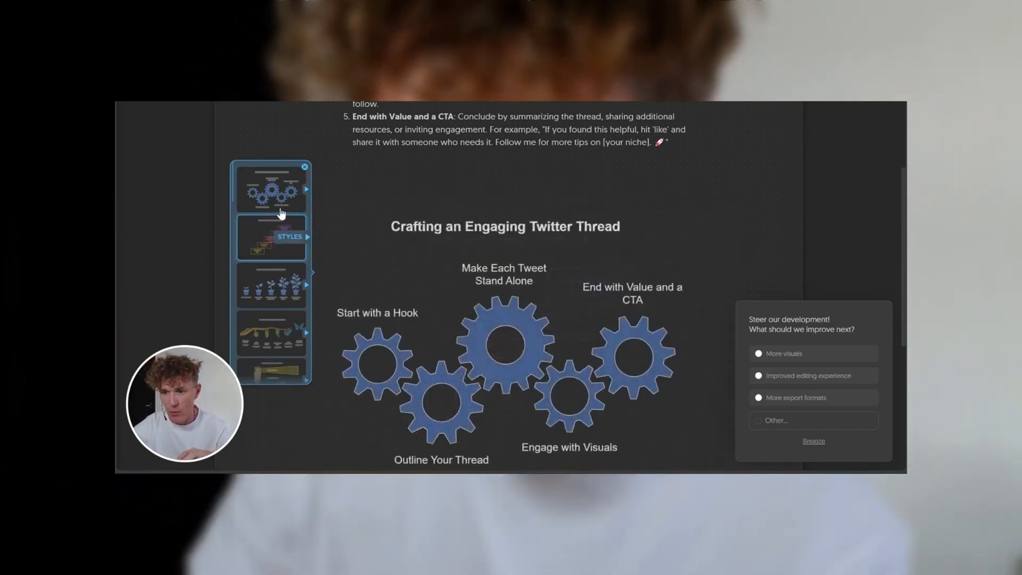
scroll(280, 216, "down", 1)
Compare butterfly, spiral, arrow-chain and stacked-layer styles, settling on the pentagon-style diagram
left_click(281, 216)
scroll(276, 231, "down", 2)
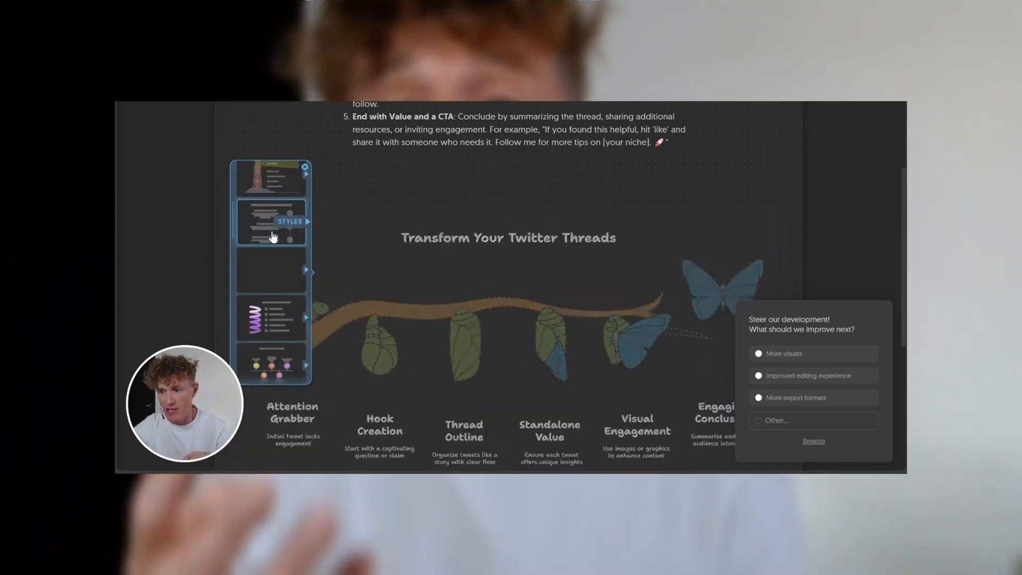
left_click(270, 246)
left_click(275, 287)
scroll(273, 292, "down", 2)
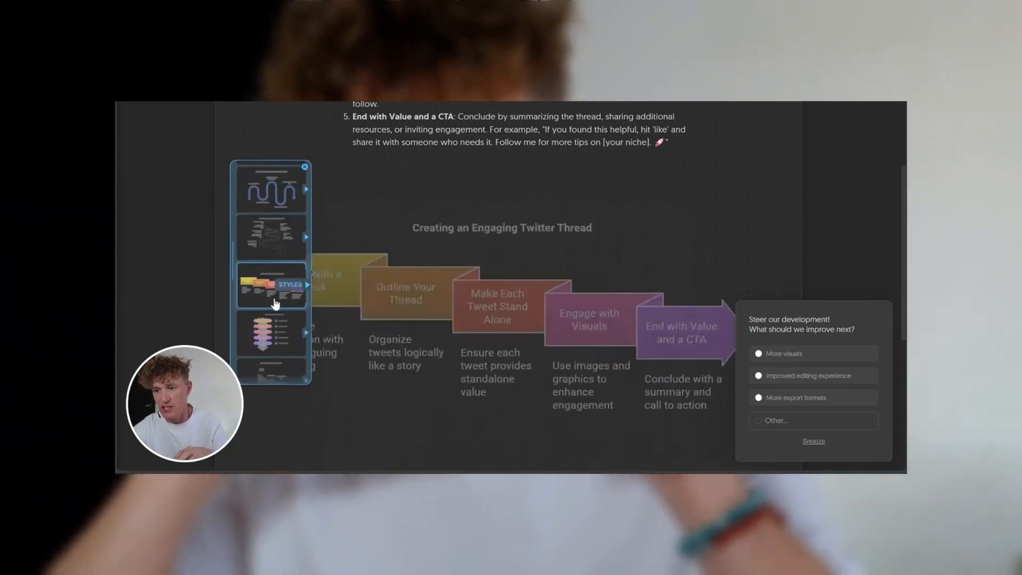
scroll(273, 300, "down", 2)
left_click(275, 303)
scroll(274, 307, "down", 1)
left_click(272, 319)
scroll(271, 319, "down", 1)
left_click(272, 288)
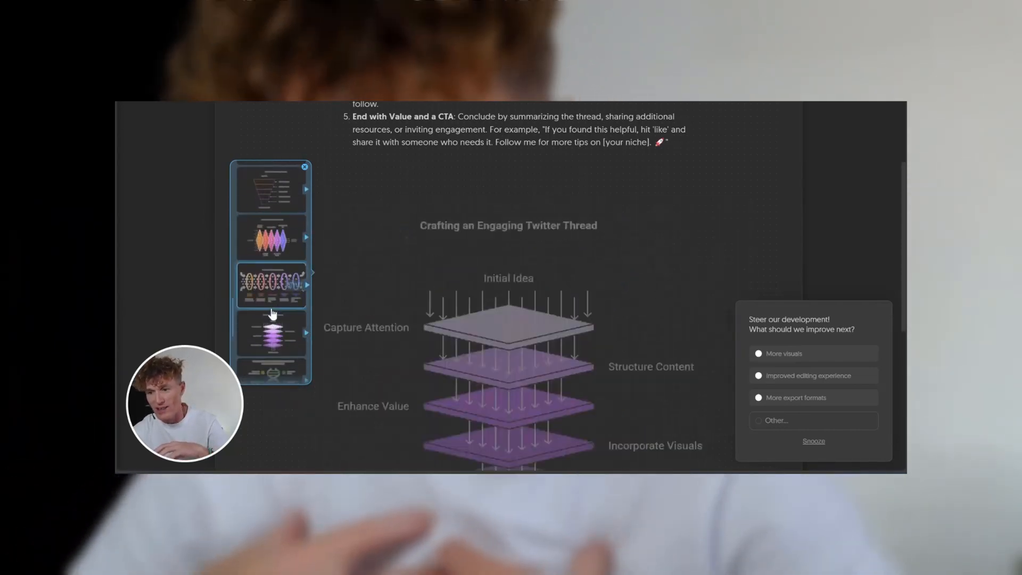
scroll(281, 362, "down", 2)
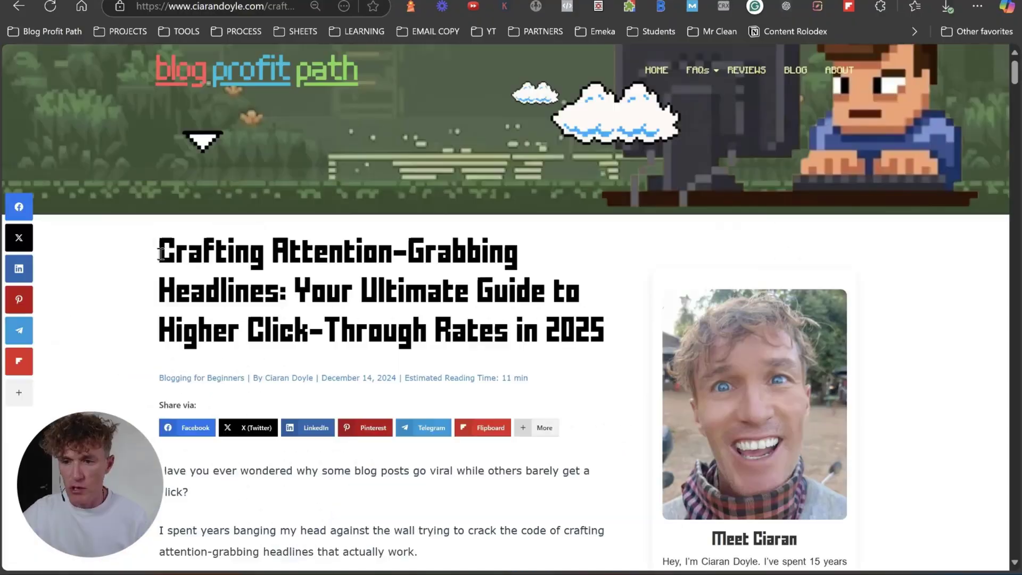
Select the whole headline-writing article from its byline to its end in the Napkin note
mouse_move(160, 237)
left_mouse_down()
mouse_move(283, 401)
mouse_move(345, 322)
mouse_move(407, 272)
mouse_move(350, 286)
left_mouse_up()
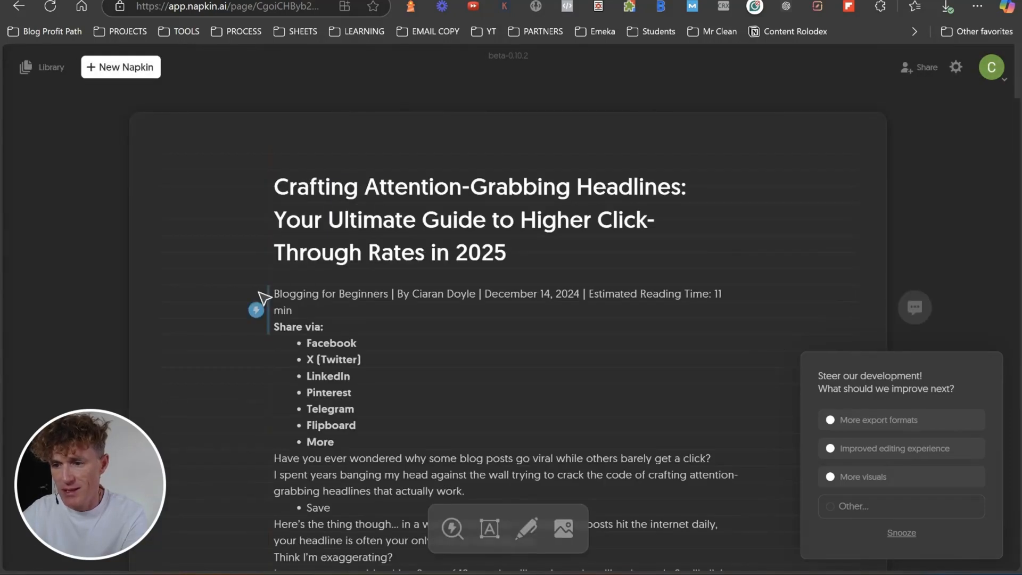
left_click_drag(273, 293, 368, 349)
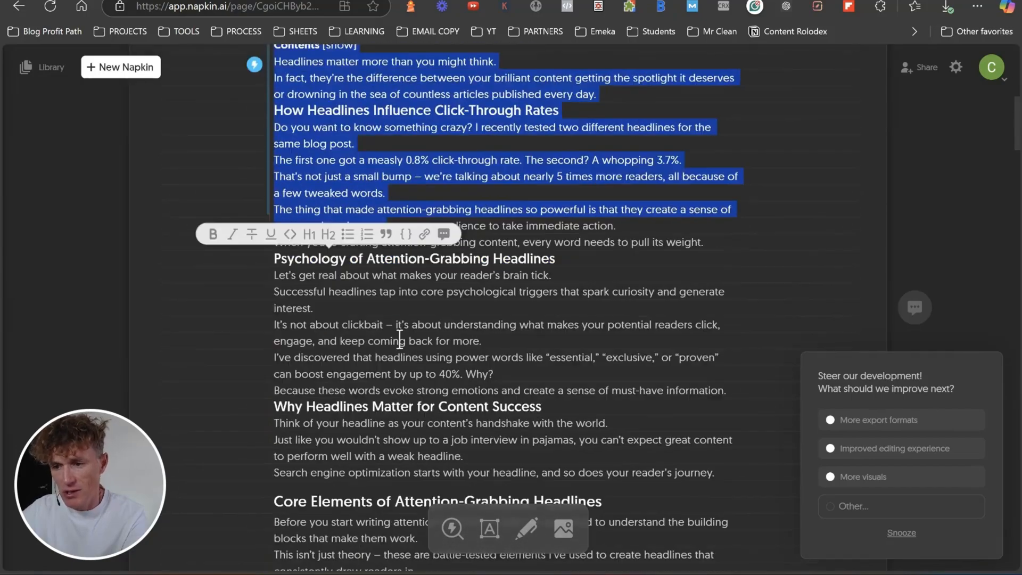
left_click_drag(400, 338, 564, 339)
scroll(564, 338, "down", 5)
scroll(564, 339, "down", 5)
scroll(564, 339, "down", 5)
scroll(567, 340, "down", 5)
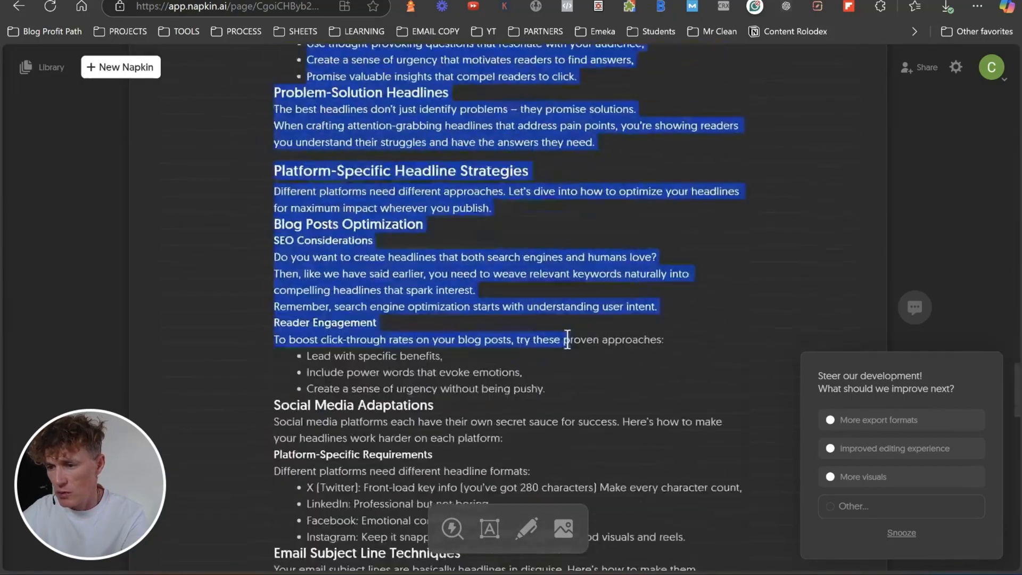
scroll(567, 340, "down", 5)
scroll(568, 340, "down", 5)
scroll(591, 352, "down", 5)
scroll(591, 352, "down", 2)
left_click_drag(567, 340, 541, 322)
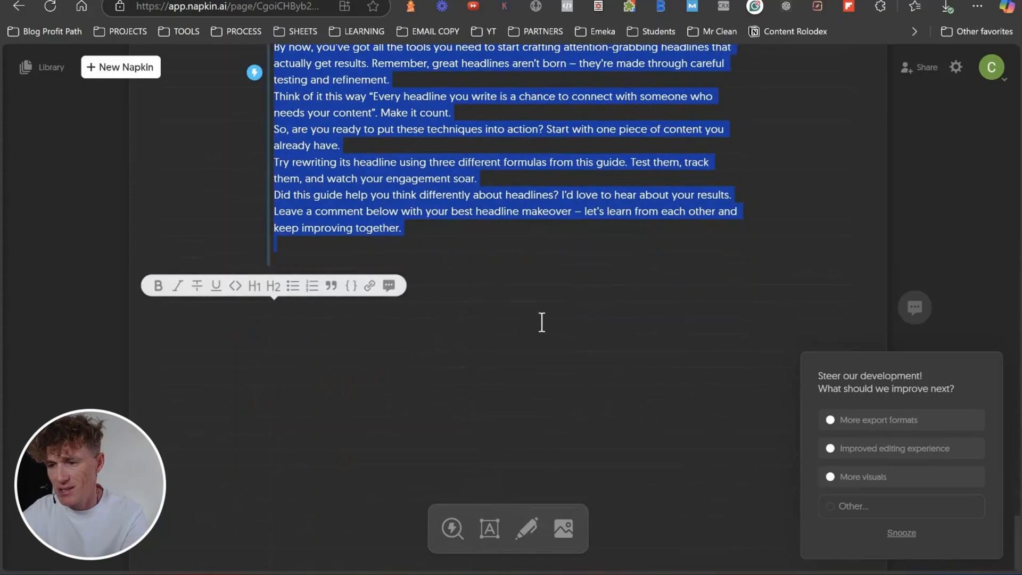
scroll(376, 319, "up", 20)
Generate a 'Crafting Compelling Headlines' visual from the article and choose the oval-ring style
left_click(255, 391)
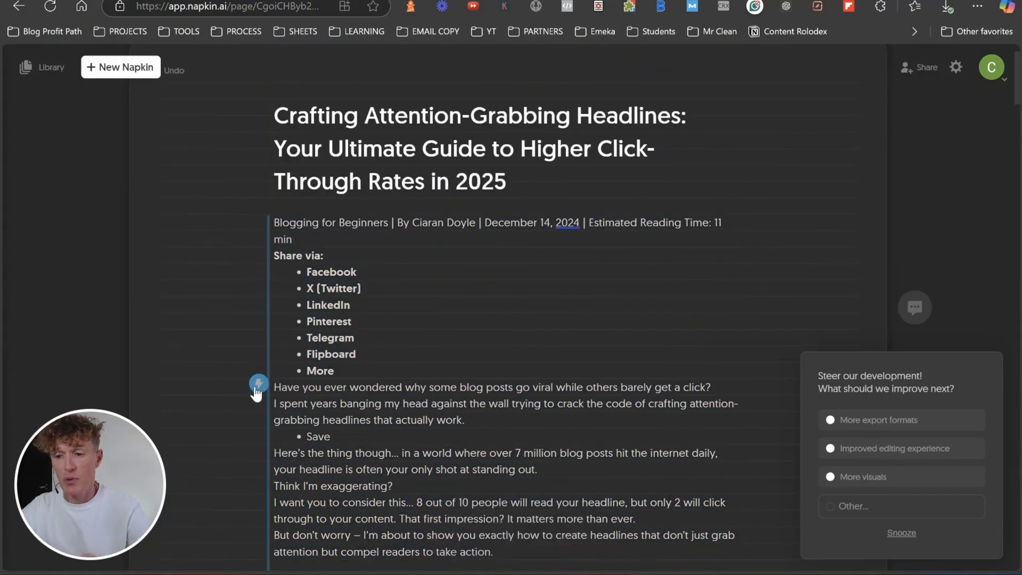
scroll(238, 377, "down", 8)
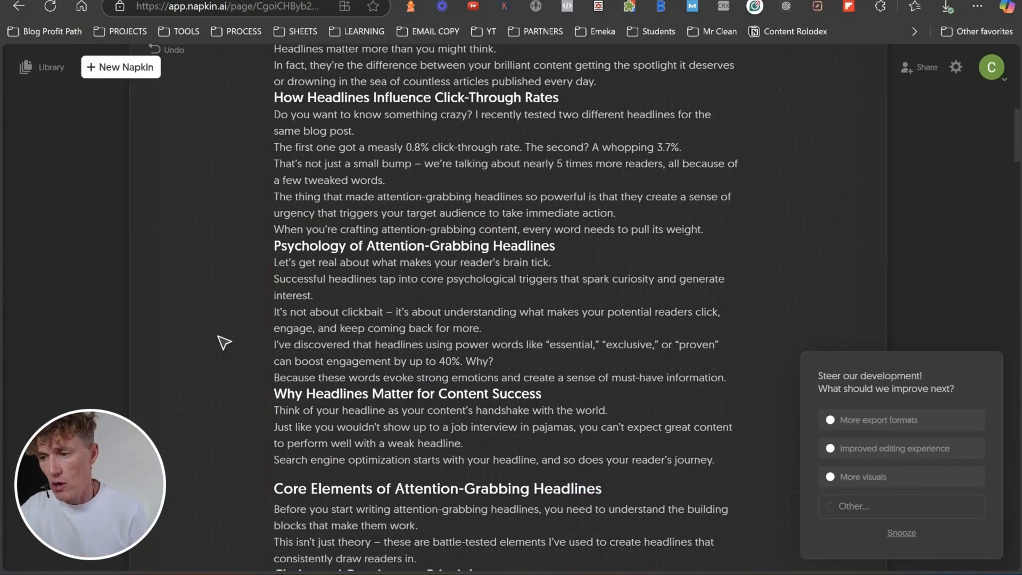
scroll(224, 343, "down", 2)
scroll(217, 304, "down", 5)
scroll(216, 304, "down", 5)
scroll(221, 313, "down", 5)
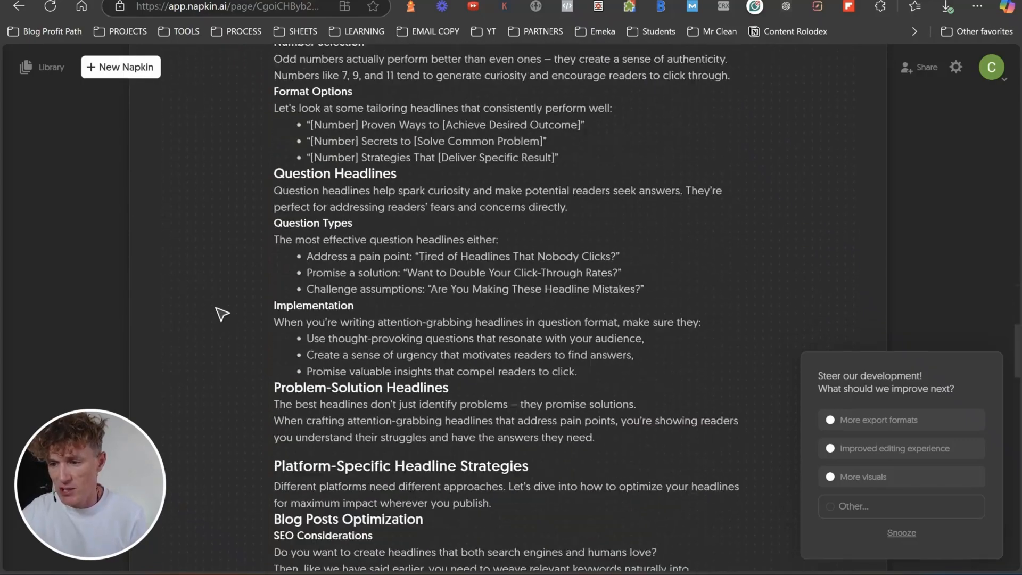
scroll(222, 315, "down", 5)
scroll(222, 314, "down", 10)
left_click(183, 246)
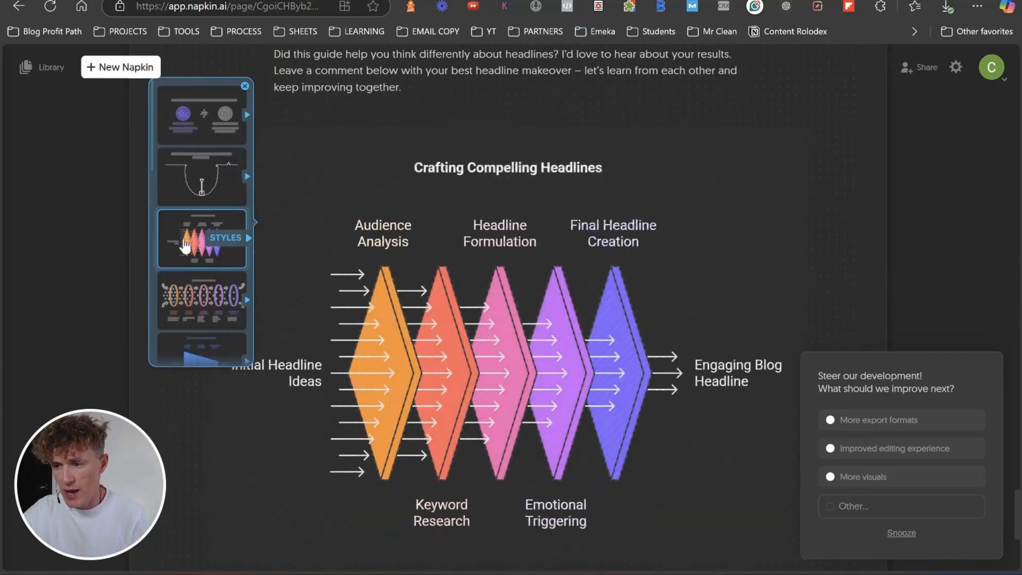
left_click(184, 304)
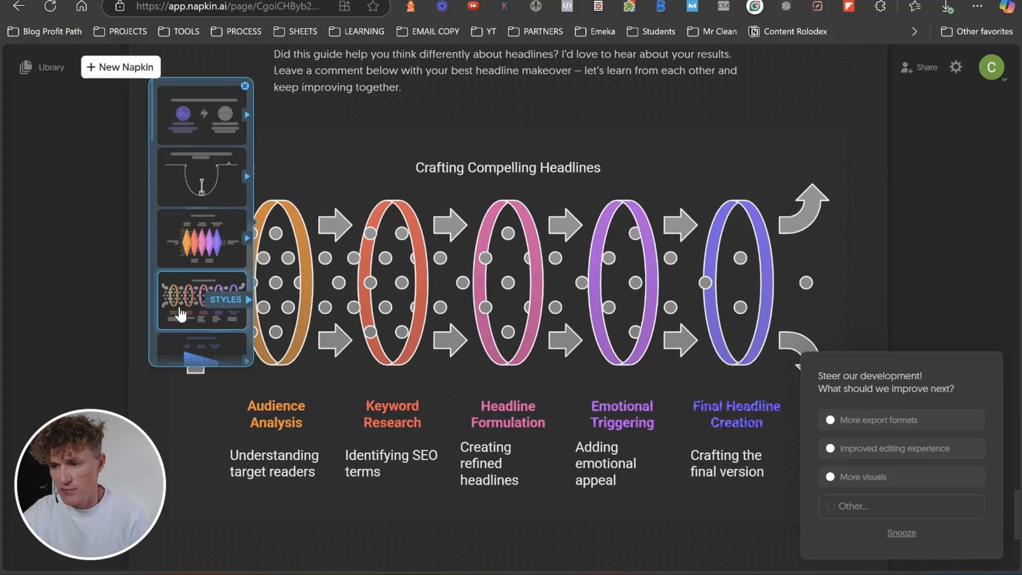
left_click(172, 316)
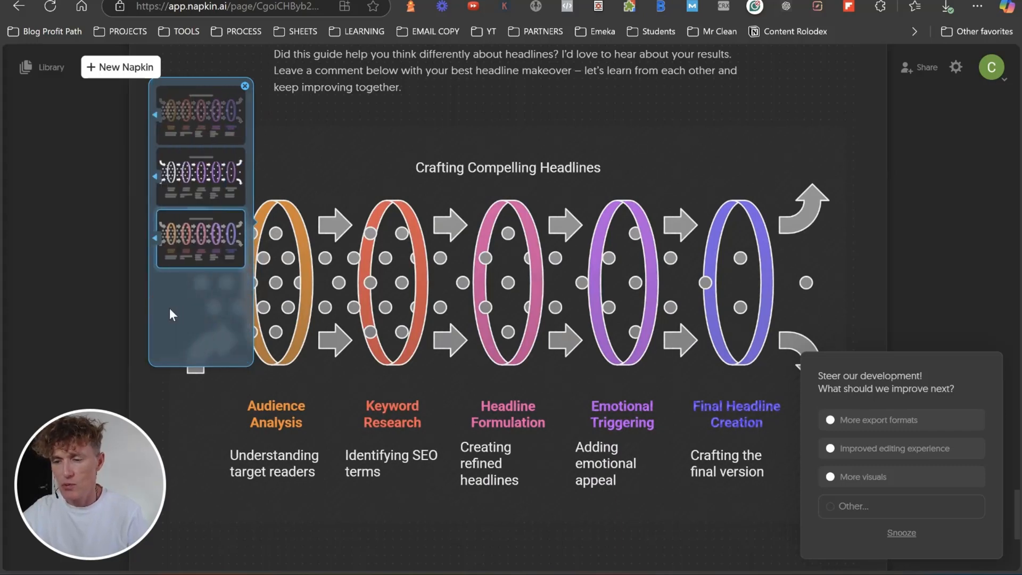
Compare purple and multicoloured ring variants, keeping coloured rings with grey arrows
left_click(212, 172)
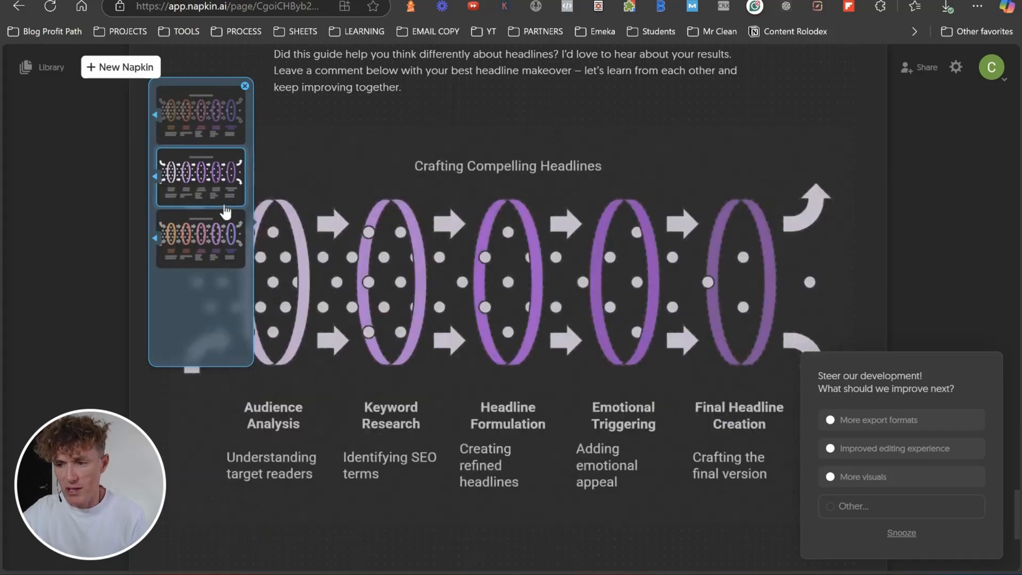
left_click(205, 130)
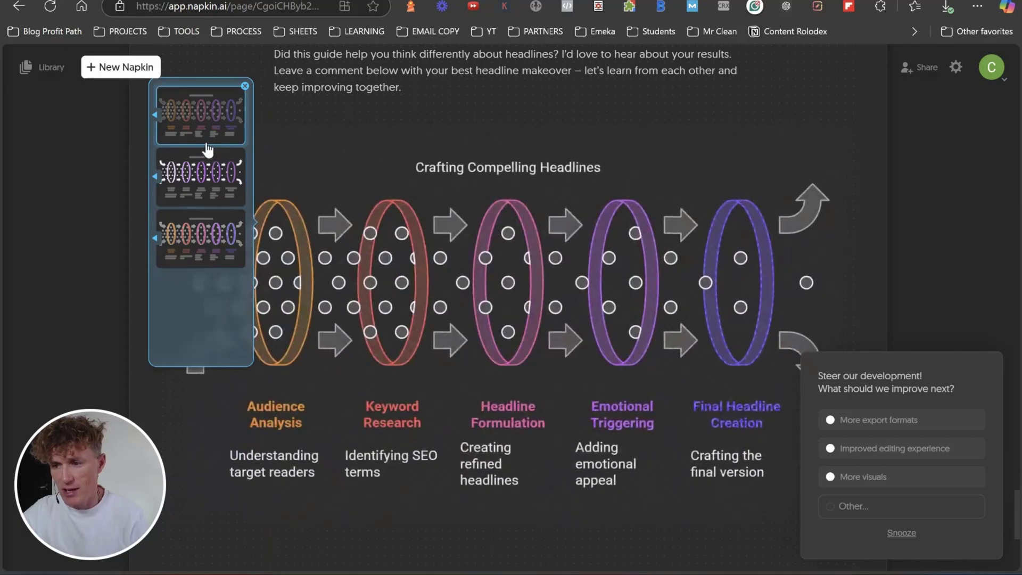
left_click(206, 169)
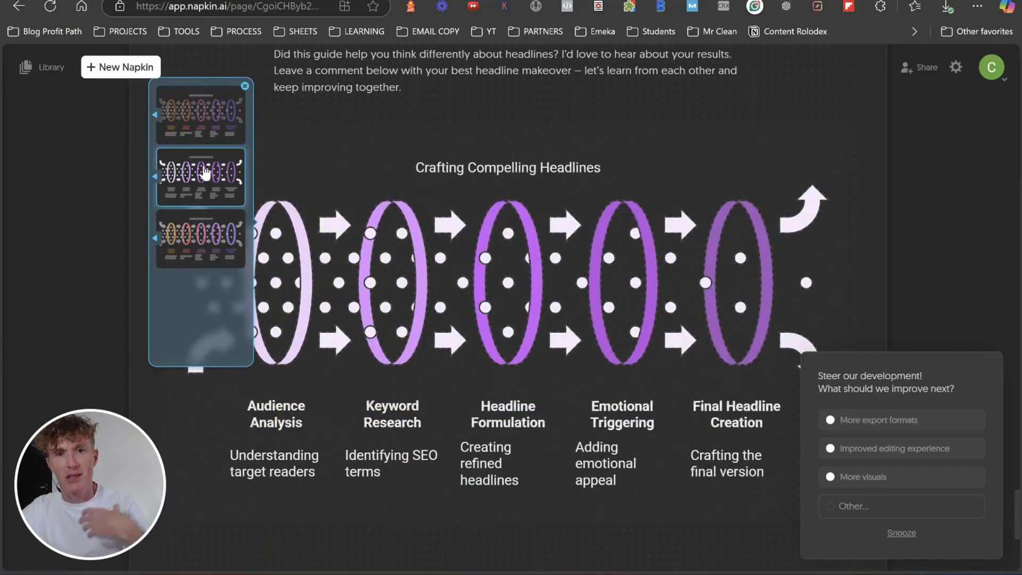
left_click(207, 248)
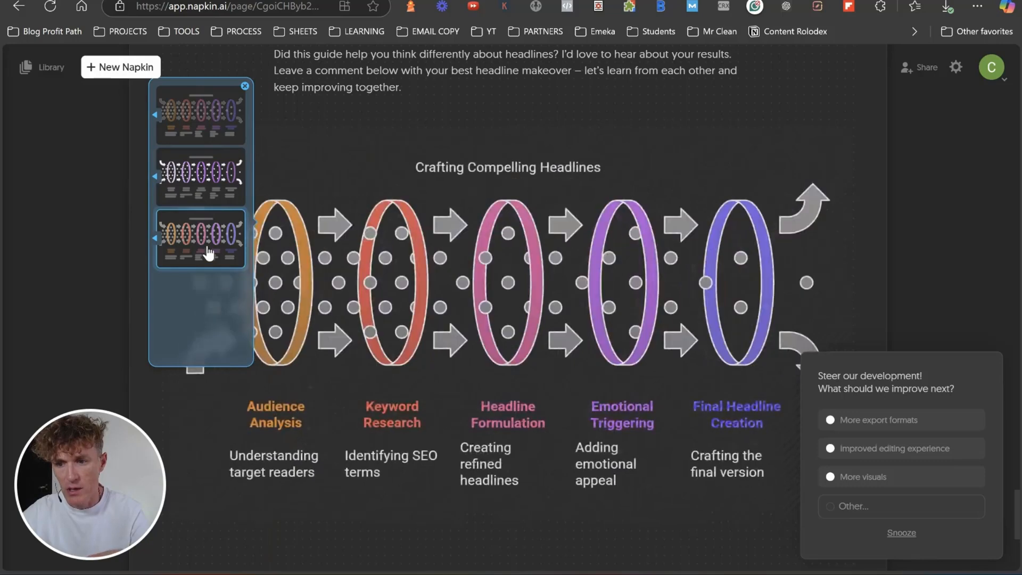
left_click(208, 240)
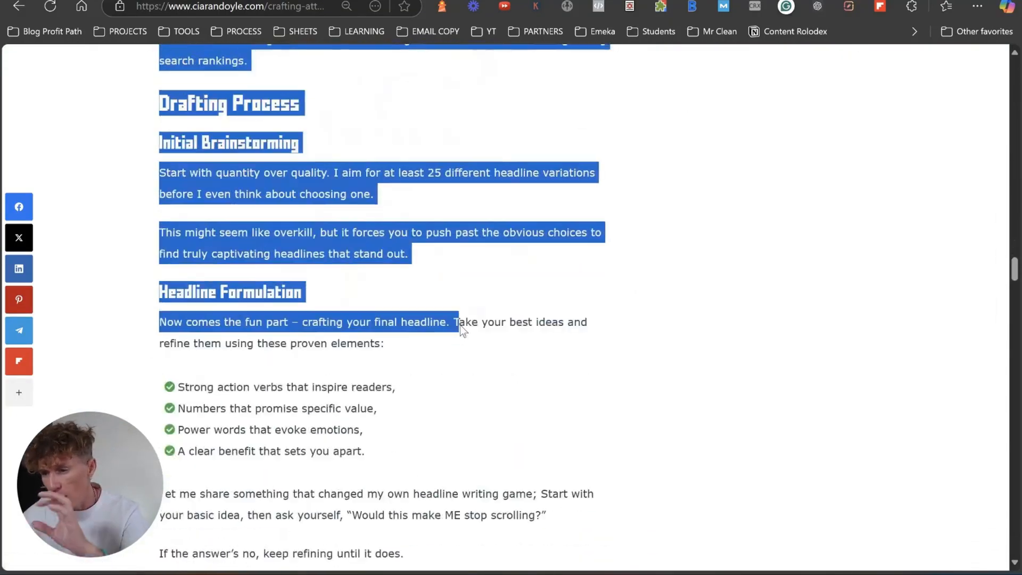
Select the blog article text down to its closing paragraph
mouse_move(461, 325)
left_mouse_down()
mouse_move(477, 349)
mouse_move(476, 297)
left_mouse_up()
scroll(477, 344, "up", 3)
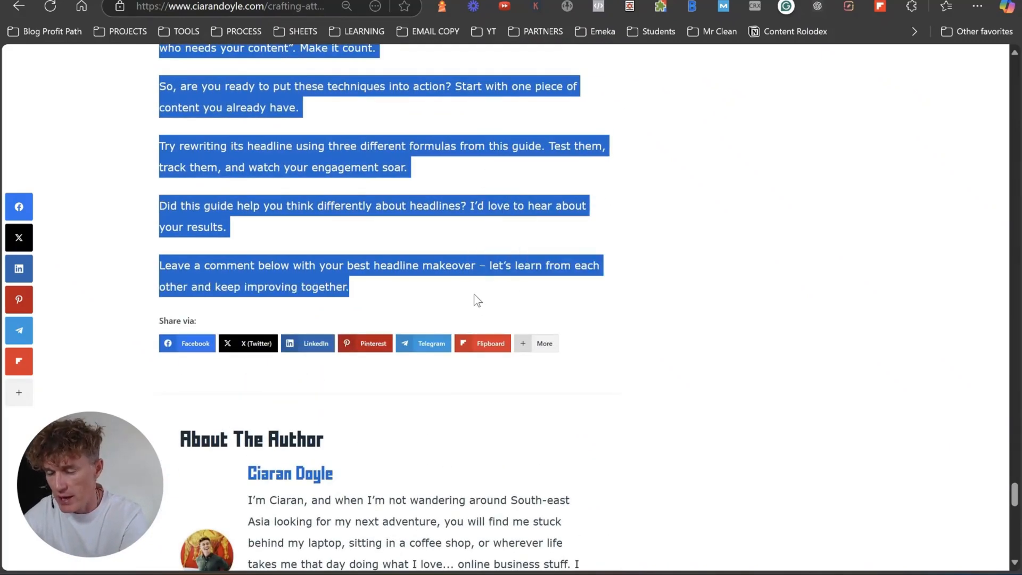
Paste the article under the ChatGPT prompt, send it, then select section 2 with its three bullets
key("ctrl+Tab")
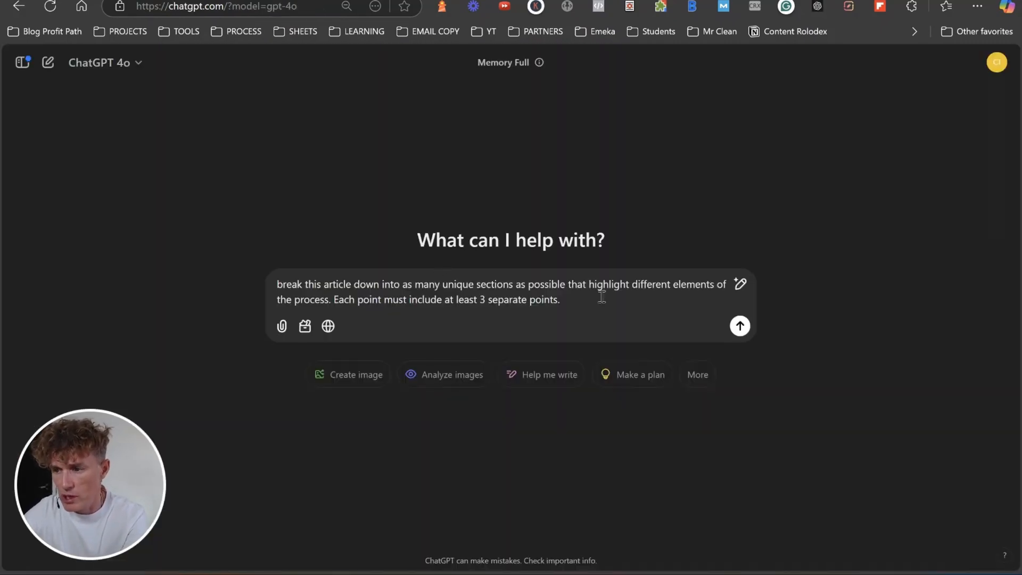
key("shift+Return")
key("shift+Return")
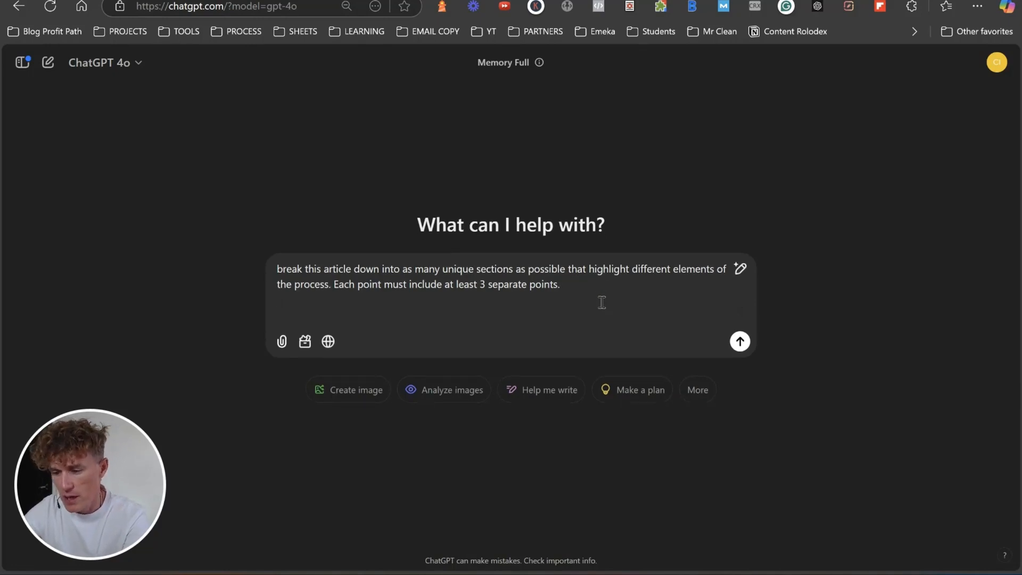
key("ctrl+v")
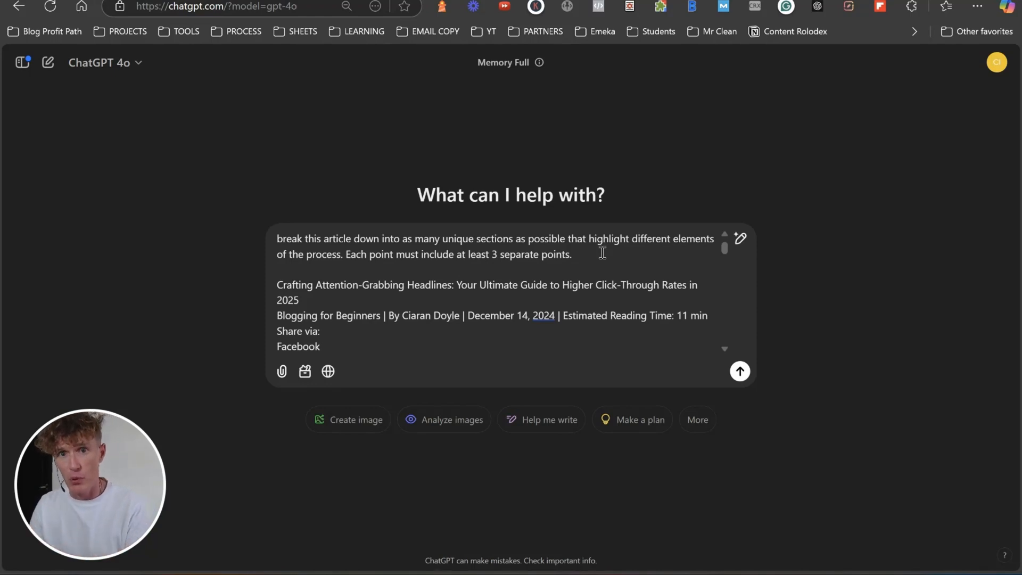
key("Return")
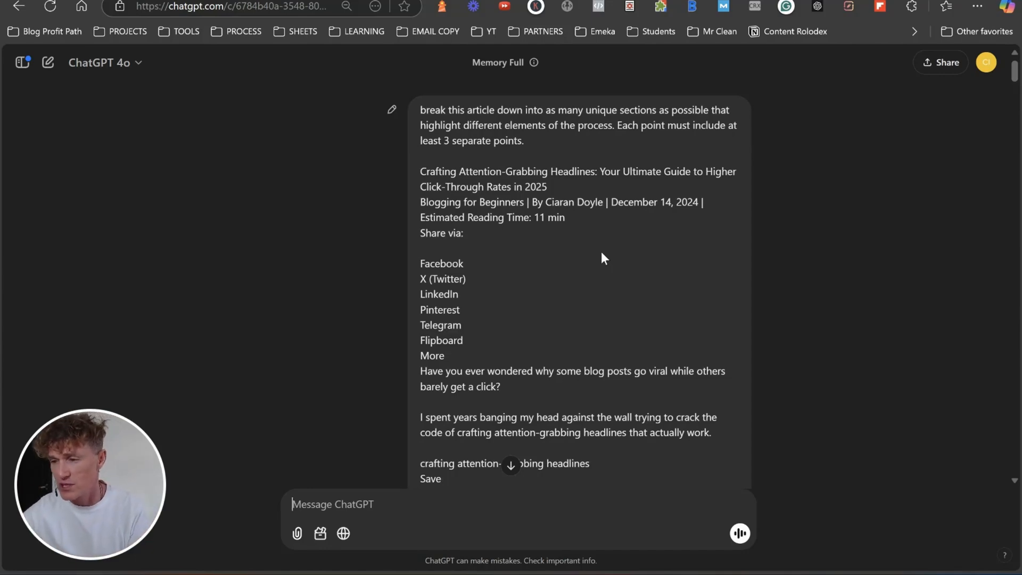
scroll(602, 258, "down", 3)
scroll(645, 237, "down", 5)
scroll(687, 191, "down", 5)
scroll(704, 160, "down", 5)
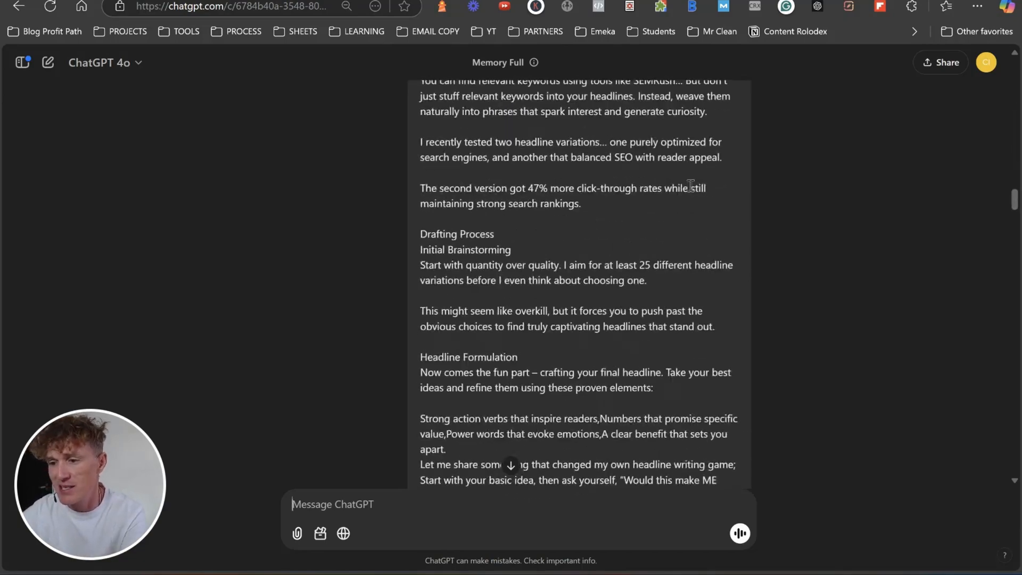
scroll(685, 184, "down", 5)
scroll(684, 179, "down", 5)
scroll(681, 200, "down", 5)
scroll(681, 209, "down", 5)
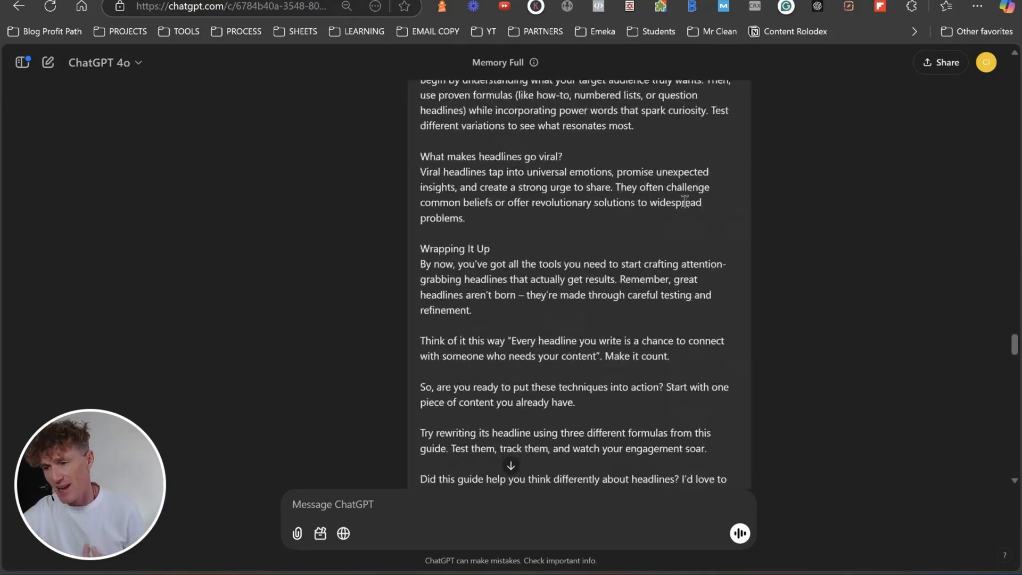
scroll(684, 211, "up", 2)
scroll(677, 213, "up", 5)
scroll(674, 212, "up", 3)
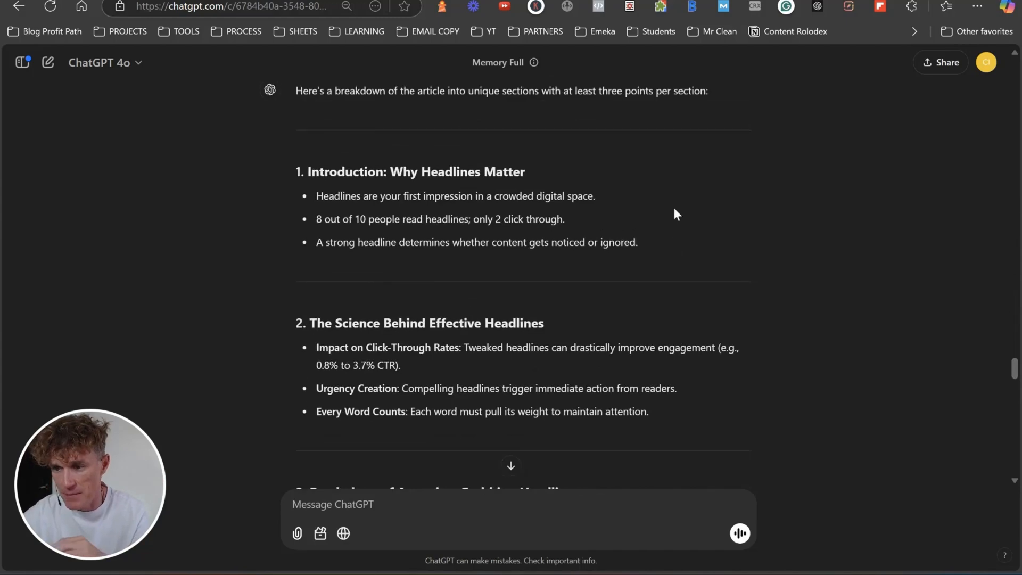
scroll(671, 207, "up", 3)
scroll(631, 200, "down", 3)
scroll(440, 176, "down", 1)
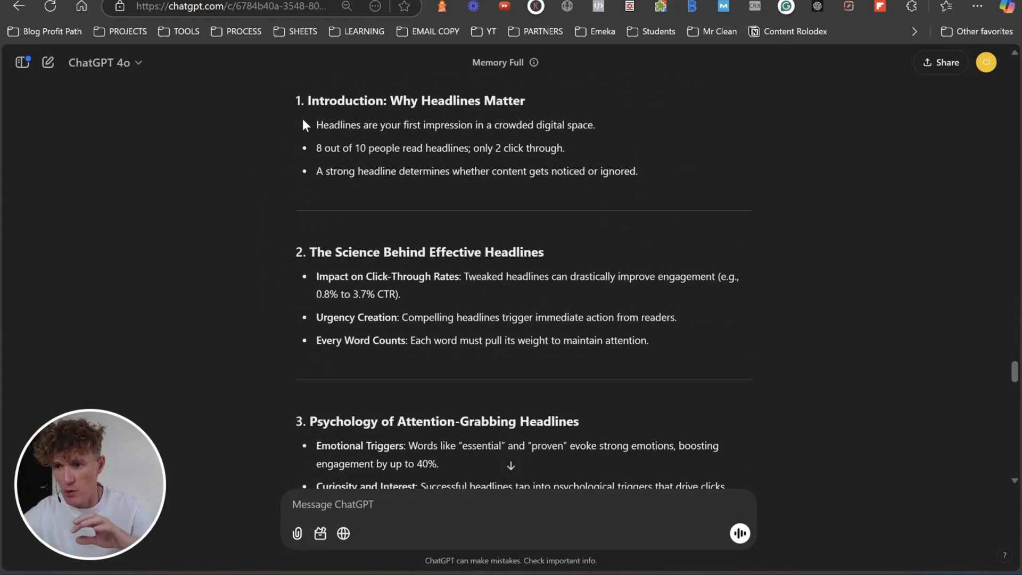
scroll(256, 161, "down", 1)
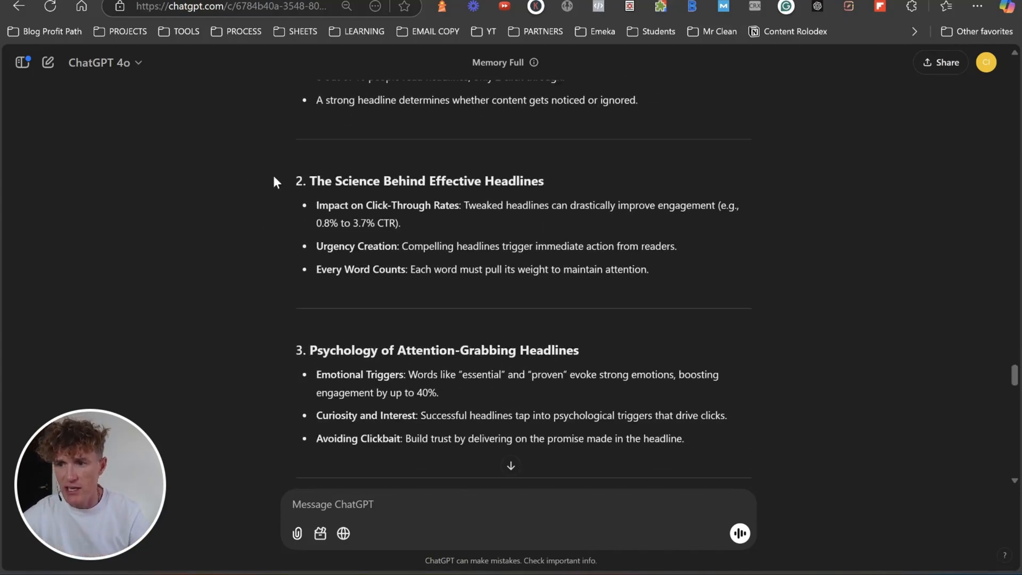
mouse_move(286, 175)
left_mouse_down()
mouse_move(699, 265)
mouse_move(290, 183)
left_mouse_up()
key("ctrl+c")
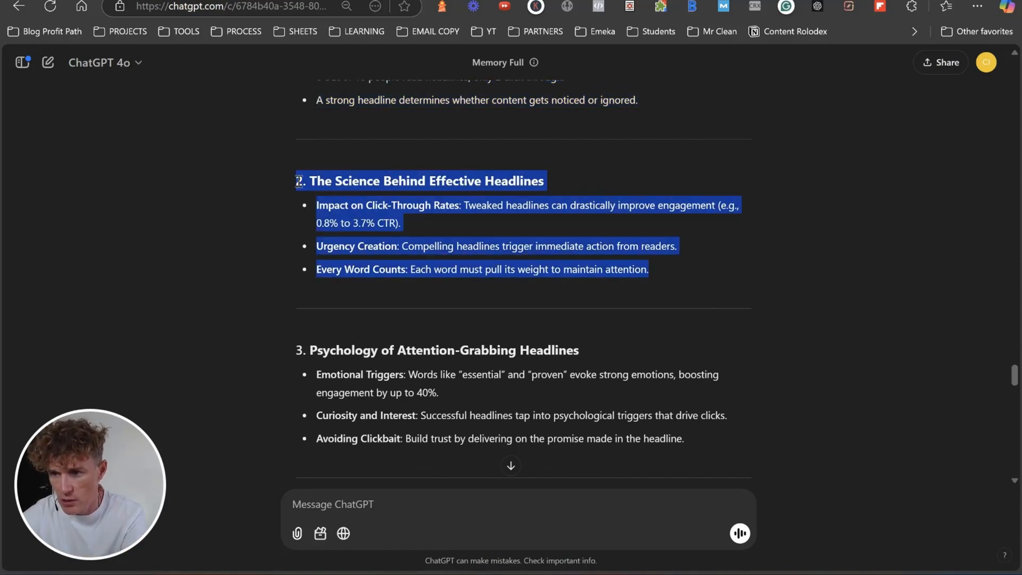
Paste 'The Science Behind Effective Headlines' into the blank Napkin and generate a visual from its three bullets
key("ctrl+Tab")
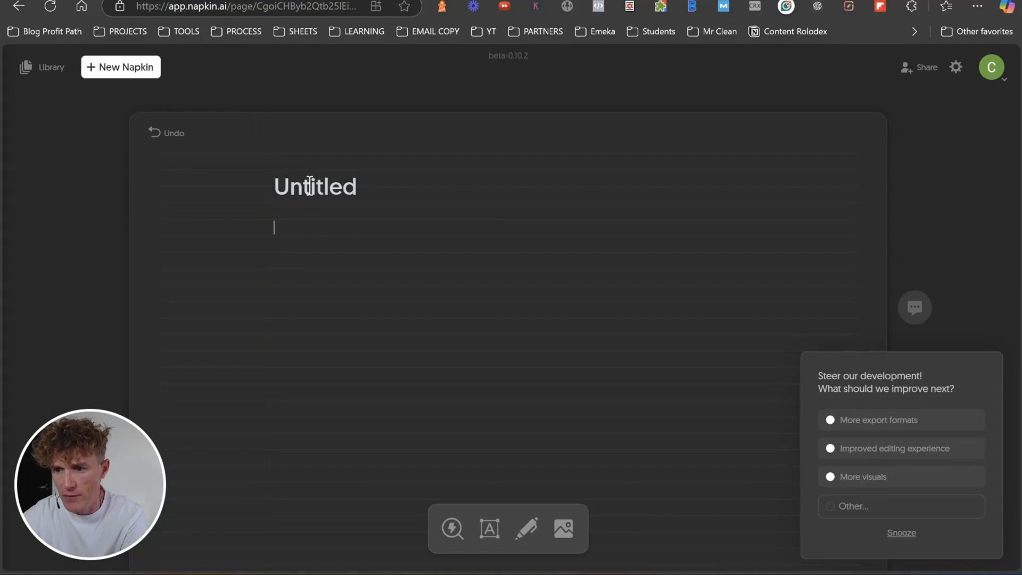
key("ctrl+v")
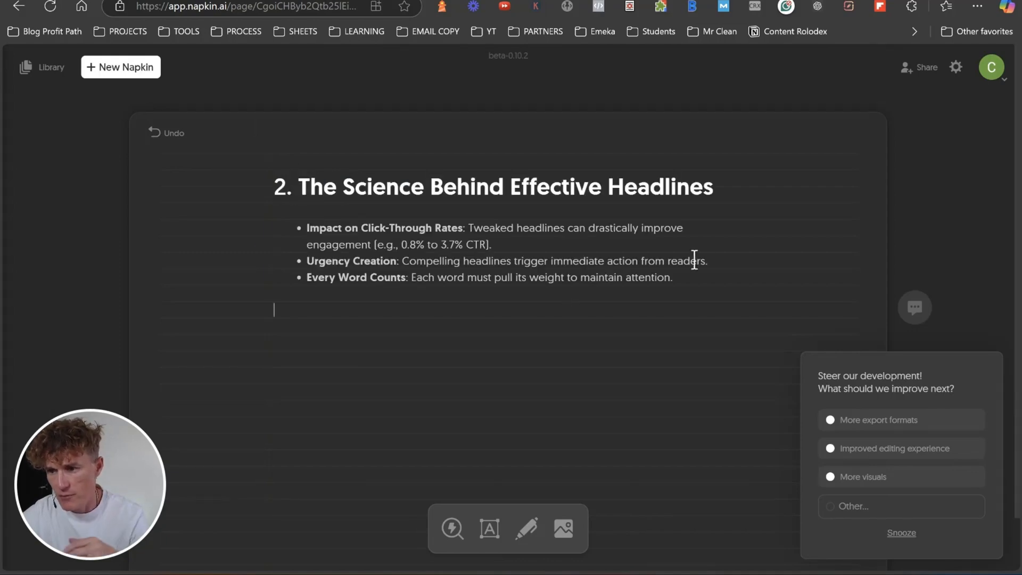
left_click_drag(707, 263, 317, 244)
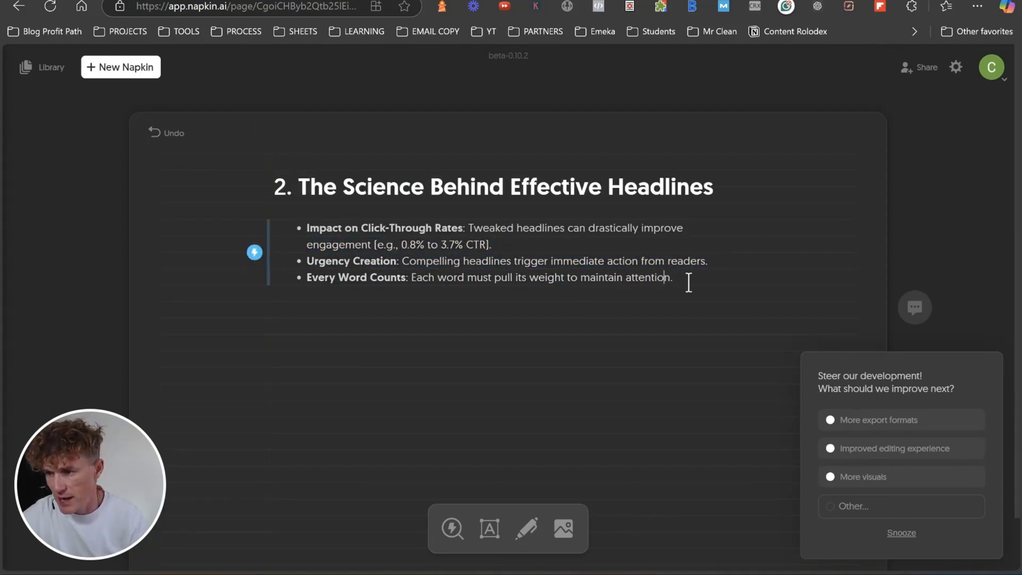
left_click_drag(688, 280, 313, 231)
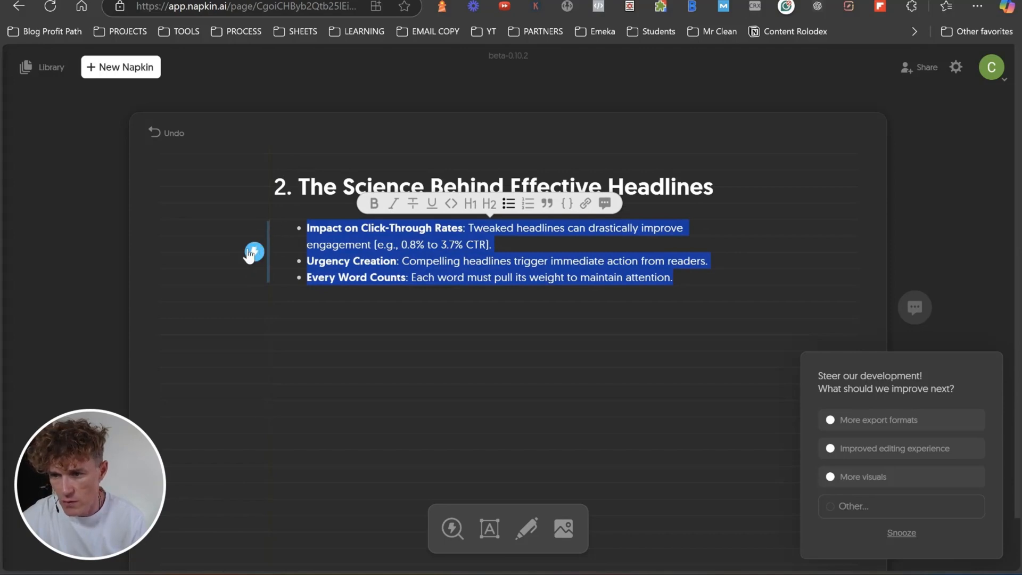
left_click(252, 253)
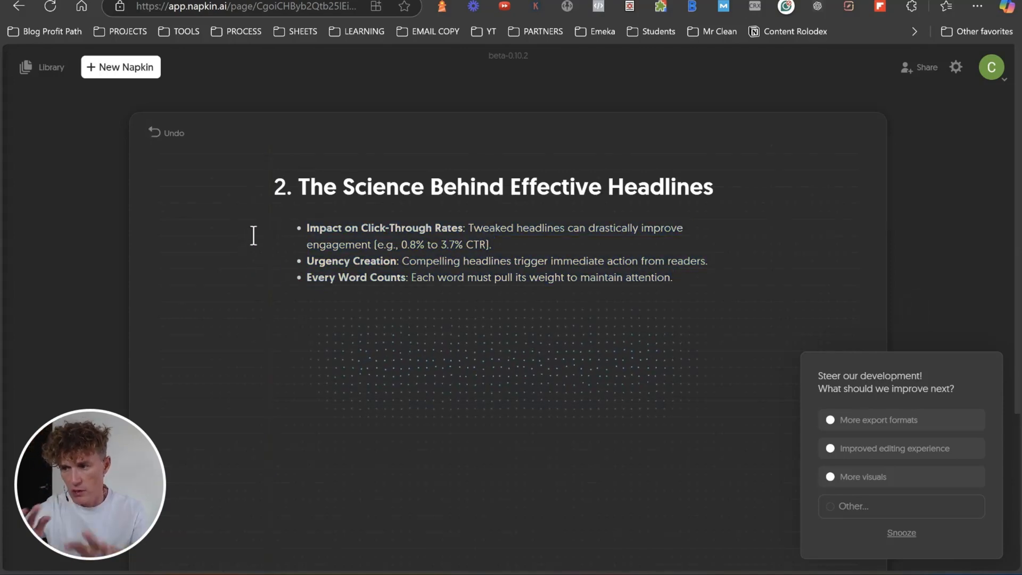
left_click(901, 534)
Compare podium and quadrant styles and select the lens-style Crafting Compelling Headlines visual
left_click(223, 371)
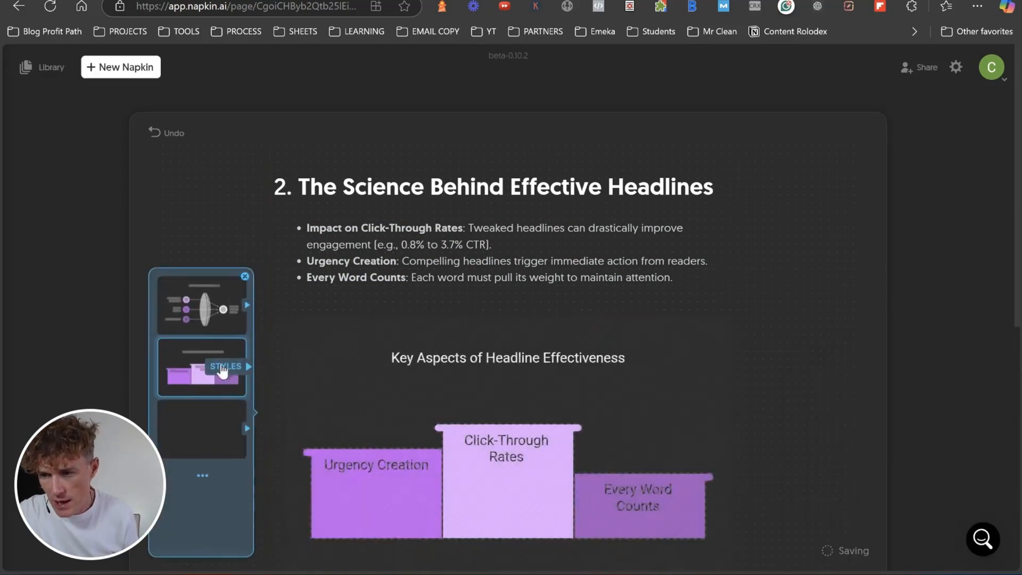
left_click(203, 307)
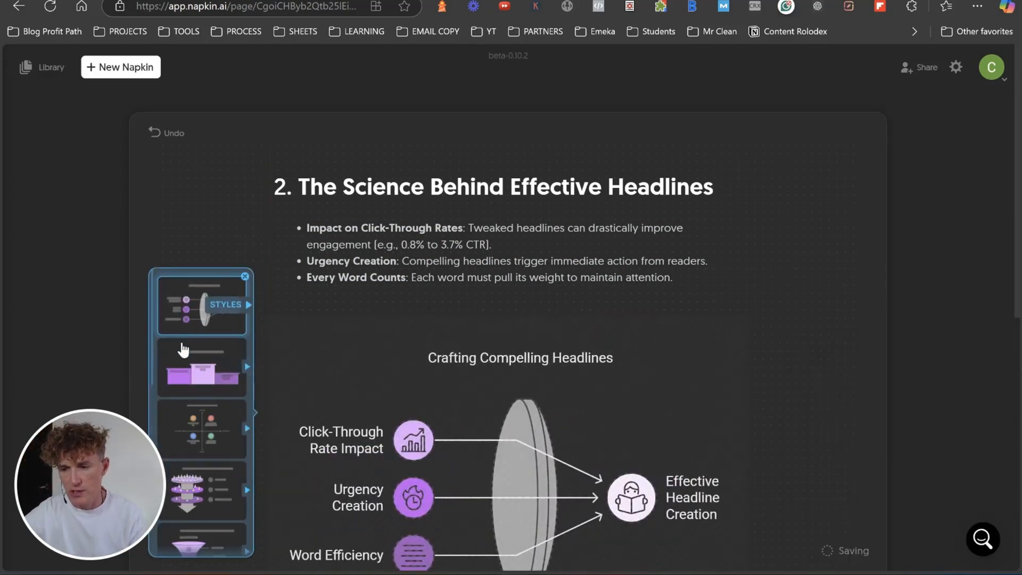
left_click(183, 350)
scroll(184, 364, "down", 1)
left_click(189, 372)
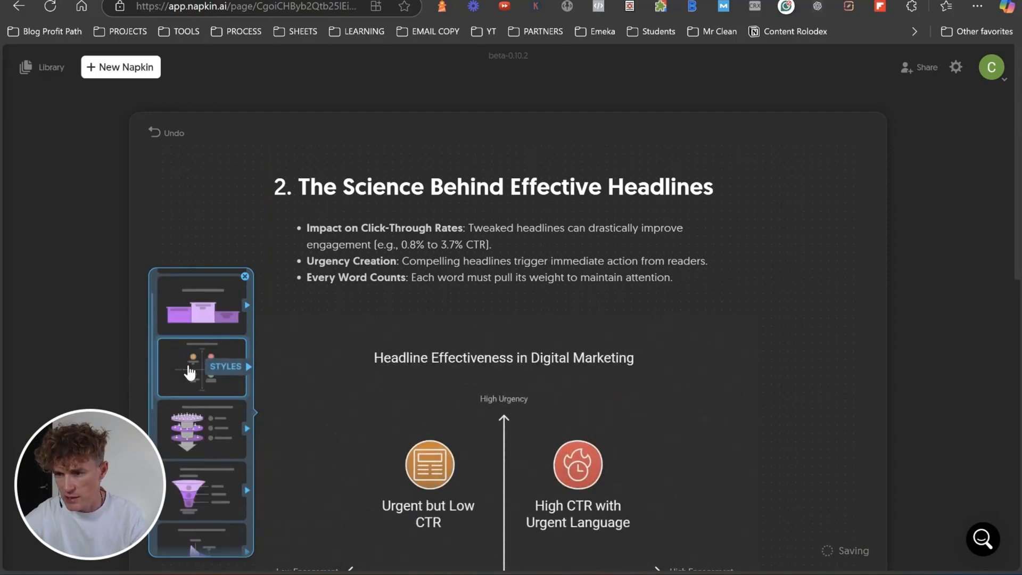
scroll(343, 361, "down", 2)
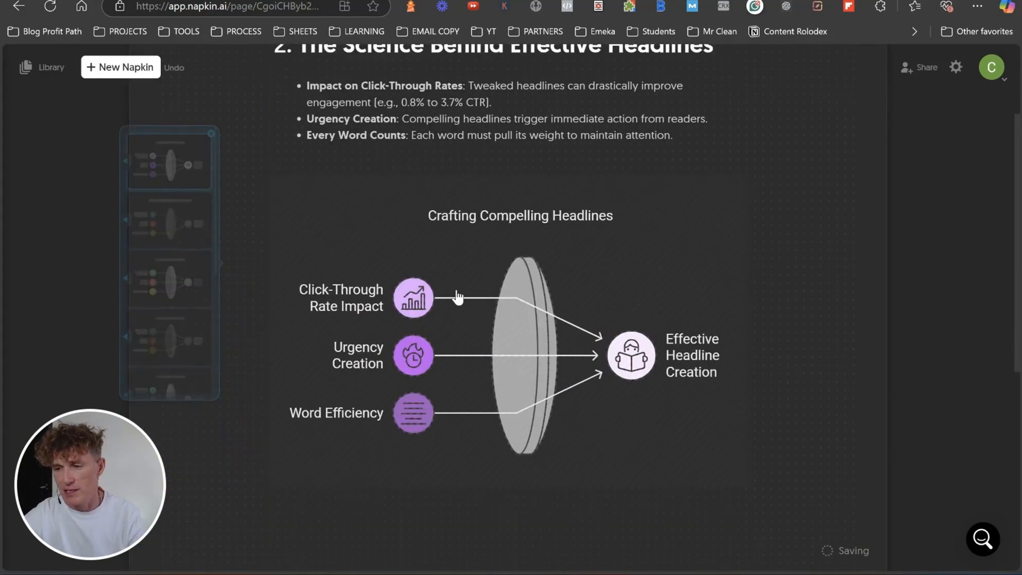
left_click(458, 297)
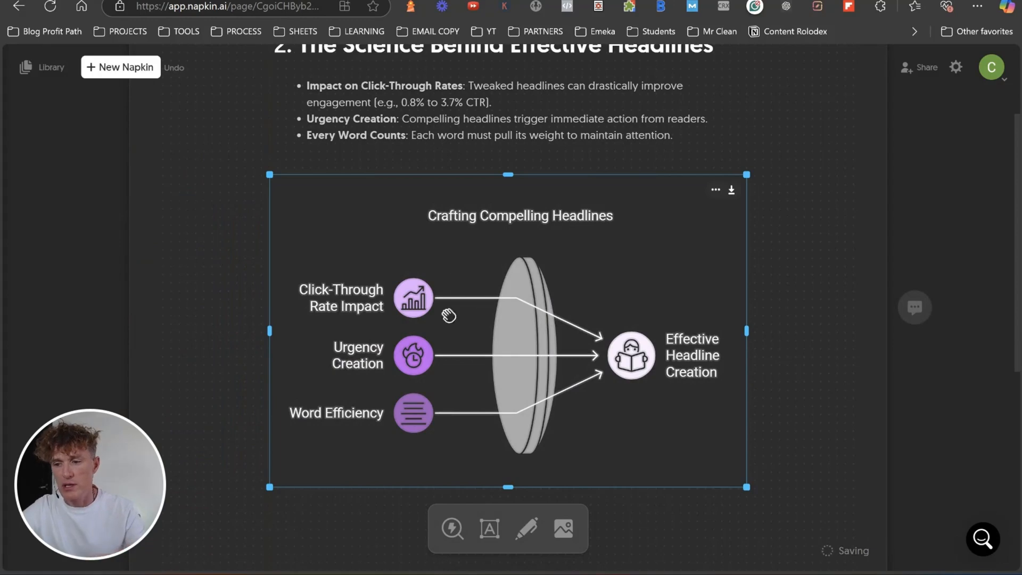
Give the Click-Through Rate Impact node a microscope icon, keeping its colour unchanged
left_click(418, 303)
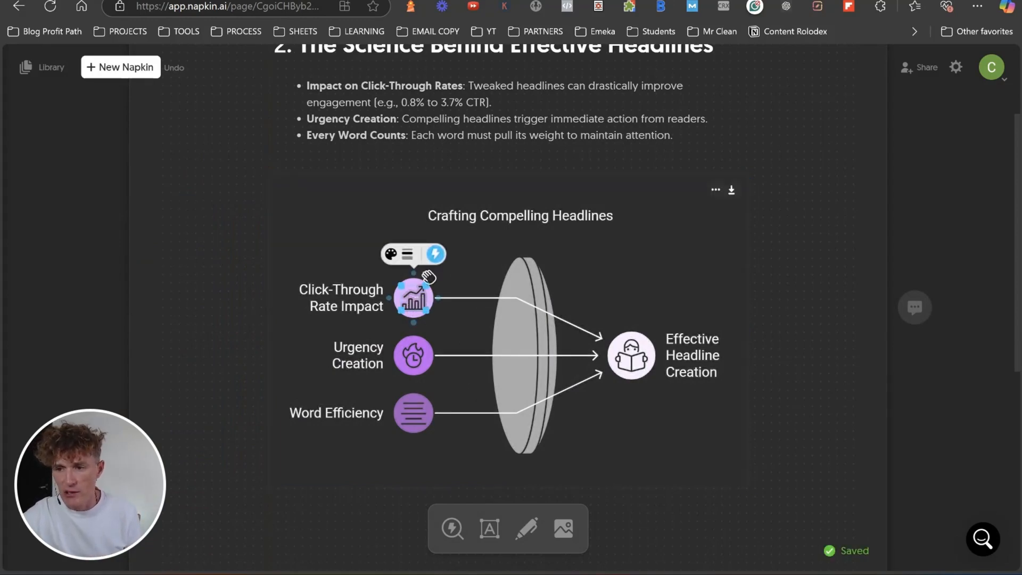
left_click(435, 254)
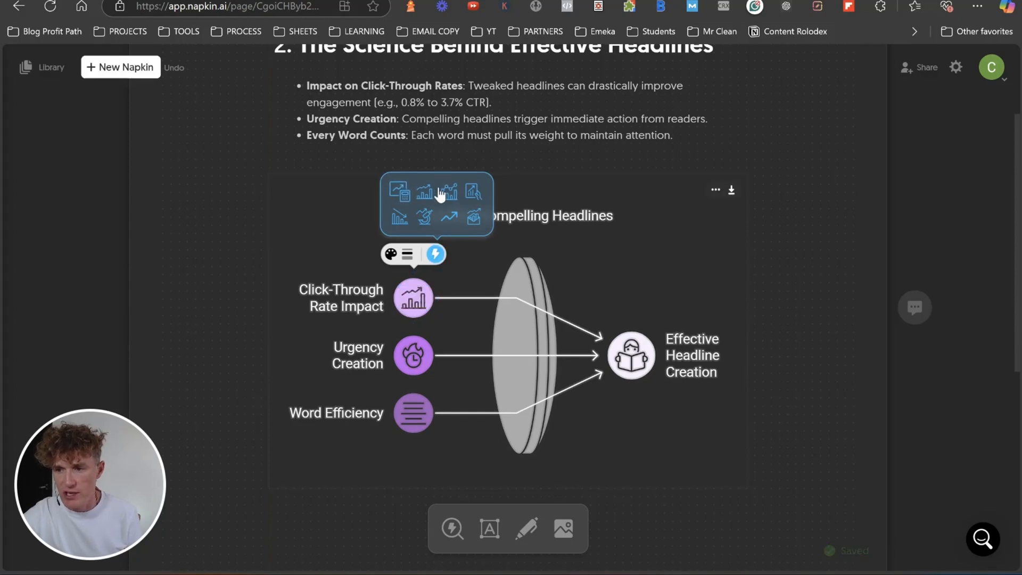
left_click(453, 221)
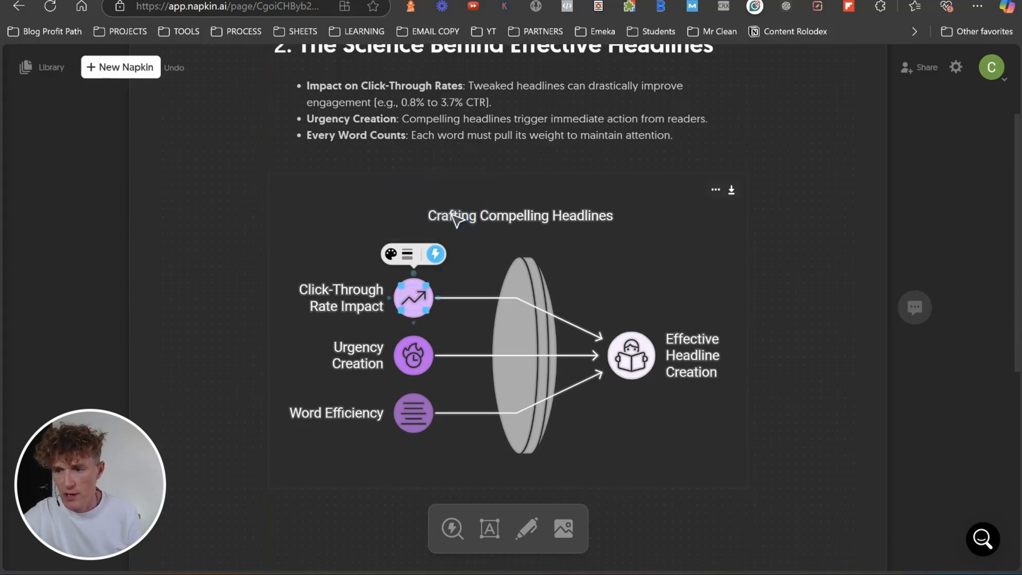
left_click(436, 254)
left_click(428, 219)
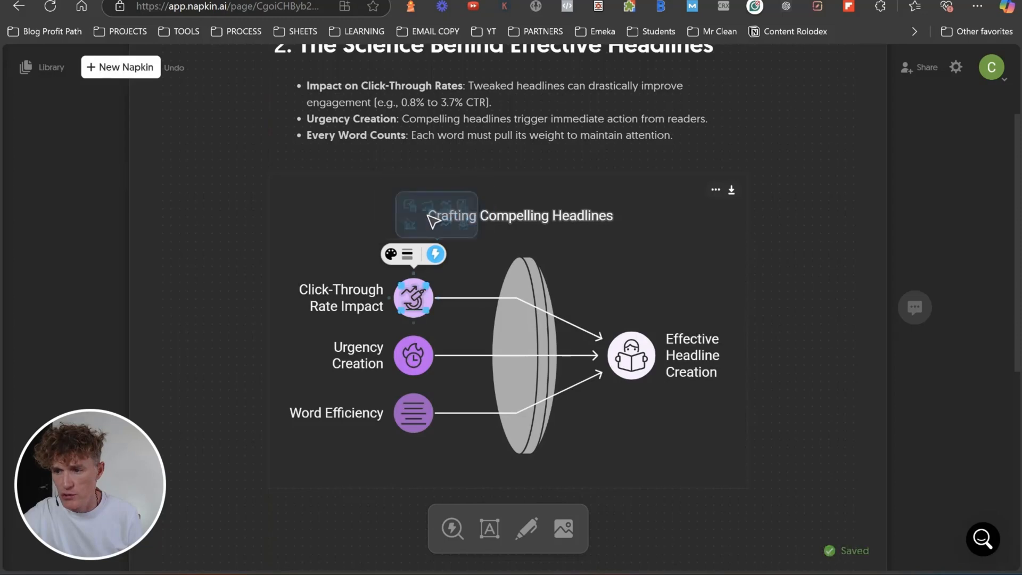
left_click(391, 256)
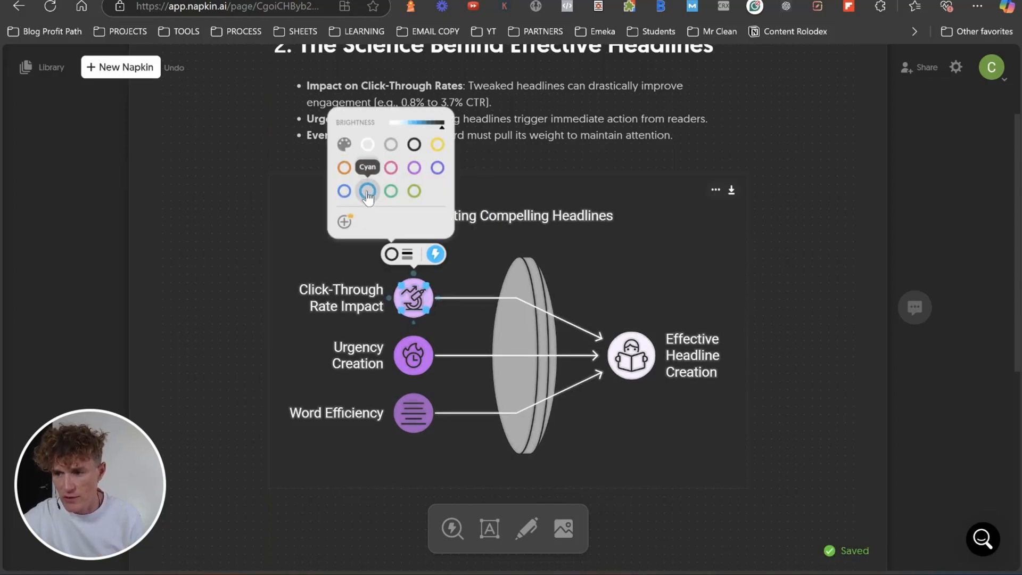
left_click(410, 325)
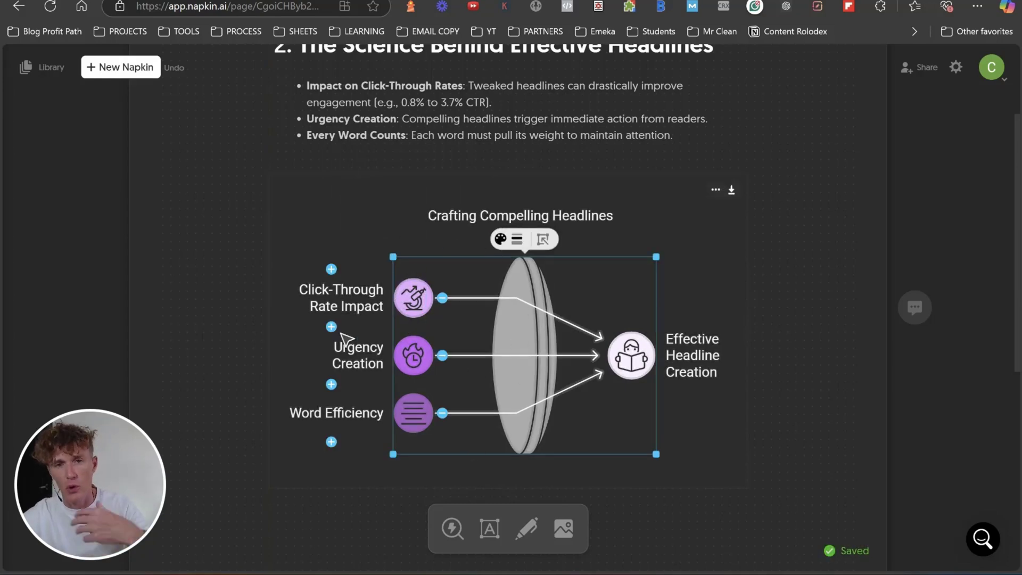
Retype the node label so it reads 'Click-Through Rate Impact' and save the edit
left_click(346, 299)
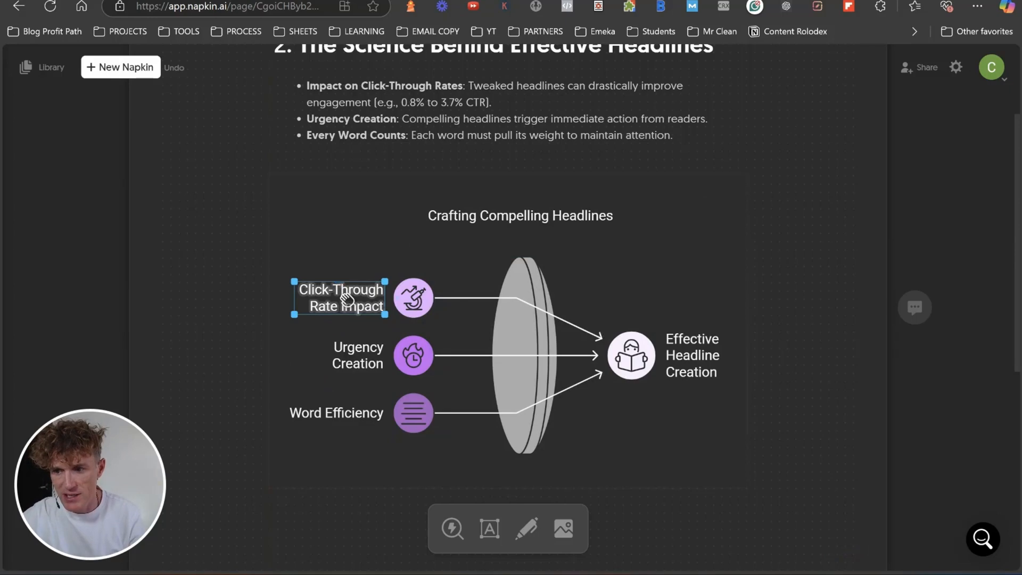
double_click(346, 298)
key("Right")
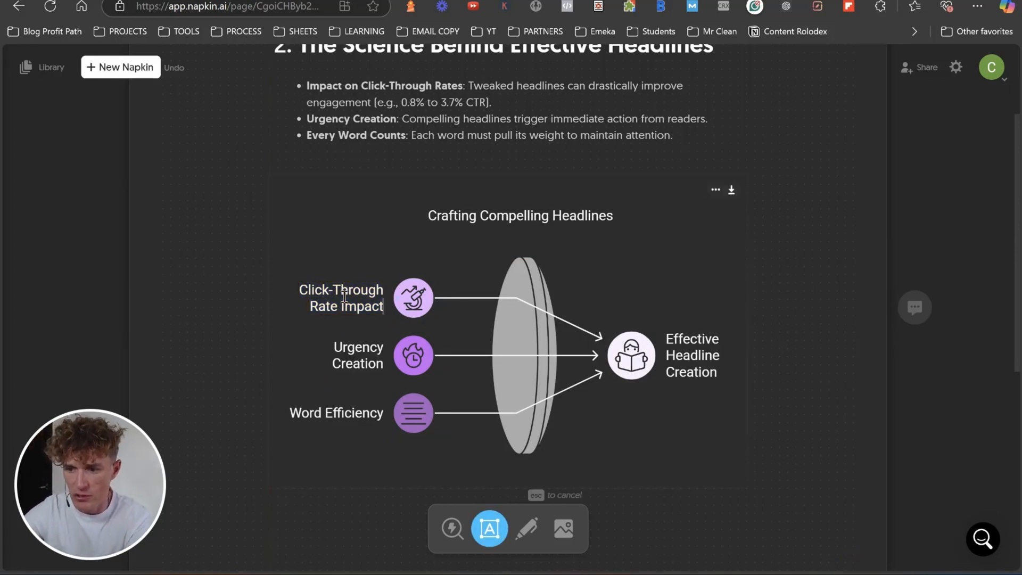
key("BackSpace")
key("BackSpace")
key("BackSpace")
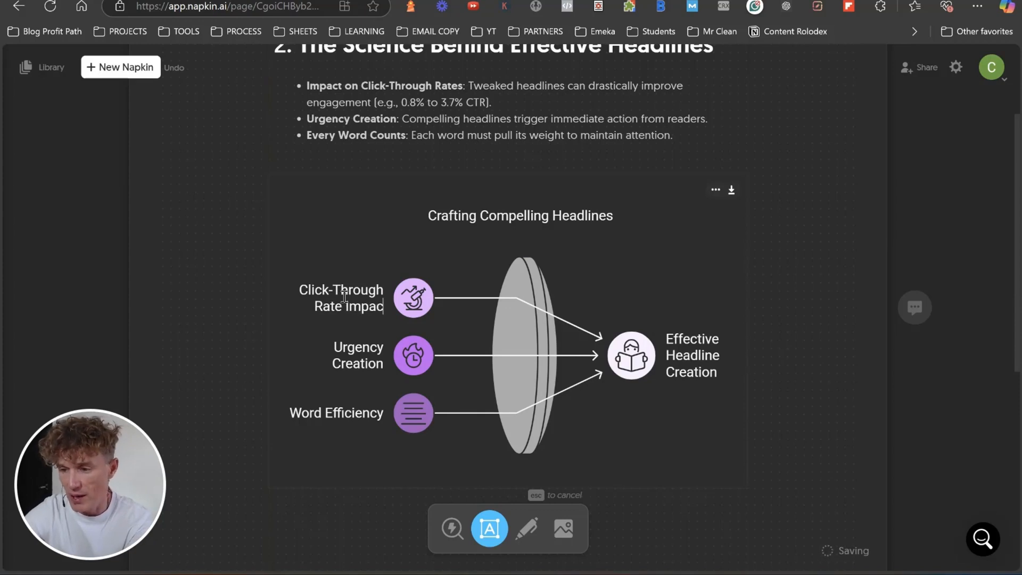
type("t")
key("Escape")
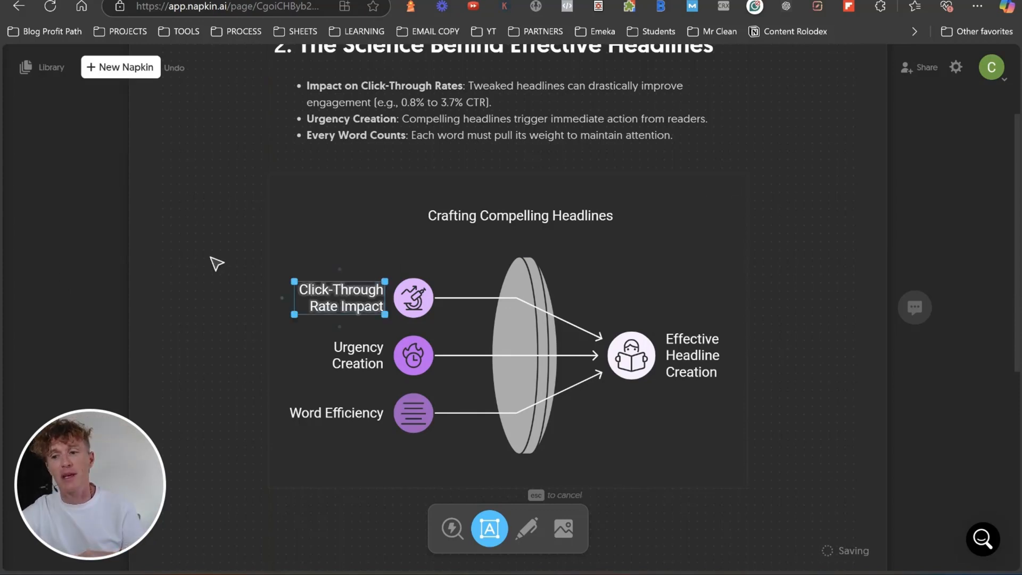
left_click(685, 215)
mouse_move(753, 197)
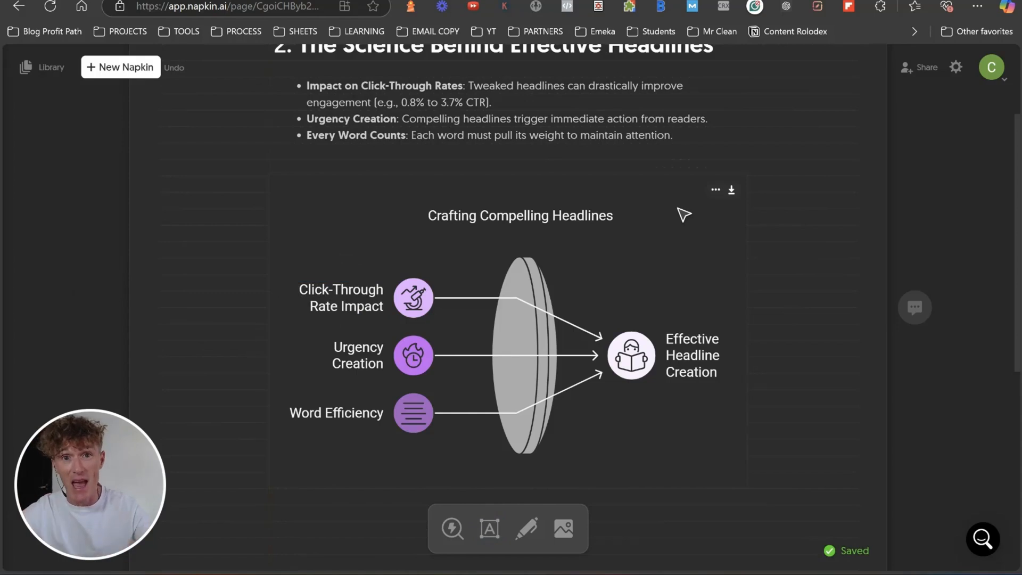
mouse_move(507, 119)
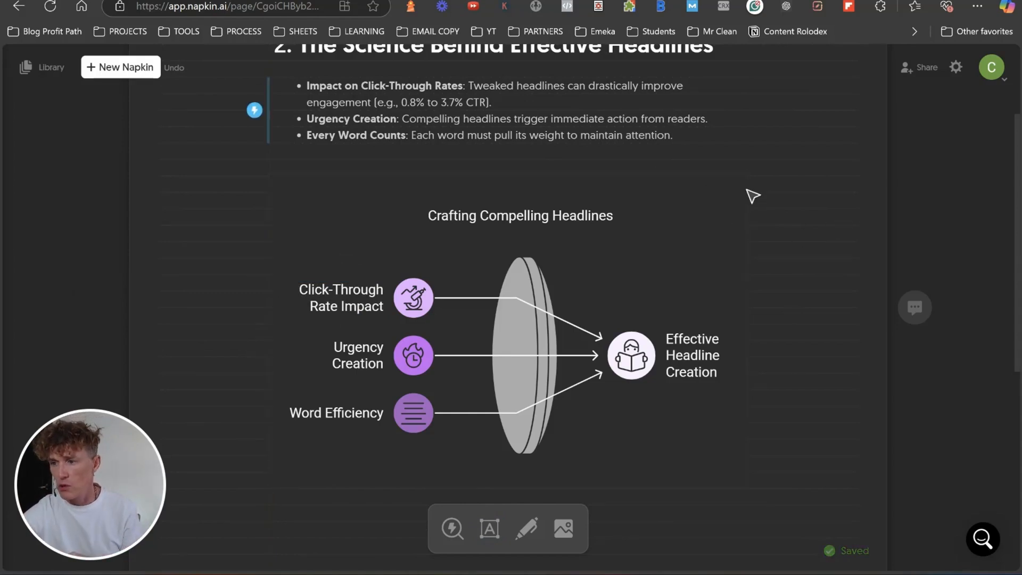
Export the headline diagram from Napkin AI as a PNG and view the downloaded image
left_click(701, 224)
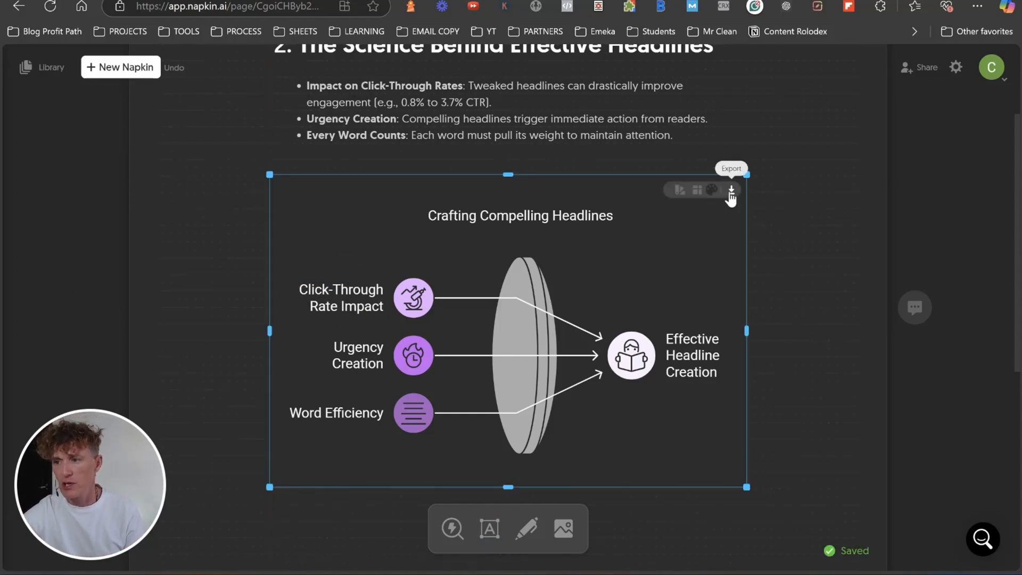
left_click(732, 194)
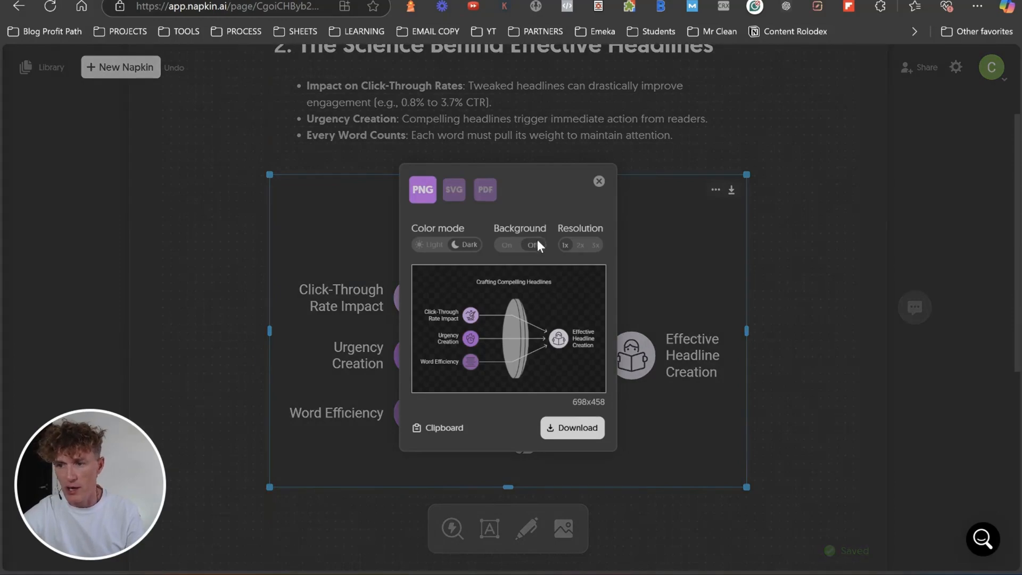
left_click(580, 431)
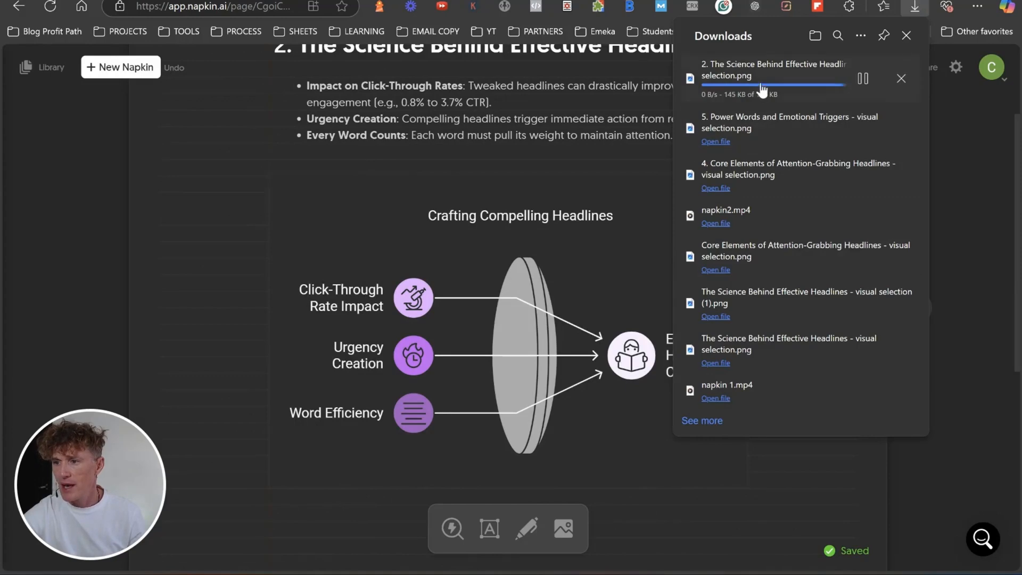
left_click(762, 76)
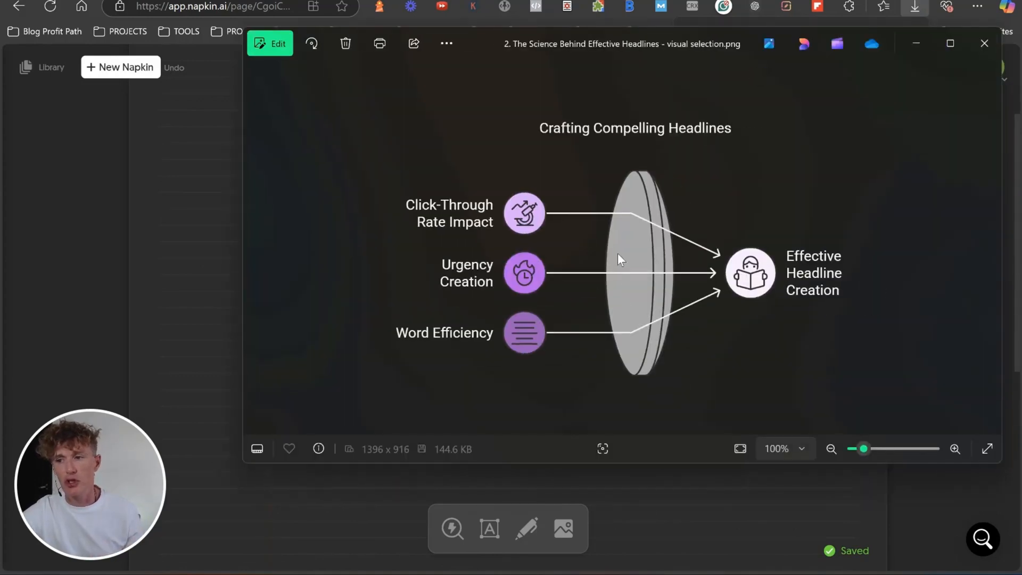
Copy the opened PNG image to the clipboard and switch to the Canva home page
right_click(623, 254)
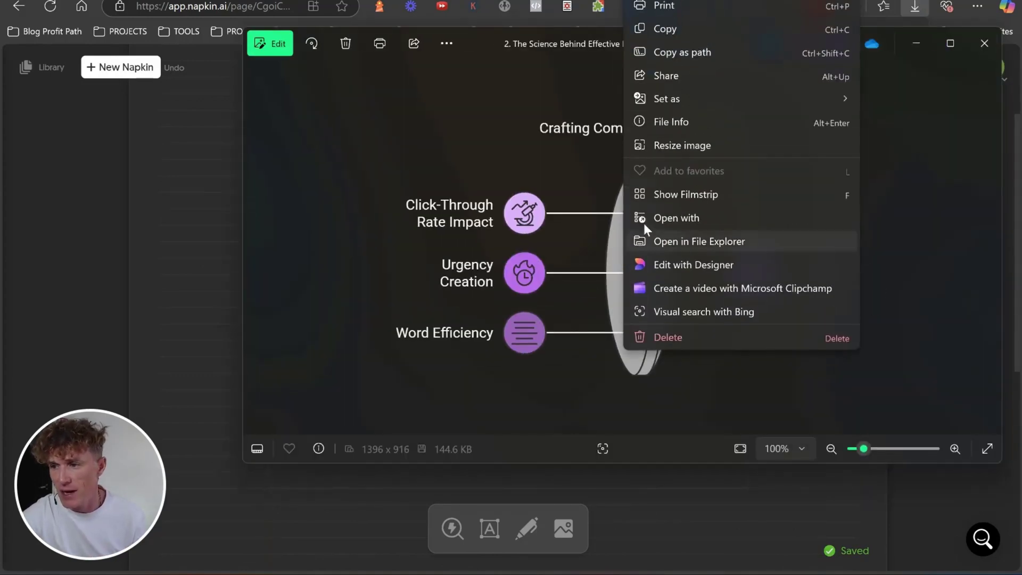
left_click(665, 26)
left_click(145, 278)
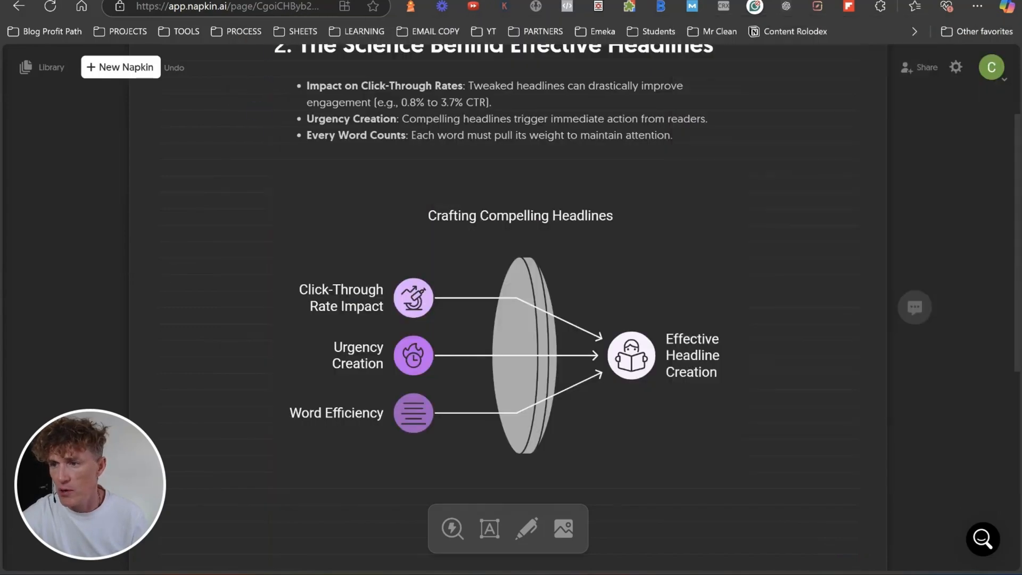
left_click(575, 1)
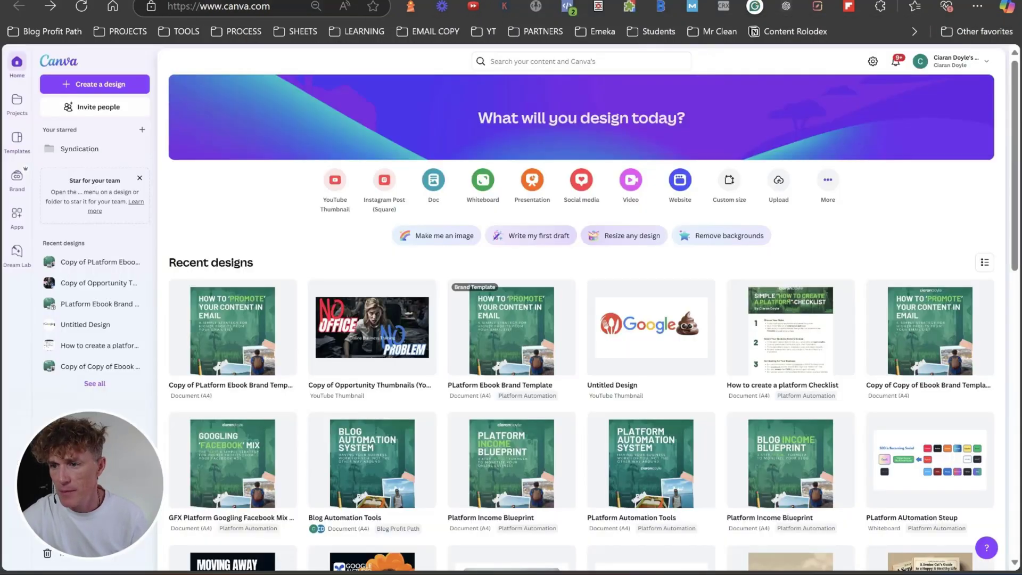
Create a new blank Infographic design of 800 × 2000 px in Canva
left_click(102, 88)
type("infographic")
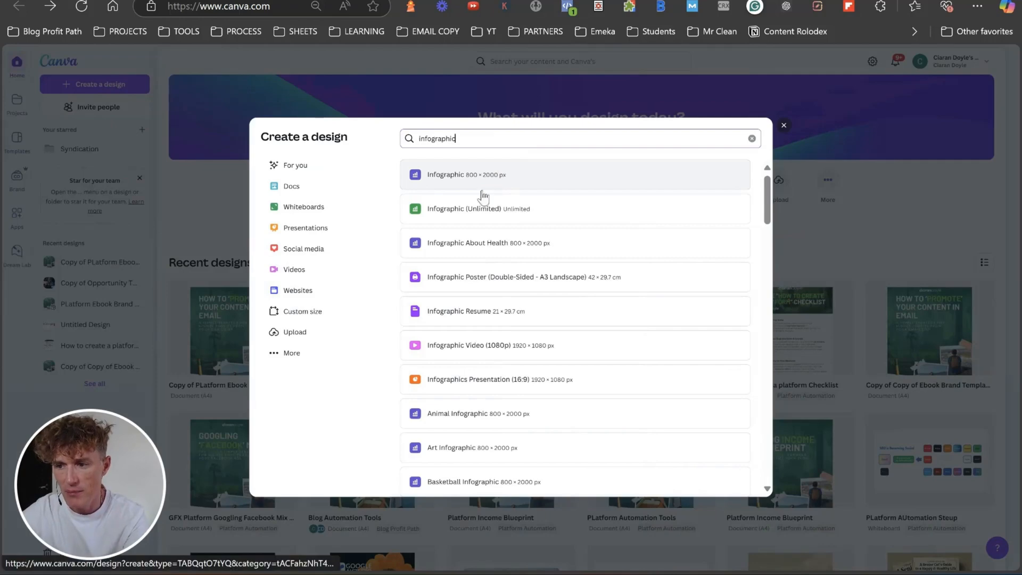
left_click(485, 180)
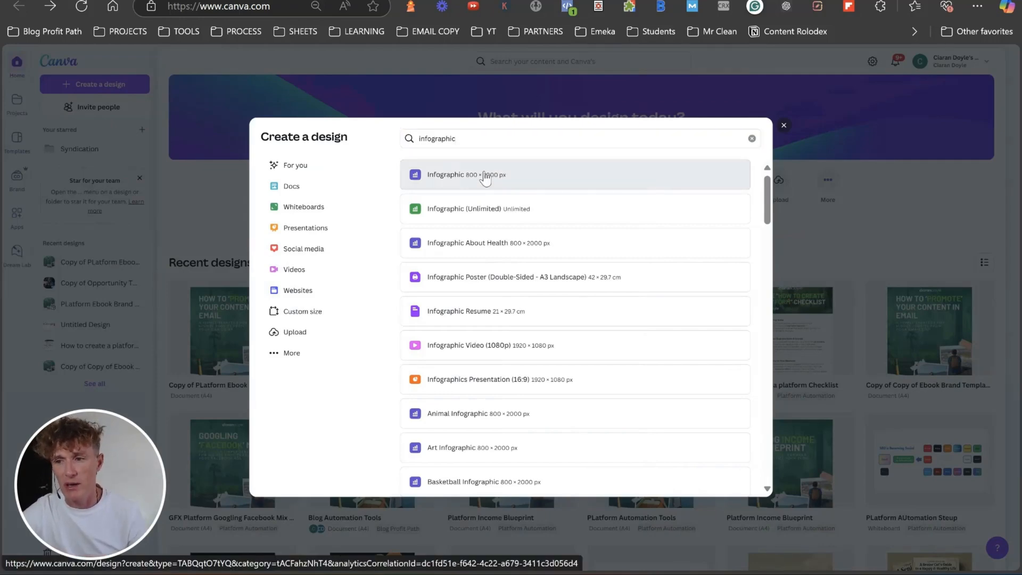
left_click(485, 179)
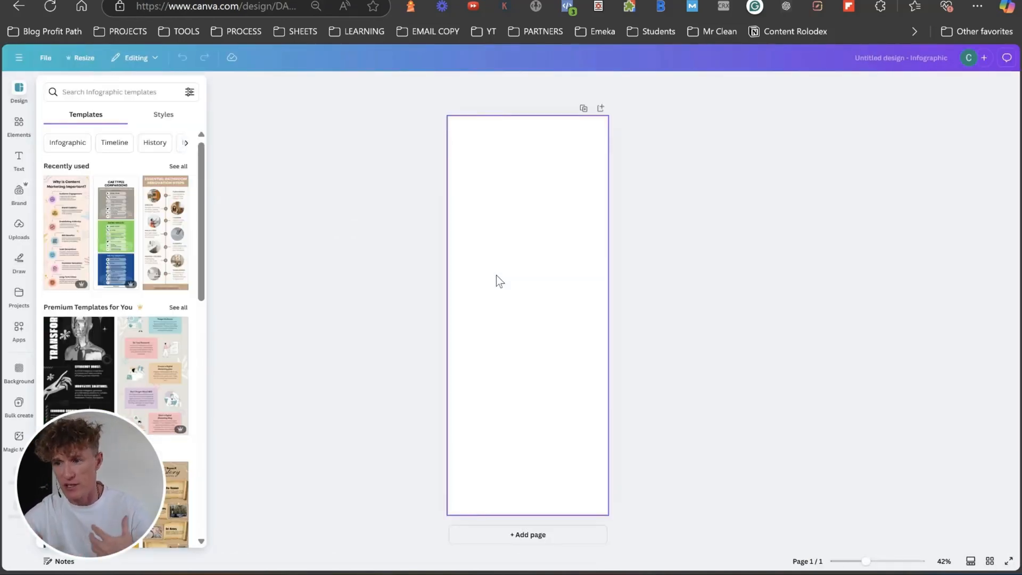
Fill the infographic page with a black-to-blue gradient and paste the diagram at full page width
left_click(493, 278)
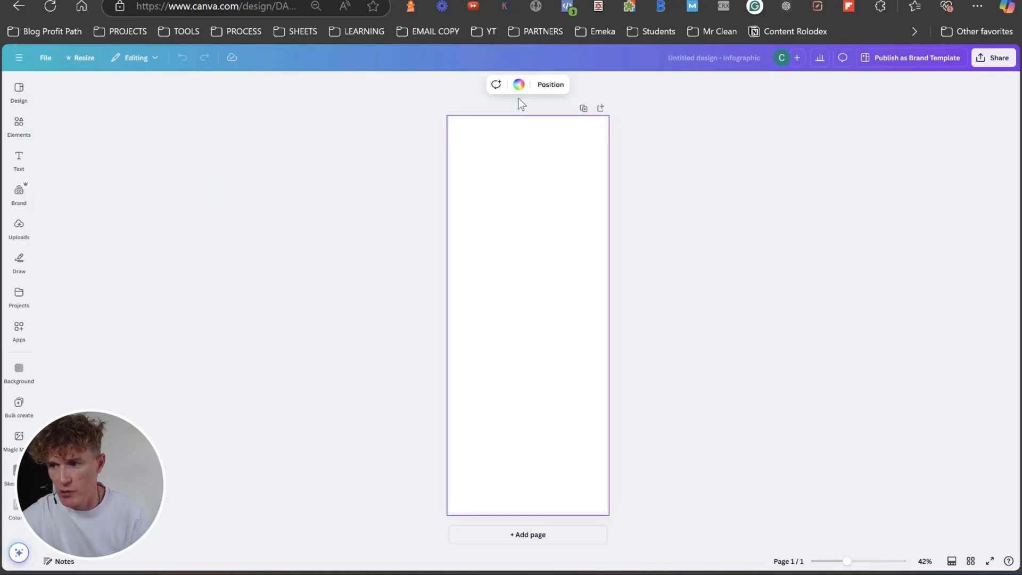
left_click(520, 85)
scroll(76, 404, "down", 1)
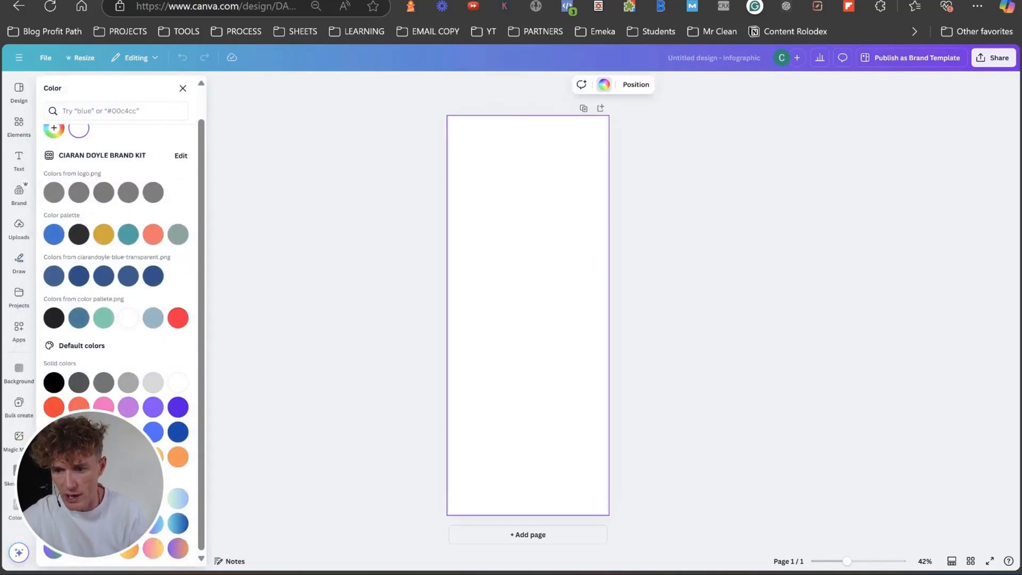
left_click(155, 523)
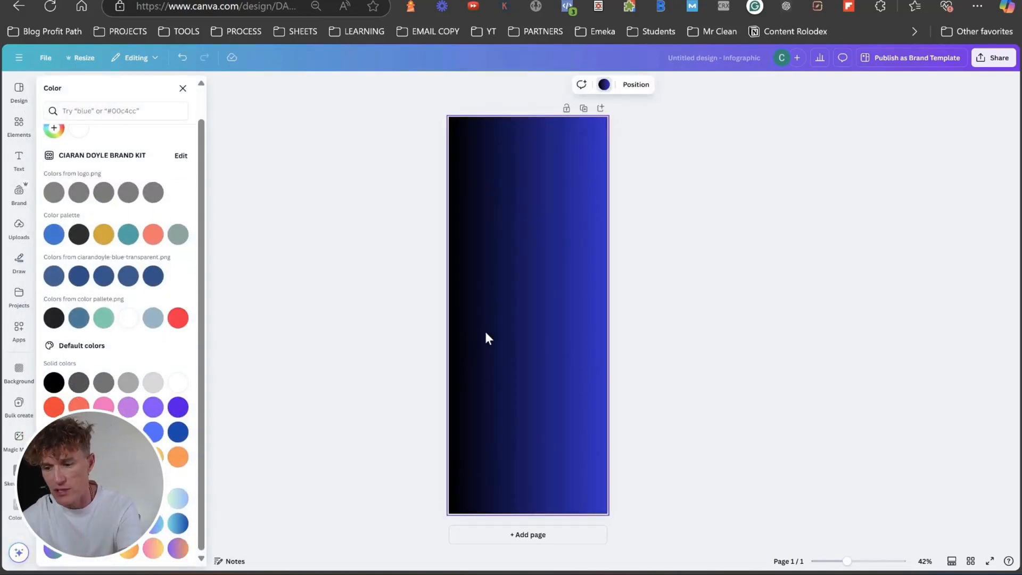
key("ctrl+v")
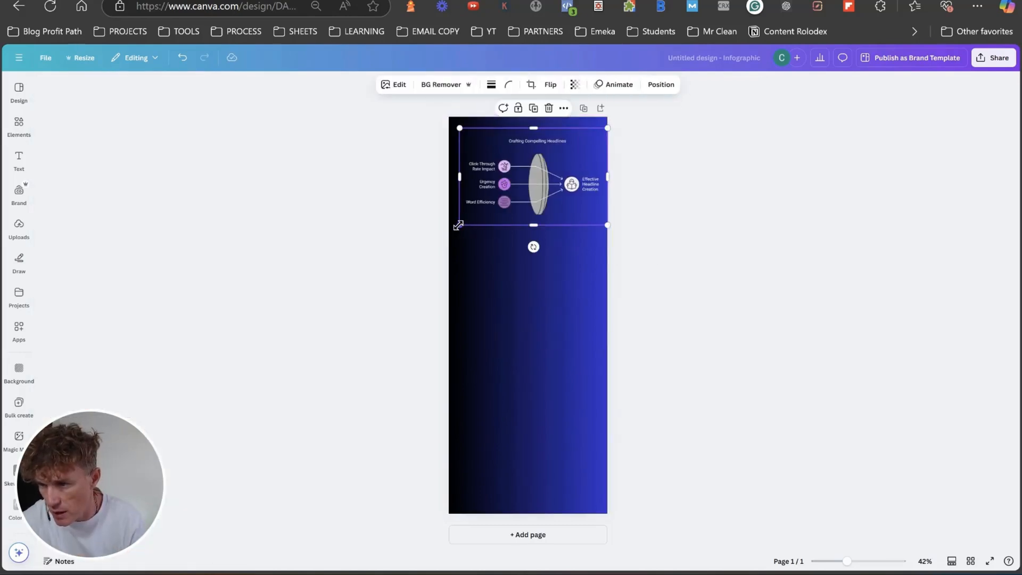
left_click_drag(457, 227, 448, 229)
left_click_drag(525, 182, 525, 195)
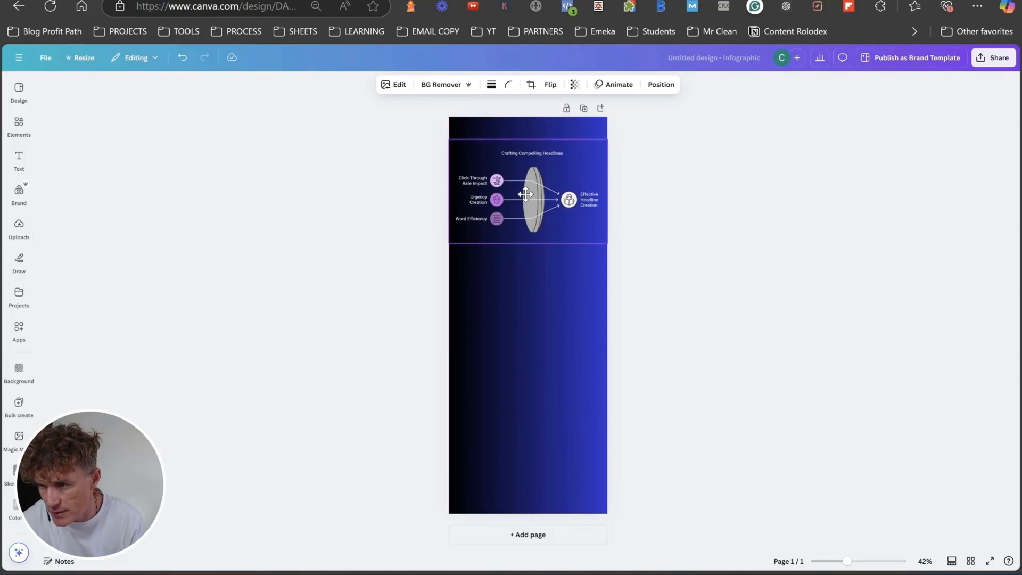
Adjust the diagram's top crop to show its title and nudge it up near the page top
left_click_drag(529, 141, 532, 164)
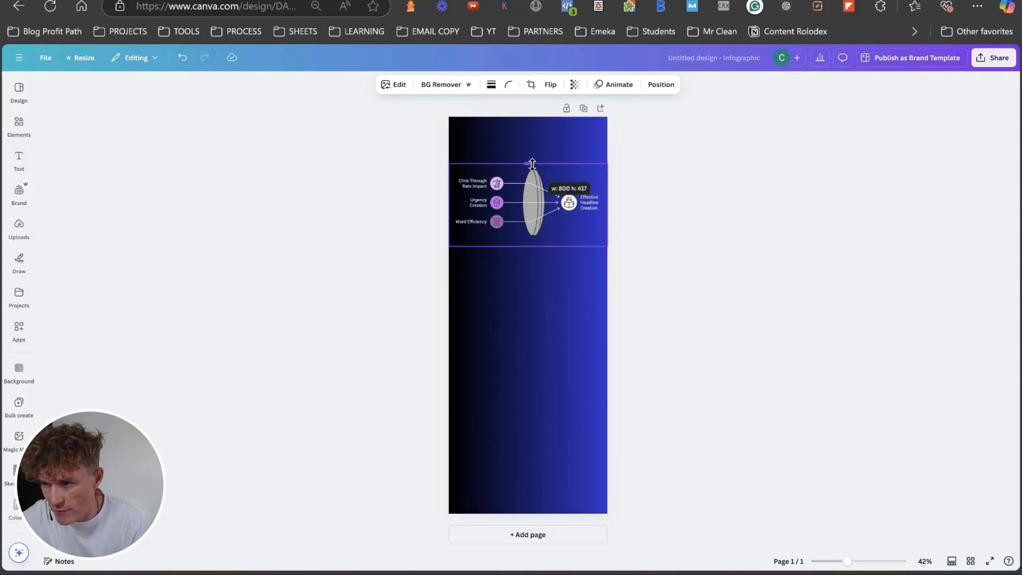
left_click(675, 182)
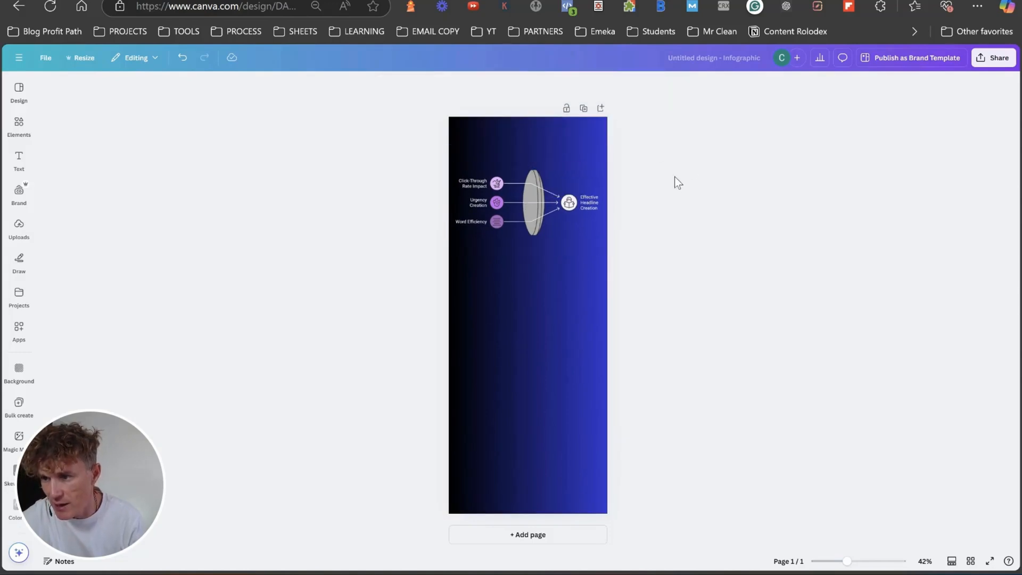
left_click(19, 160)
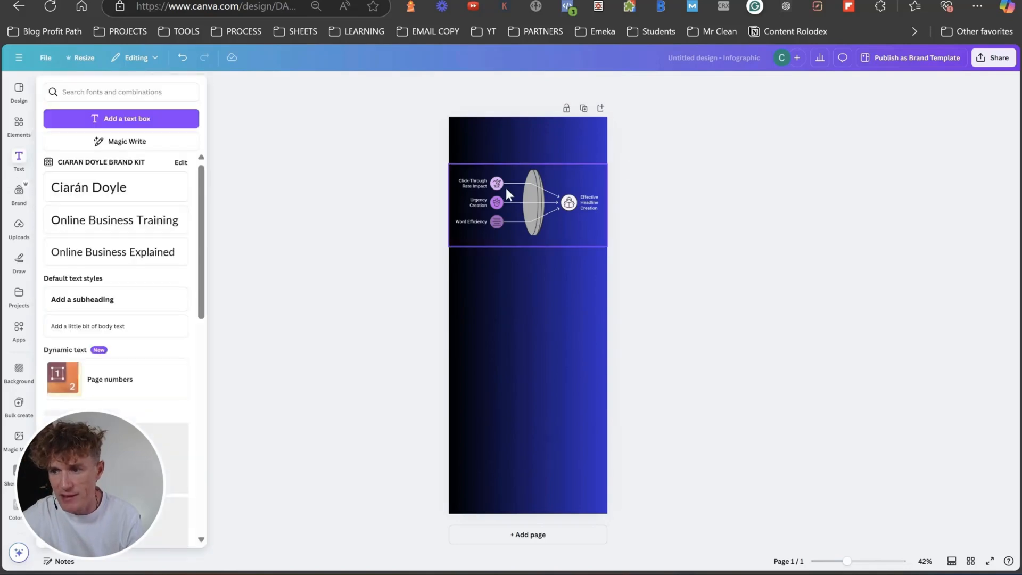
left_click(507, 189)
left_click_drag(528, 165, 526, 141)
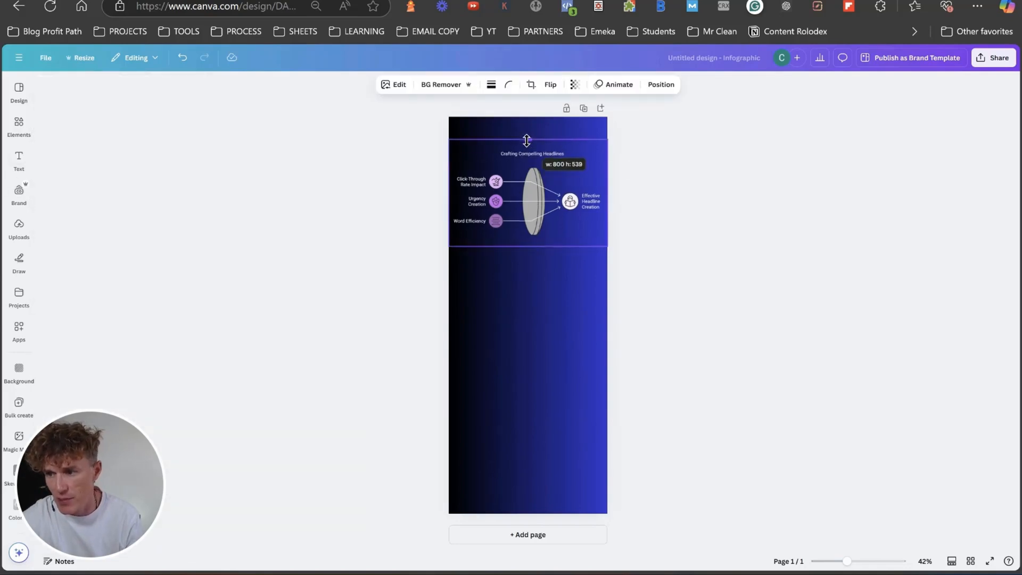
left_click(671, 245)
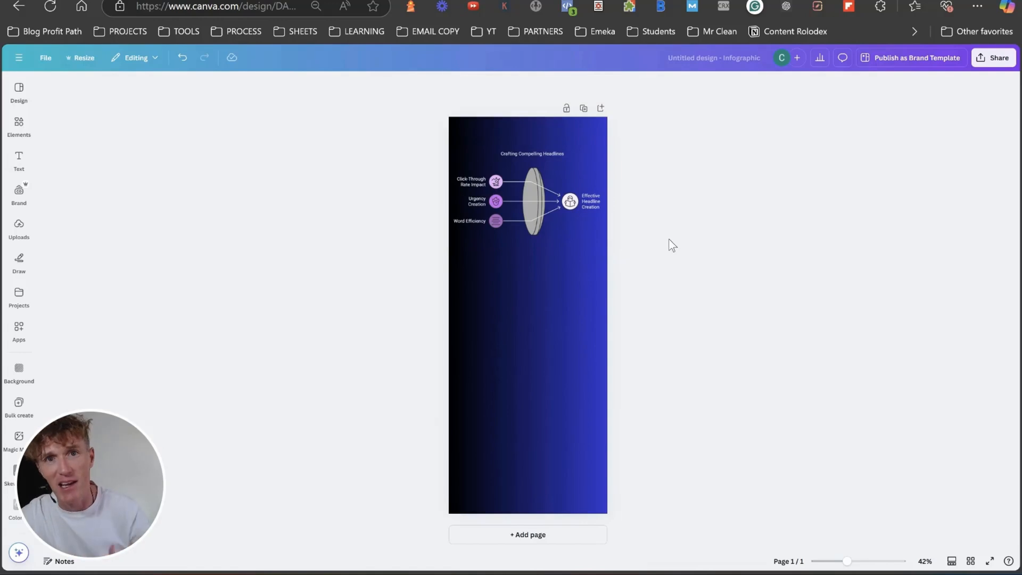
left_click_drag(557, 203, 557, 188)
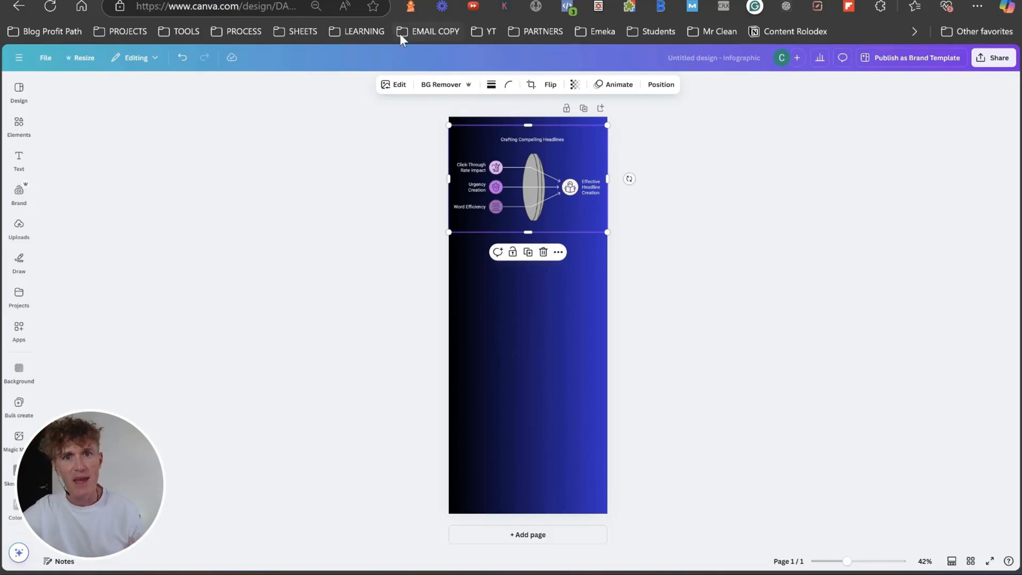
Copy section 3's heading and bullets from ChatGPT and paste them below the diagram in Napkin
left_click(415, 1)
scroll(297, 229, "down", 2)
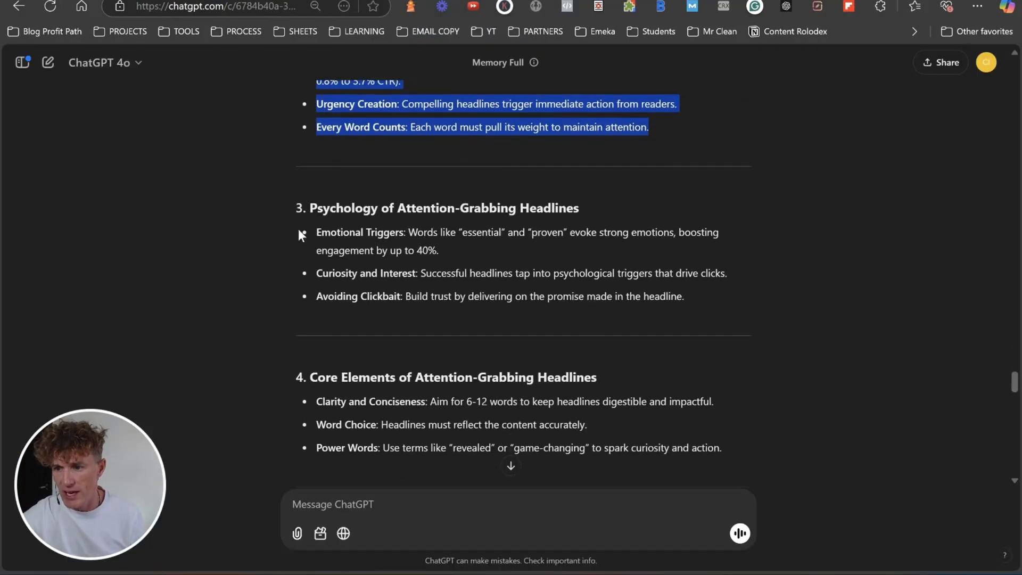
left_click_drag(296, 200, 714, 318)
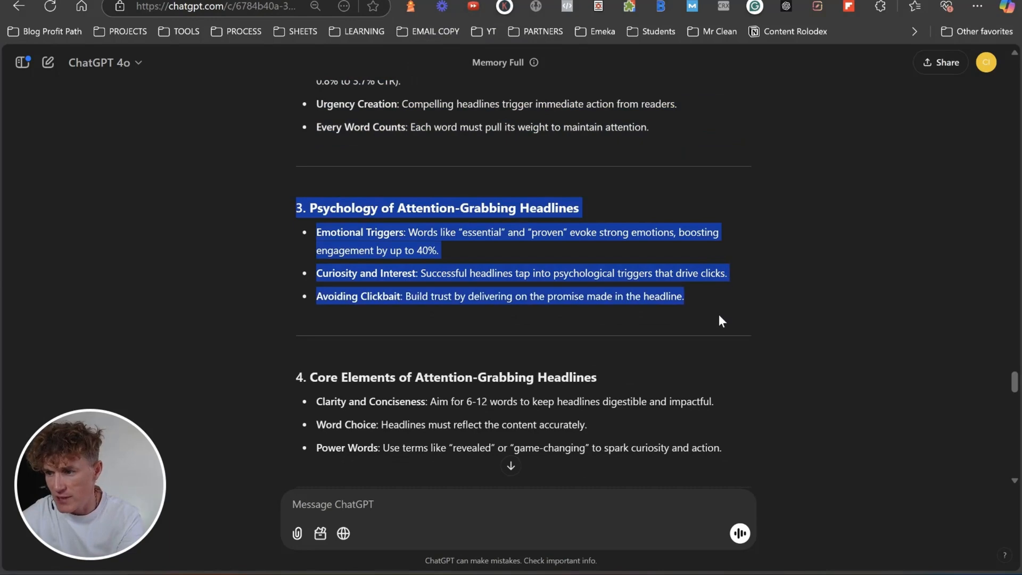
key("ctrl+Tab")
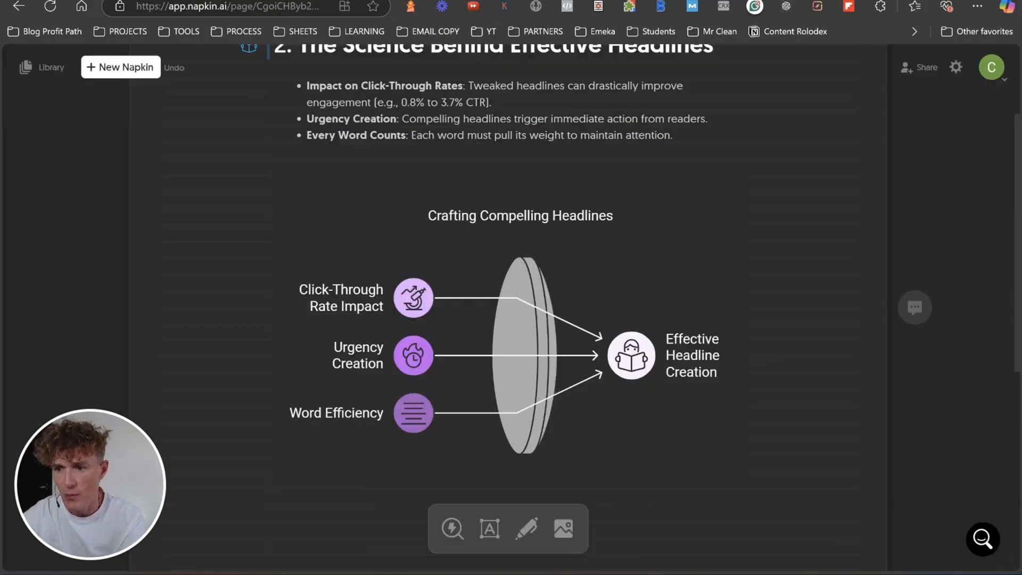
scroll(488, 288, "down", 4)
type("3. Psychology of Attention-Grabbing Headlines Emotional Triggers: Words like “essential” and “proven” evoke strong emotions, boosting engagement by up to 40%. Curiosity and Interest: Successful headlines tap into psychological triggers that drive clicks. Avoiding Clickbait: Build trust by delivering on the promise made in the headline.")
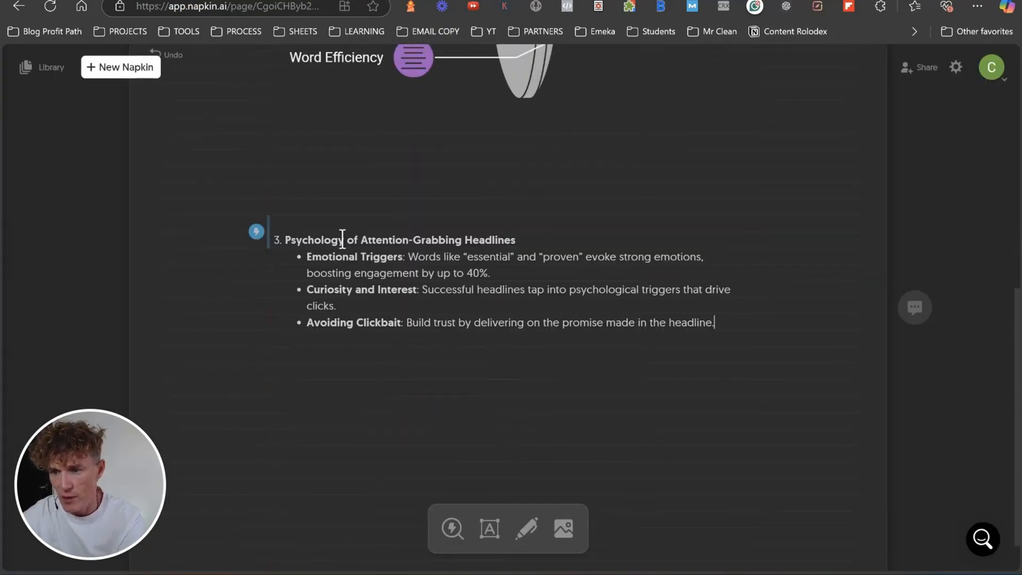
Select all of section 3's text and generate a visual from it
left_click_drag(310, 261, 352, 273)
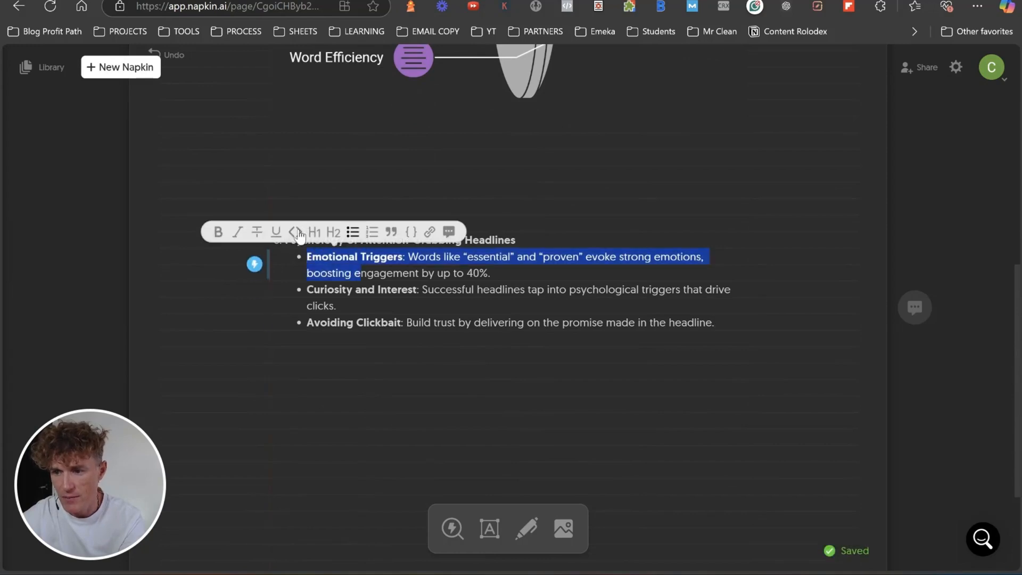
left_click(325, 266)
left_click_drag(745, 322, 279, 239)
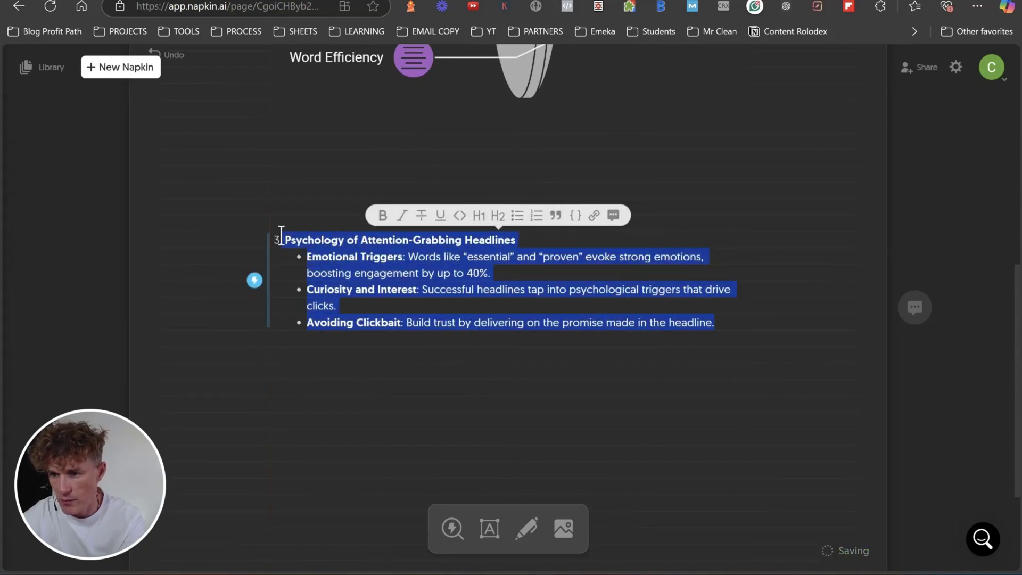
left_click(254, 283)
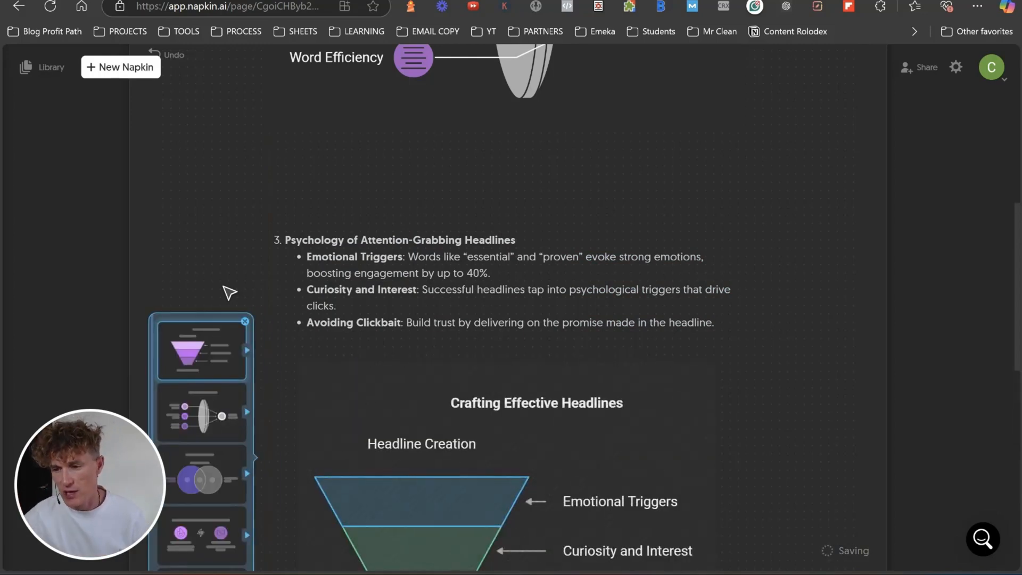
scroll(210, 363, "down", 3)
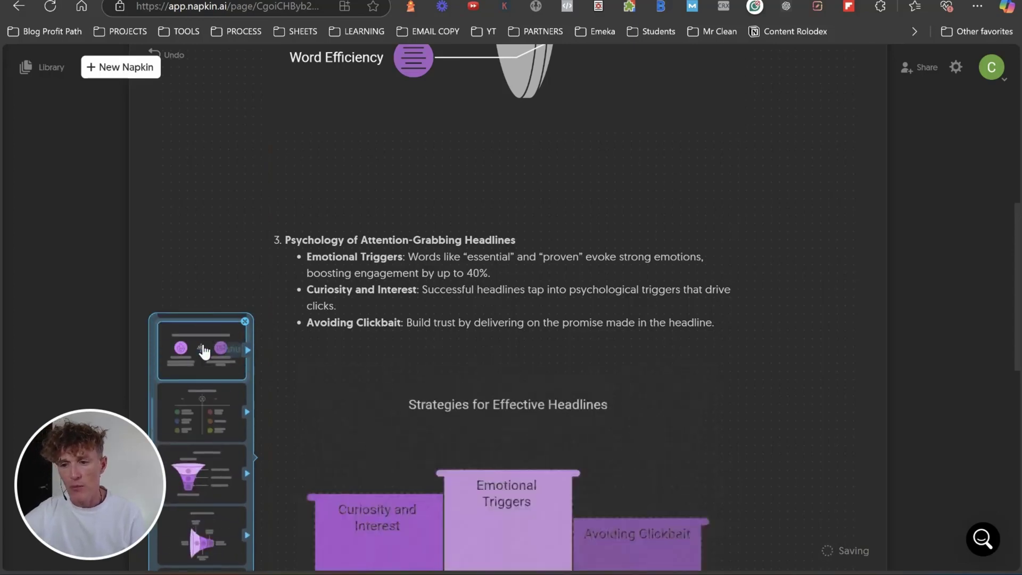
Preview the options, settle on the purple Crafting Effective Headlines funnel and select it
left_click(227, 390)
scroll(455, 300, "down", 3)
left_click(215, 343)
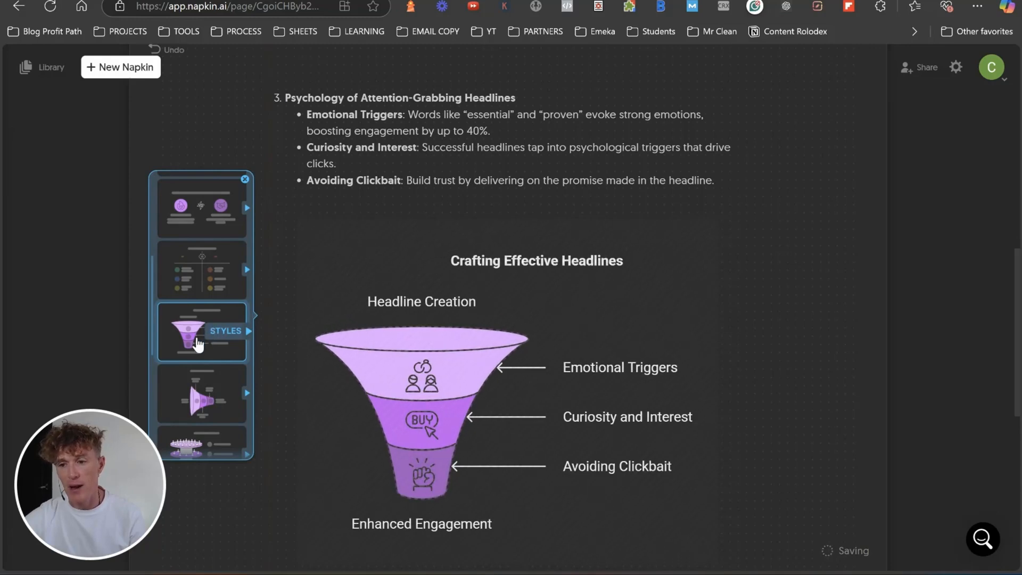
left_click(189, 338)
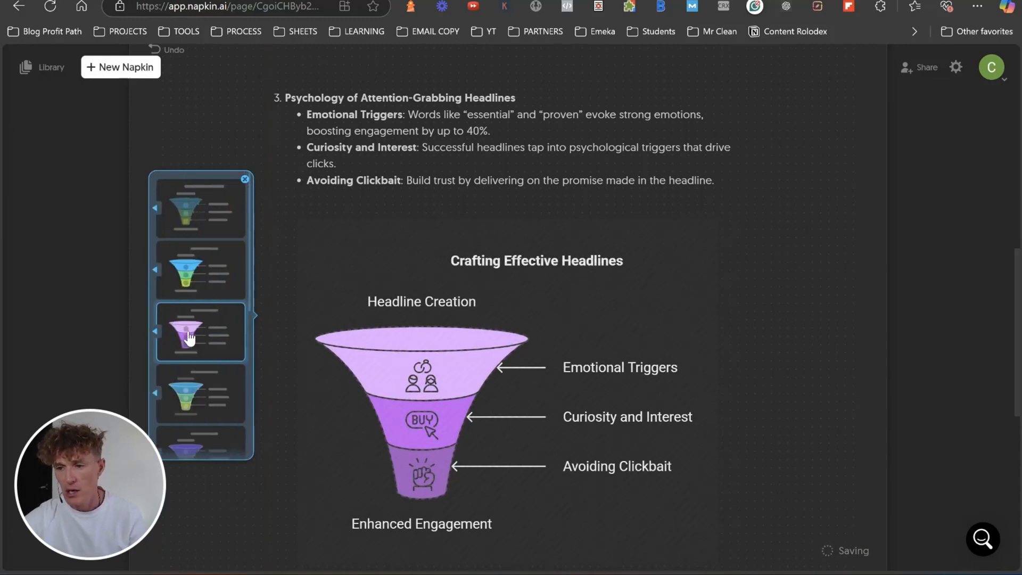
left_click(189, 339)
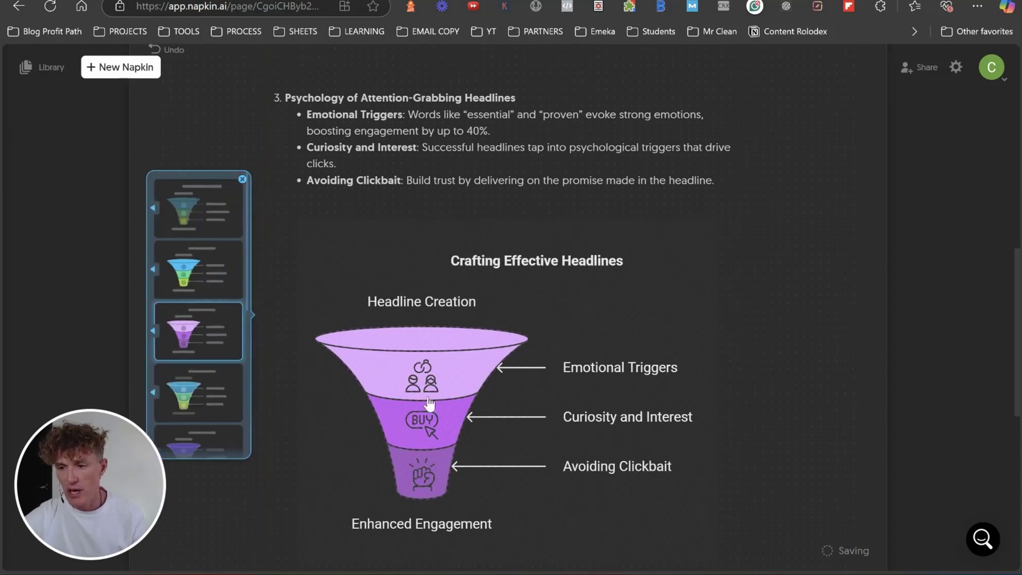
left_click(547, 292)
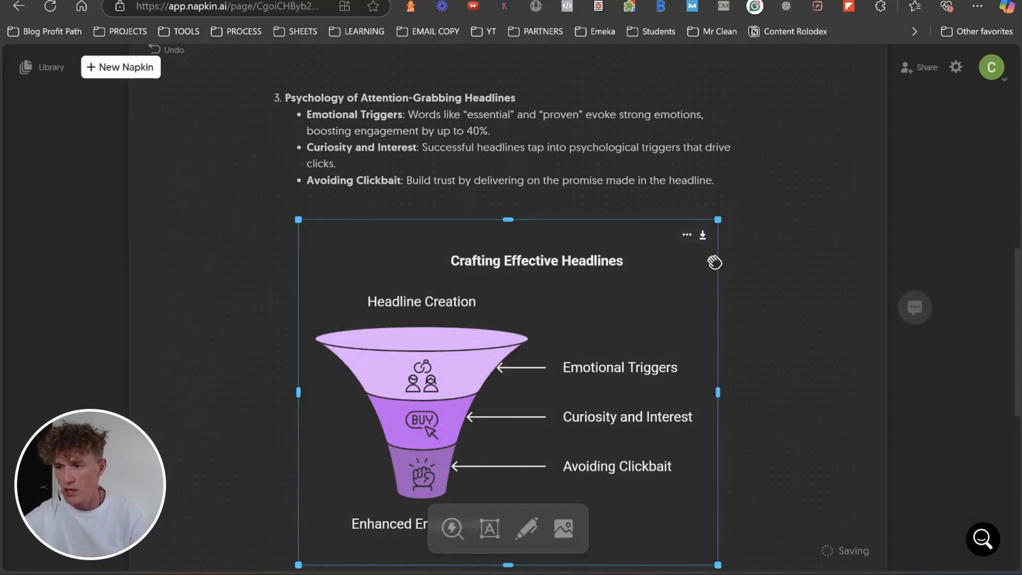
Export the funnel as PNG, copy the downloaded image, and switch over to Canva
left_click(702, 235)
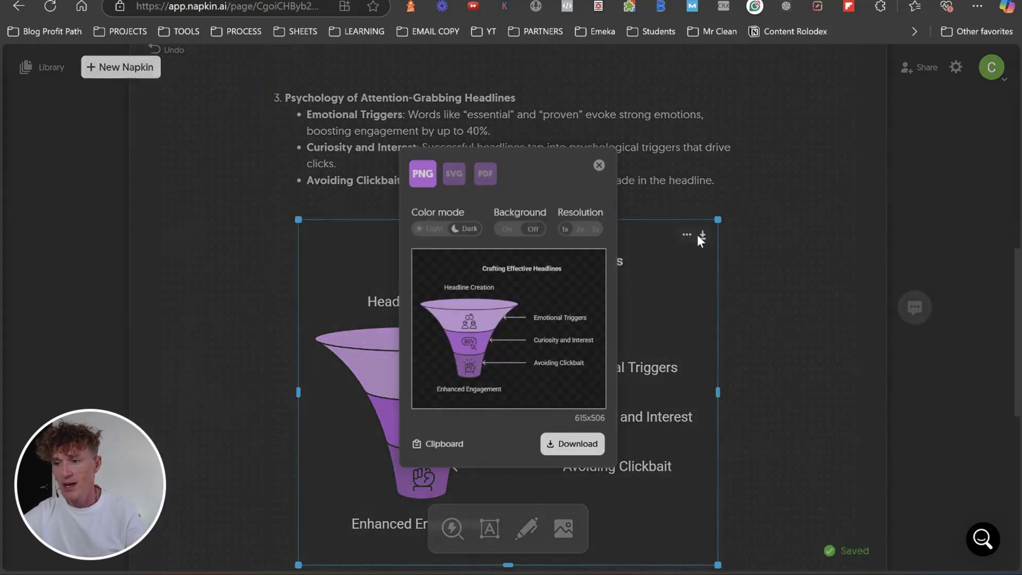
left_click(578, 445)
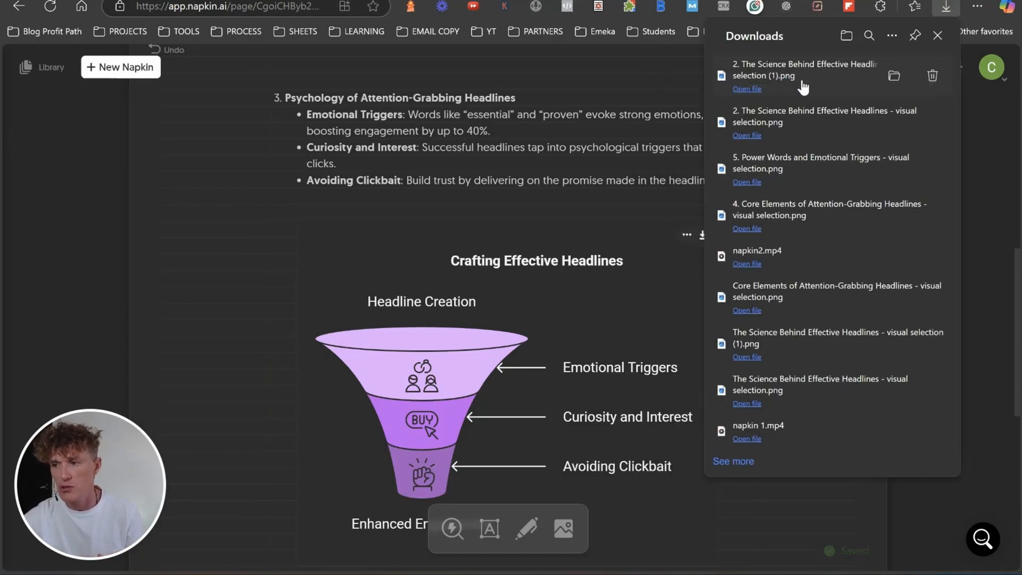
left_click(803, 86)
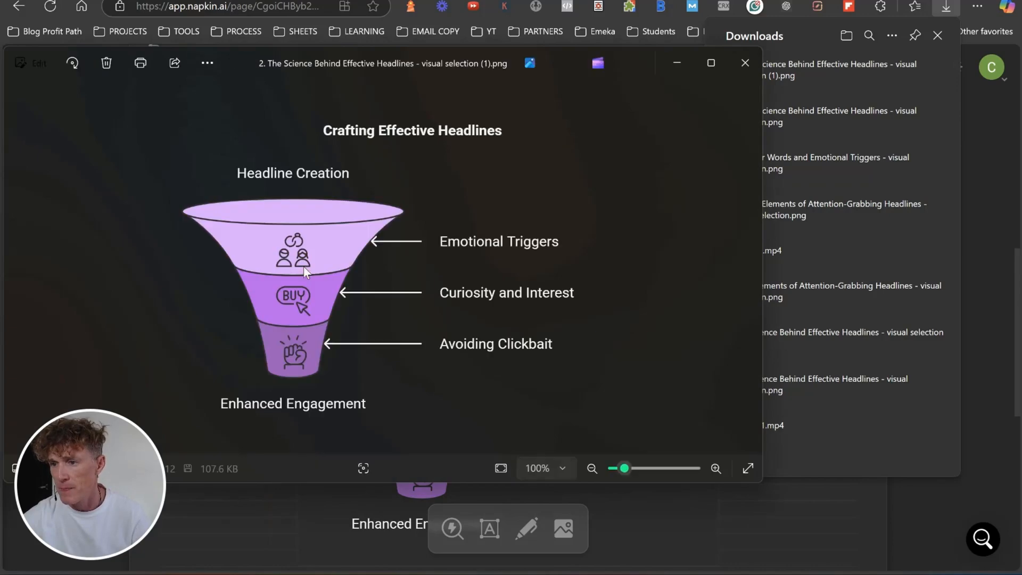
right_click(340, 252)
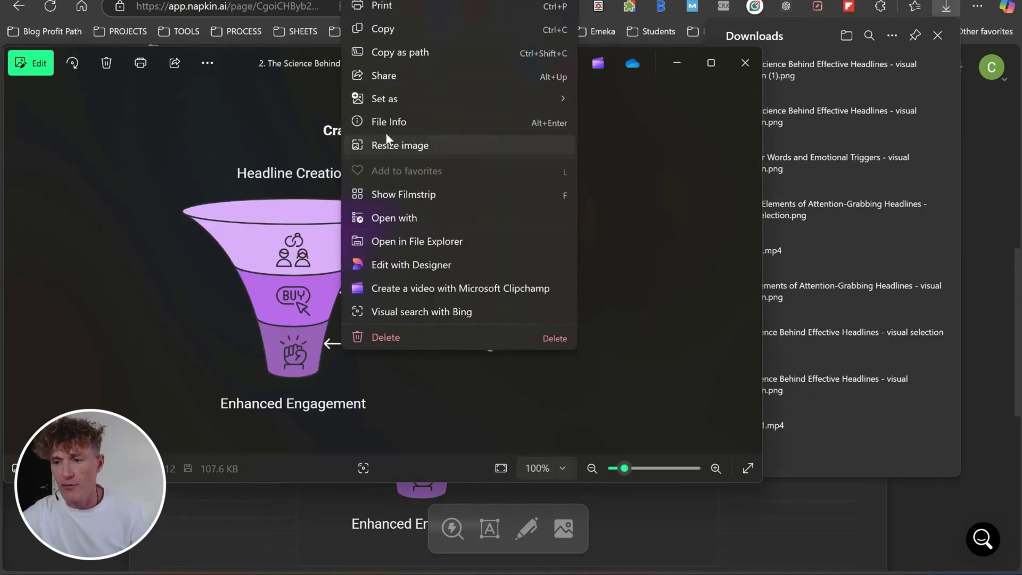
left_click(389, 28)
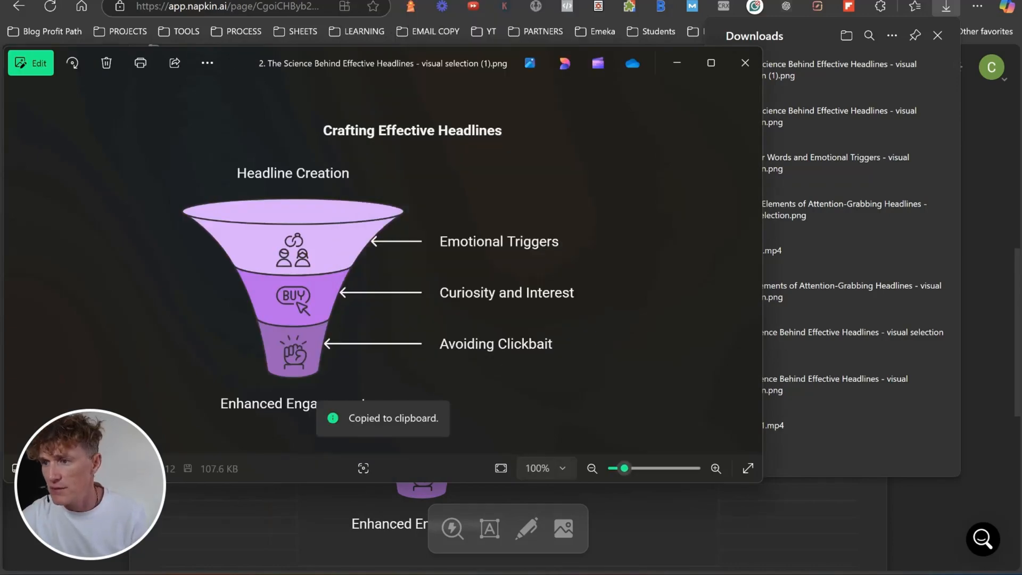
key("alt+Tab")
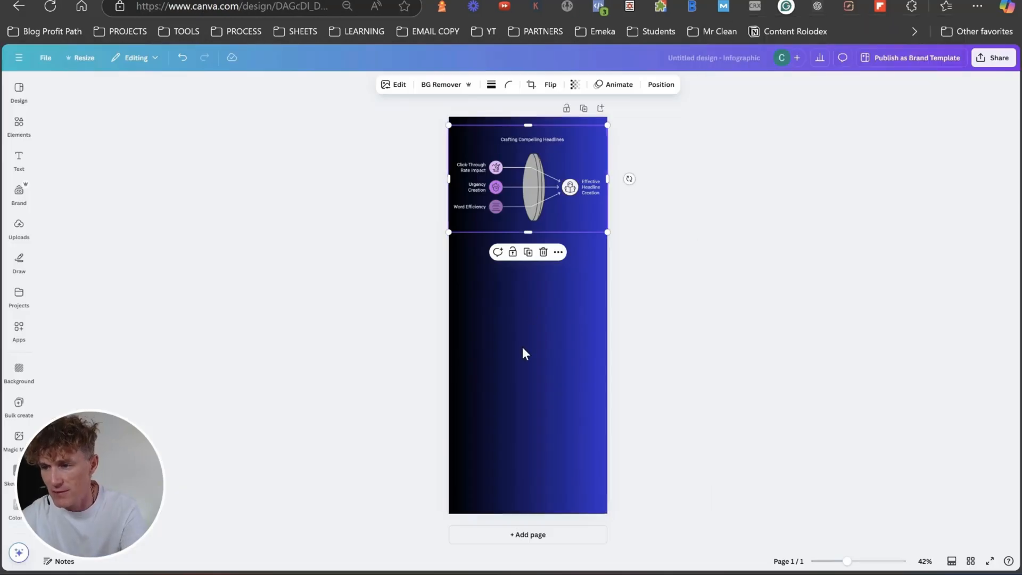
Paste the funnel under the first diagram, enlarge it to page width and align it
key("ctrl+v")
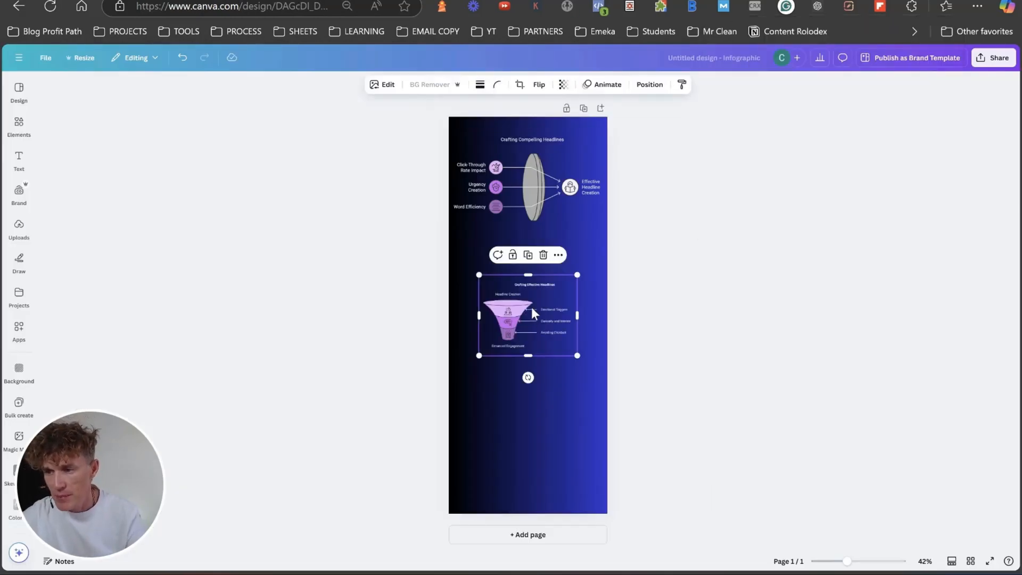
left_click_drag(532, 306, 507, 259)
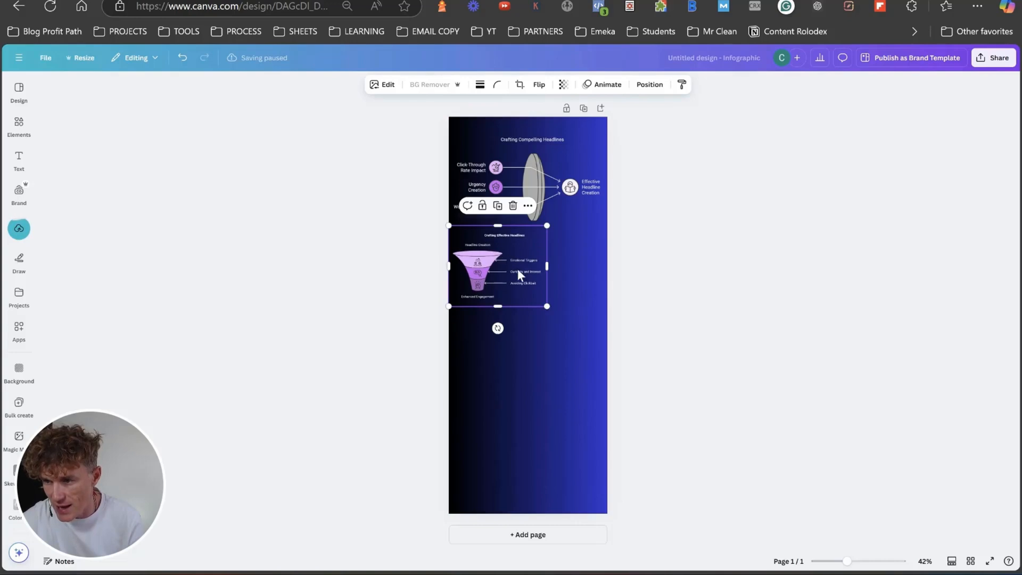
left_click_drag(545, 305, 601, 359)
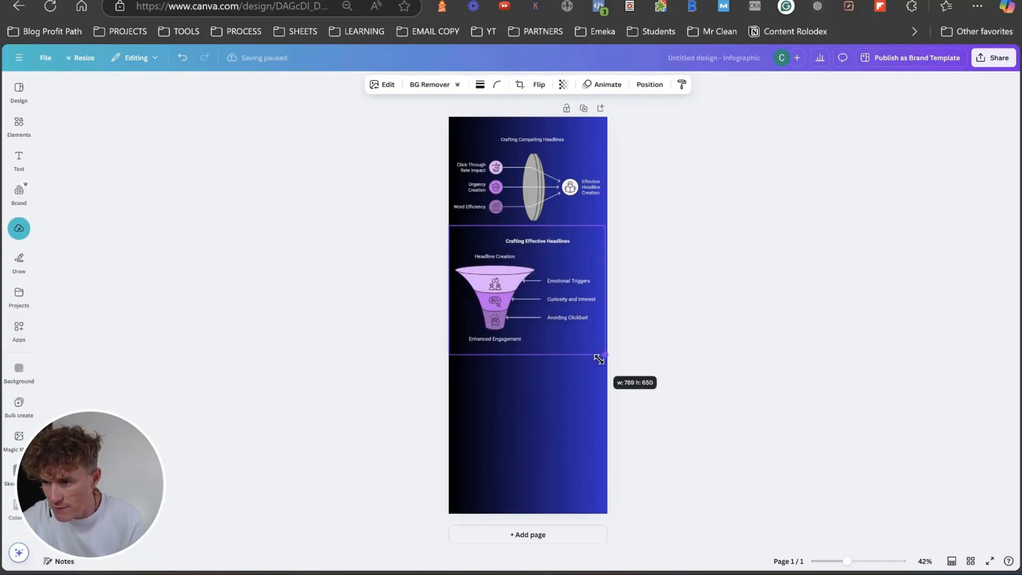
left_click_drag(560, 319, 560, 317)
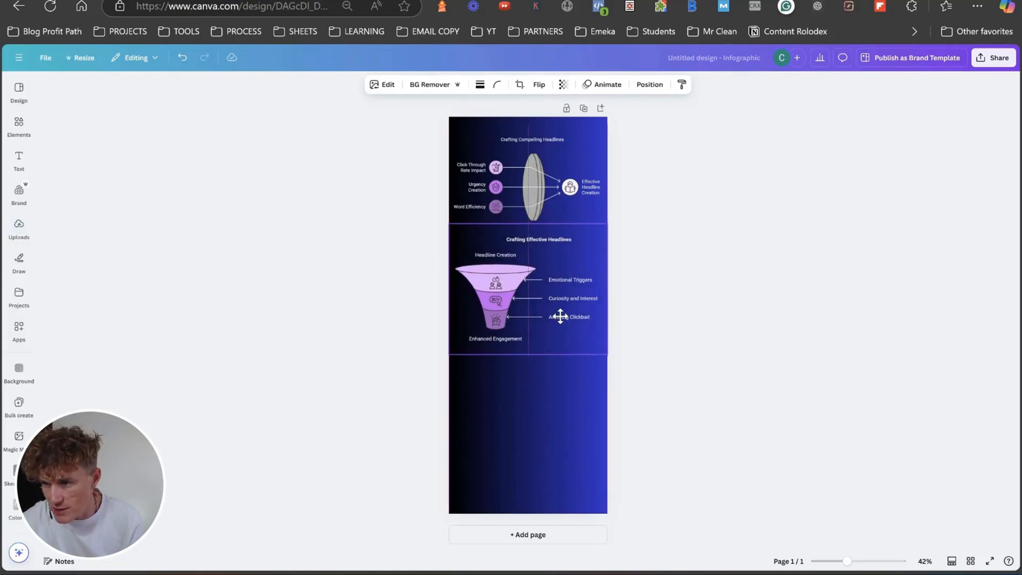
left_click(557, 409)
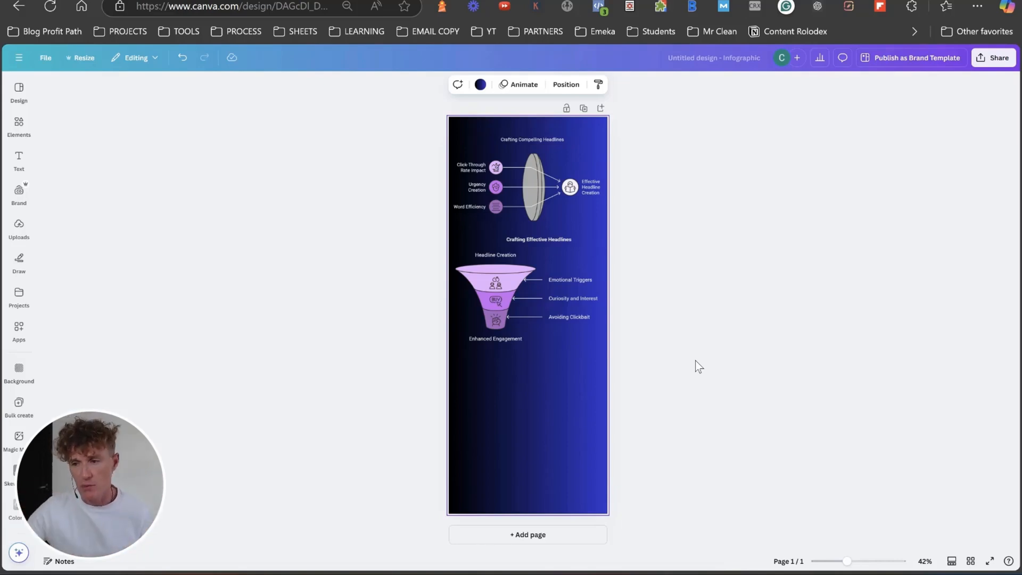
left_click_drag(541, 271, 540, 281)
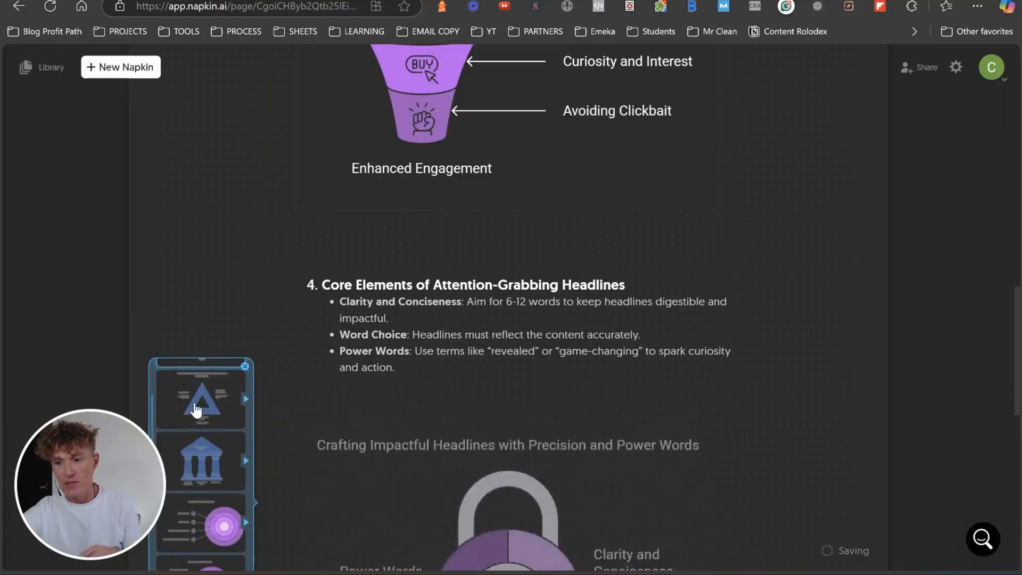
Export the pillar headline diagram as PNG and copy the downloaded image to the clipboard
left_click(198, 460)
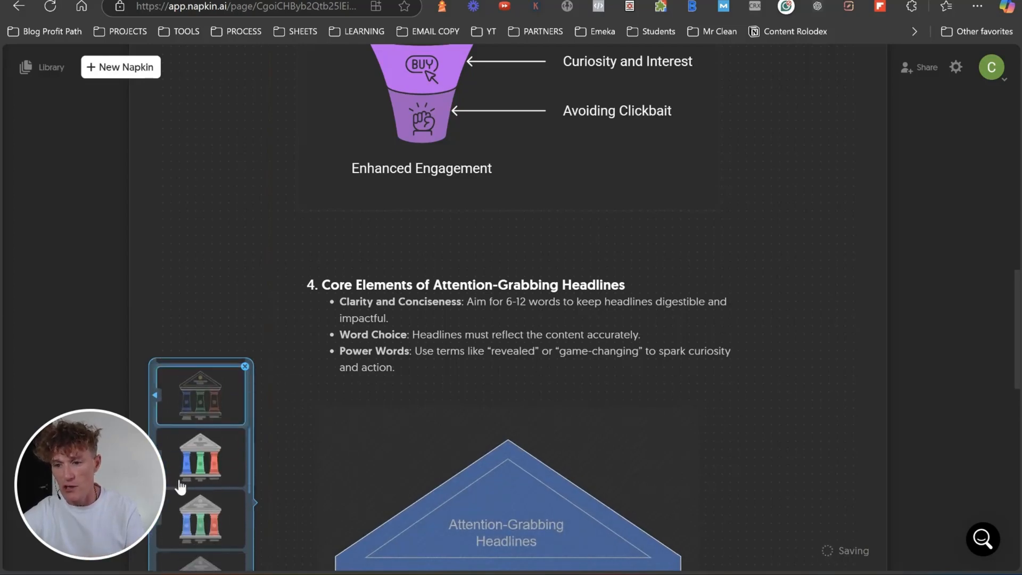
scroll(343, 320, "down", 3)
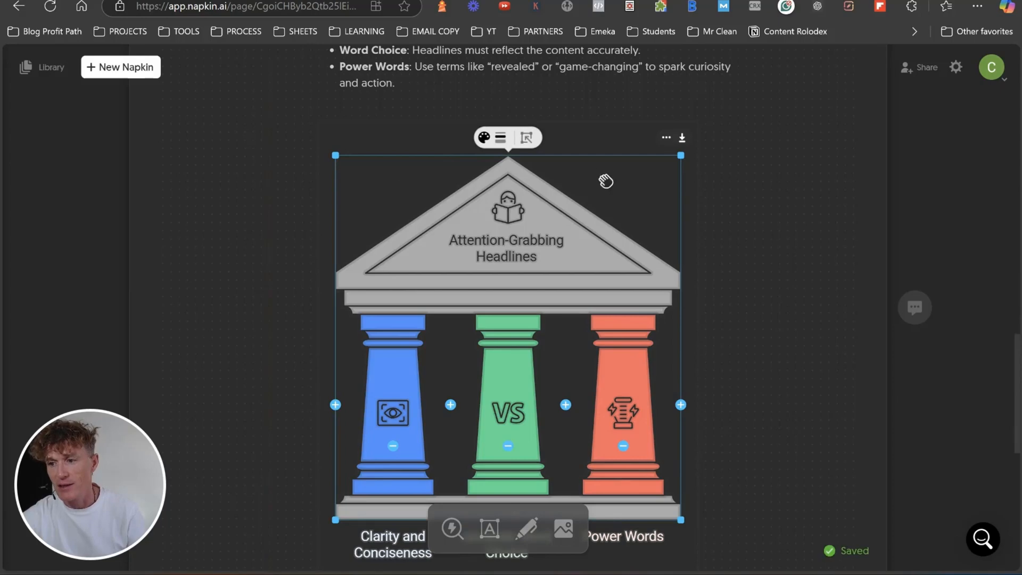
left_click(684, 138)
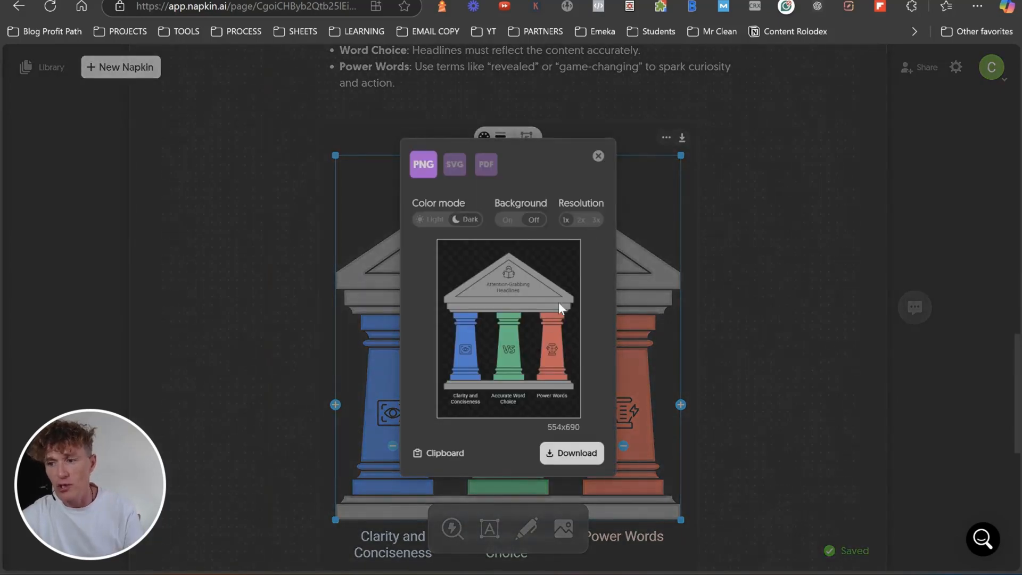
left_click(573, 453)
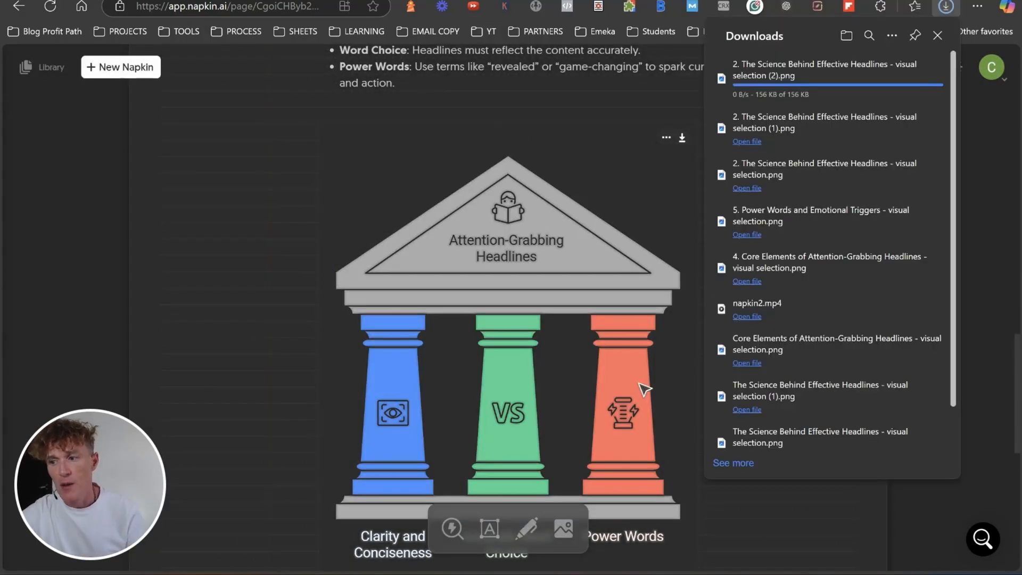
left_click(807, 78)
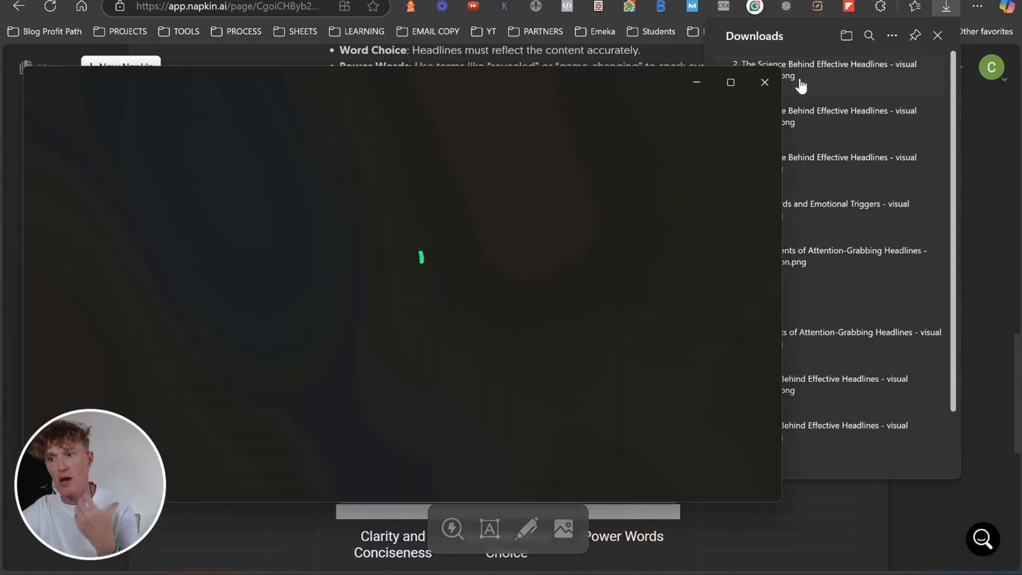
right_click(384, 272)
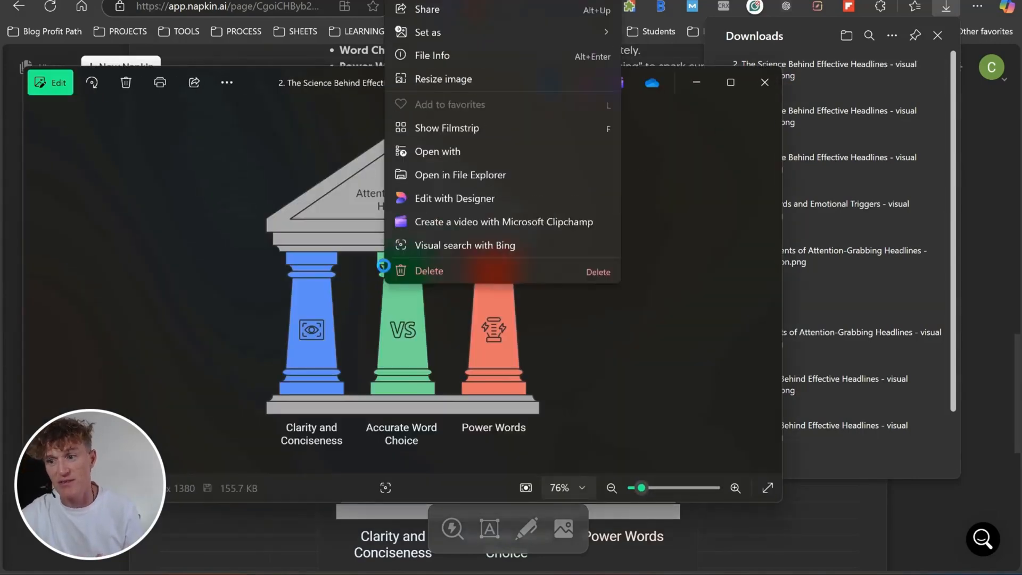
left_click(426, 26)
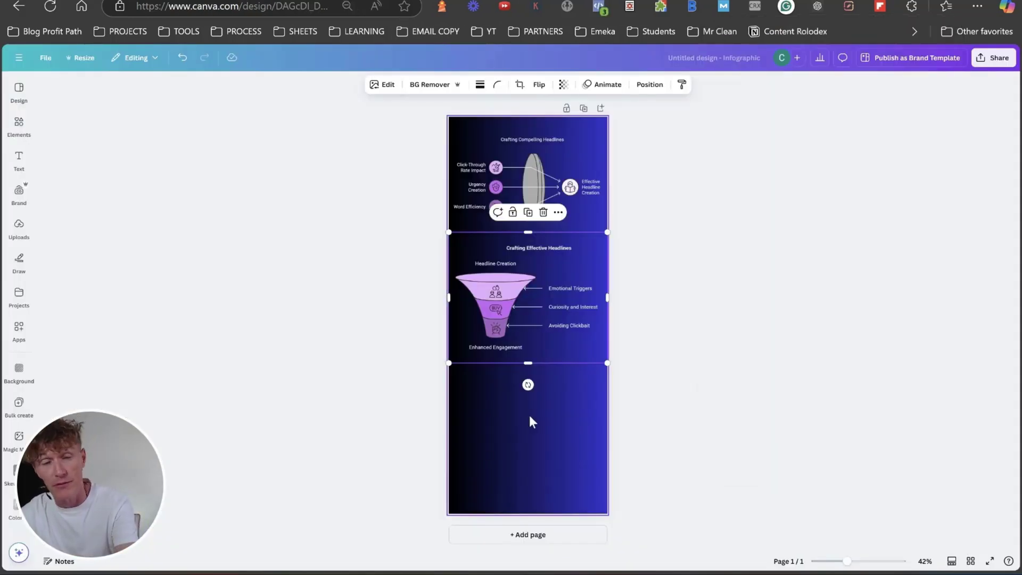
Paste the pillar infographic and move it below the funnel on the blue page
key("Escape")
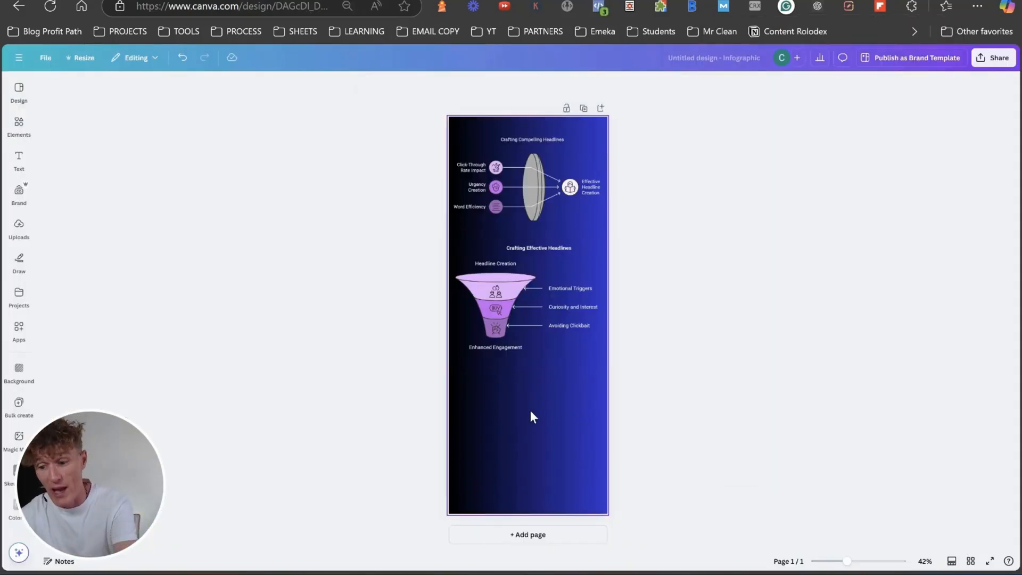
key("ctrl+v")
left_click_drag(542, 286, 542, 387)
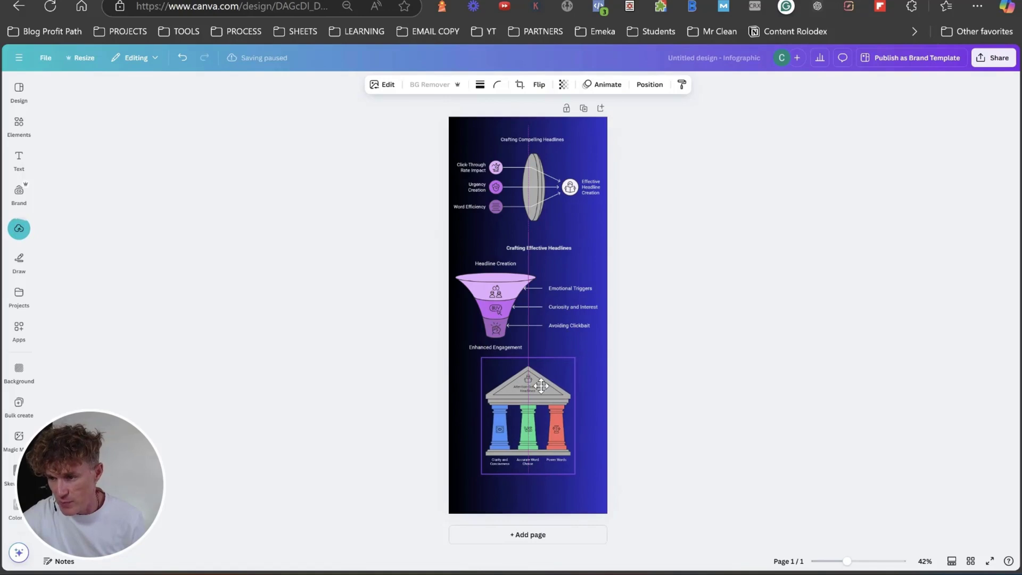
left_click(651, 407)
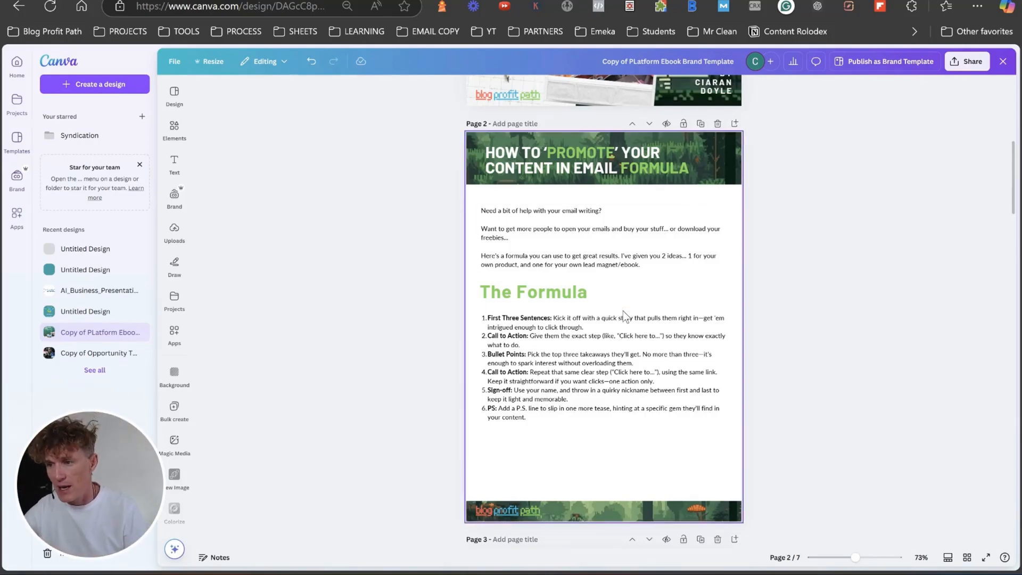
Duplicate the email formula page and select all text in the copy's numbered list
left_click(701, 124)
left_click(565, 420)
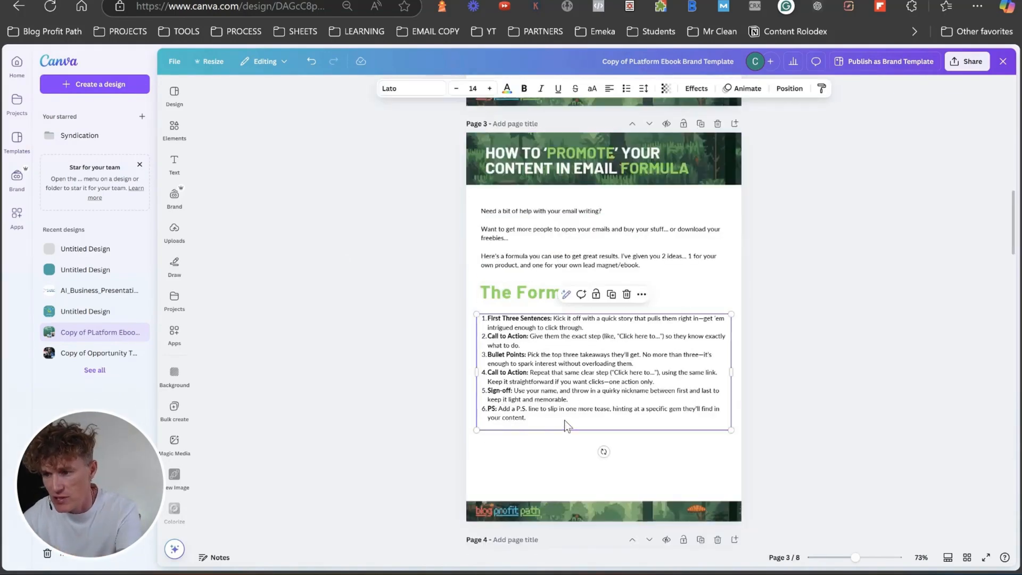
double_click(548, 419)
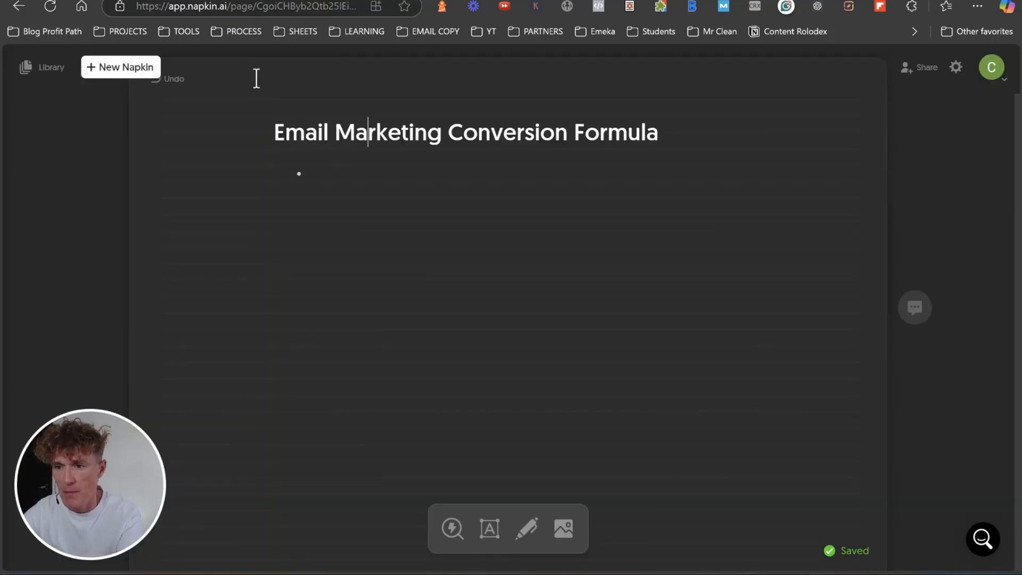
Paste the six-step email formula into the note and generate a visual from the title and list
key("ctrl+v")
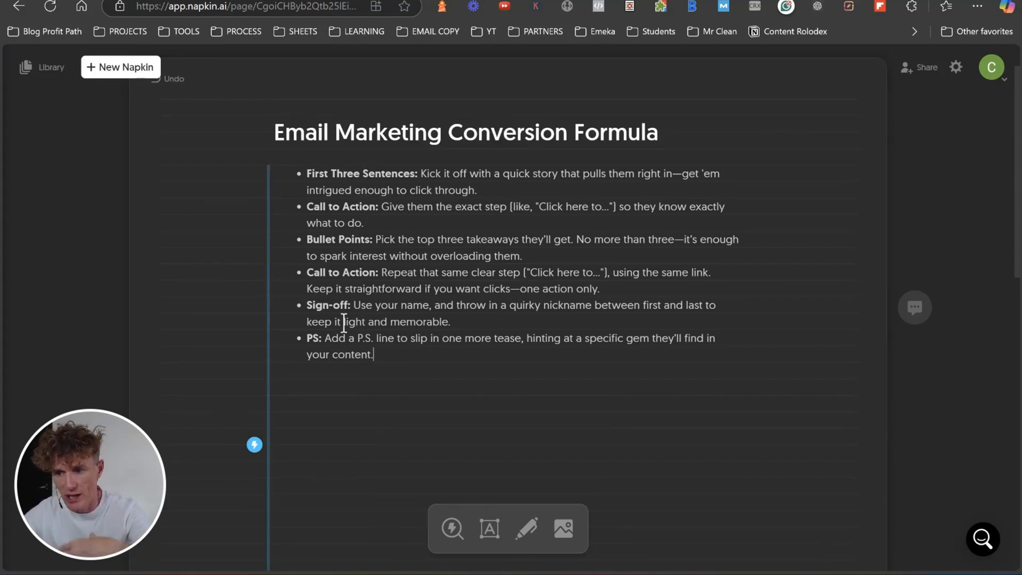
mouse_move(400, 355)
left_mouse_down()
mouse_move(264, 163)
mouse_move(266, 182)
left_mouse_up()
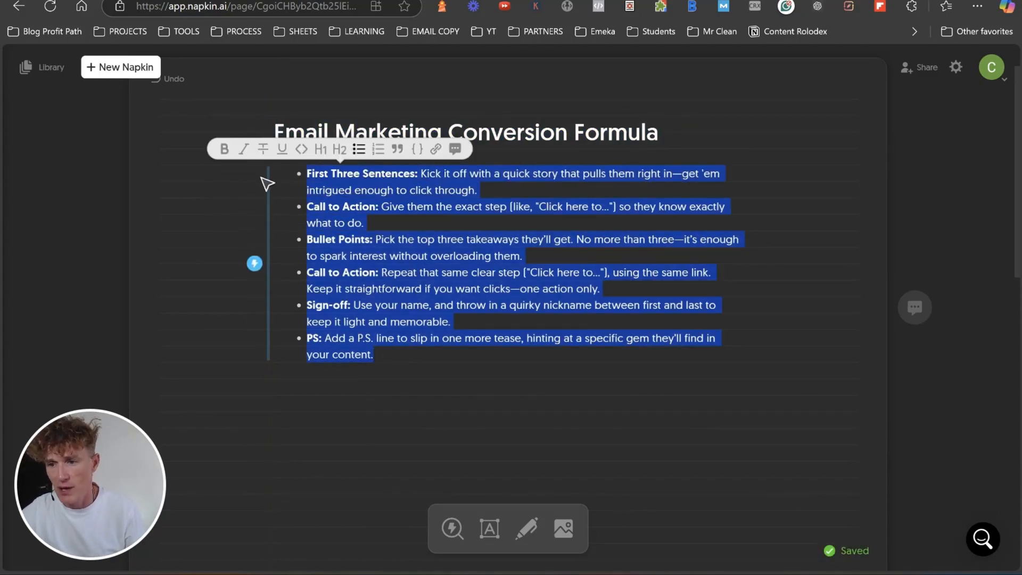
left_click(255, 263)
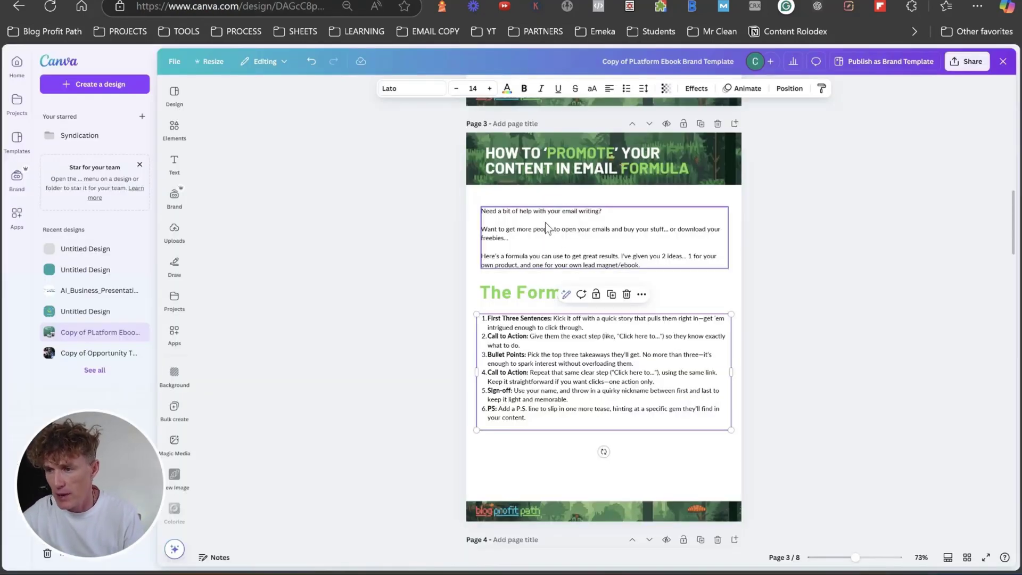
Delete page 3's intro paragraphs, move The Formula heading up and the numbered list down
left_click(546, 219)
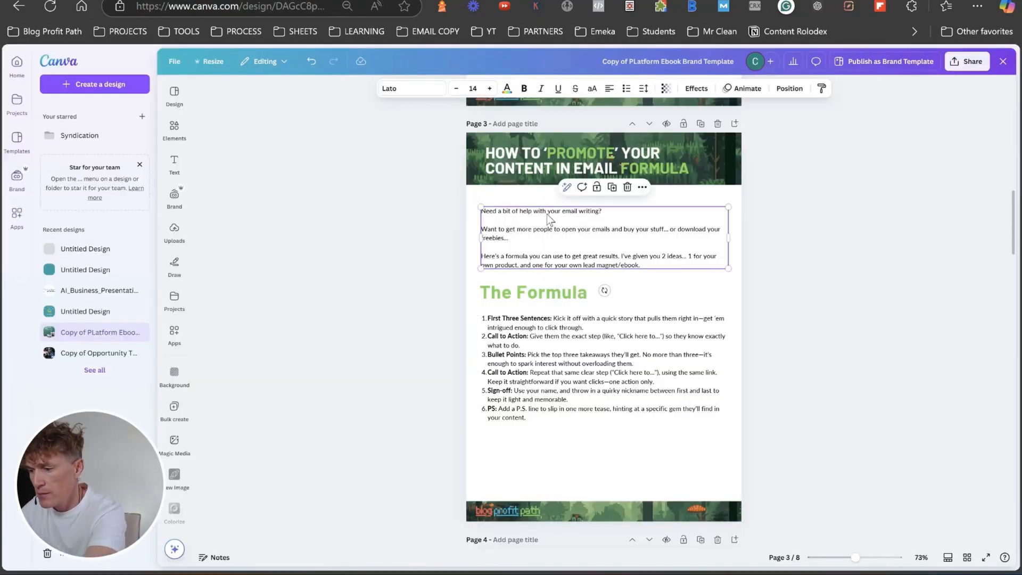
key("Delete")
left_click_drag(553, 290, 555, 202)
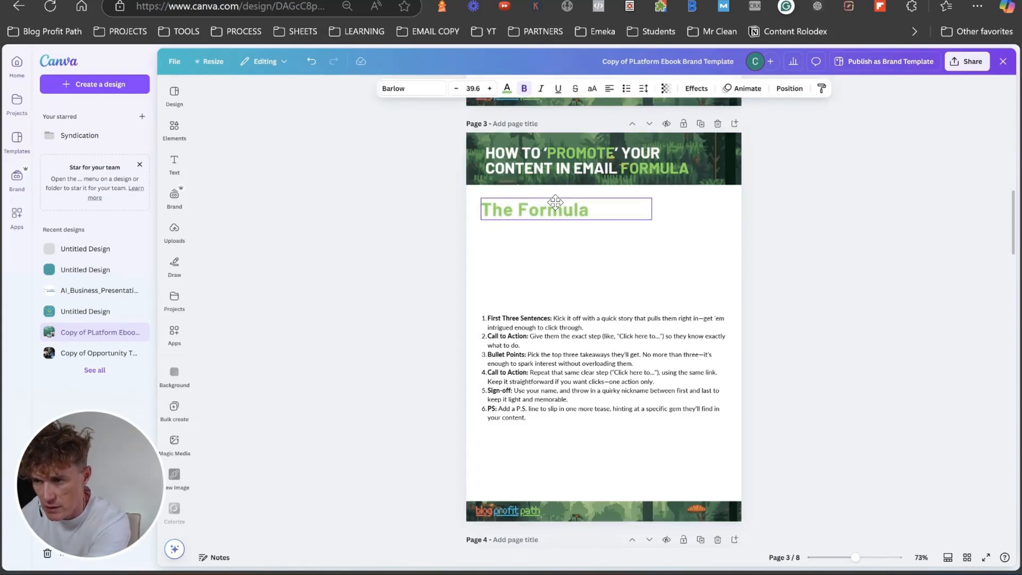
left_click(568, 357)
left_click_drag(568, 356, 568, 406)
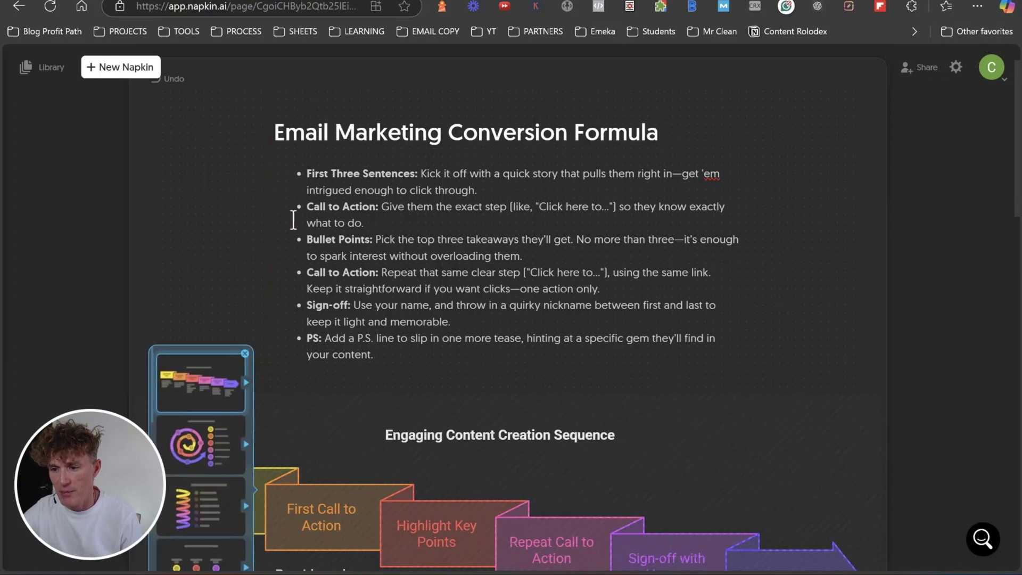
scroll(356, 197, "down", 2)
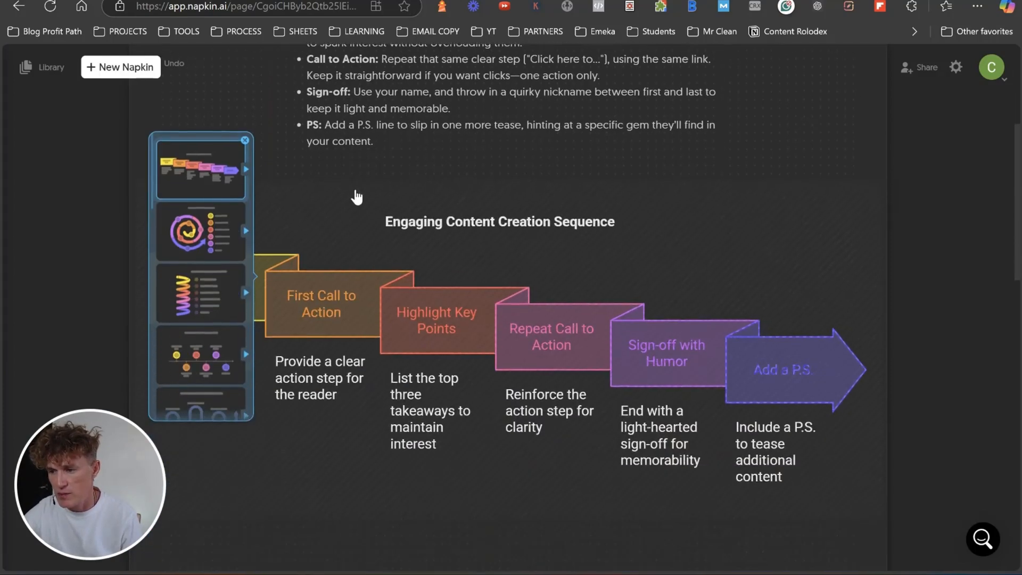
Choose the arrow sequence design and recolour the whole diagram green
left_click(448, 328)
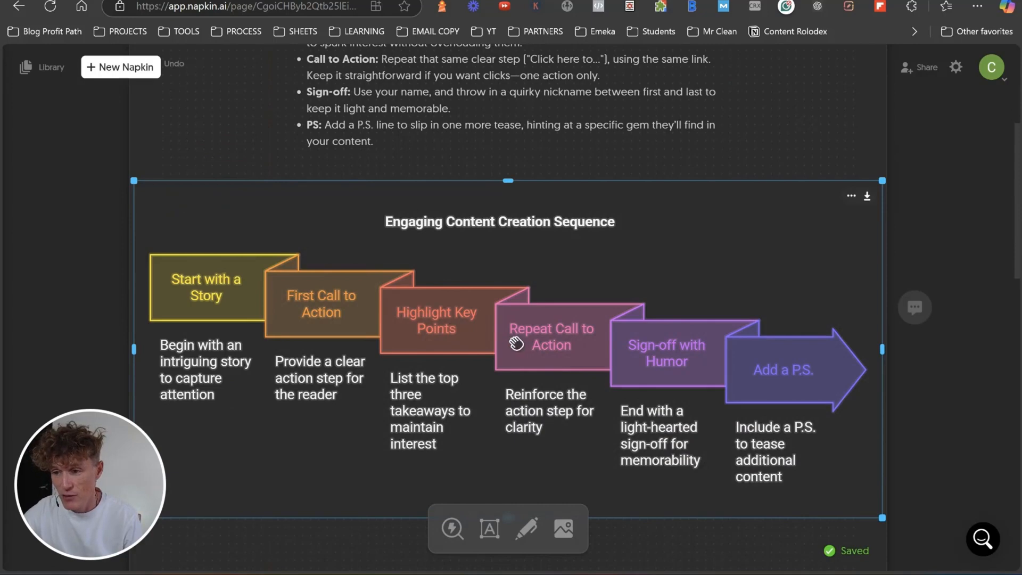
left_click(680, 264)
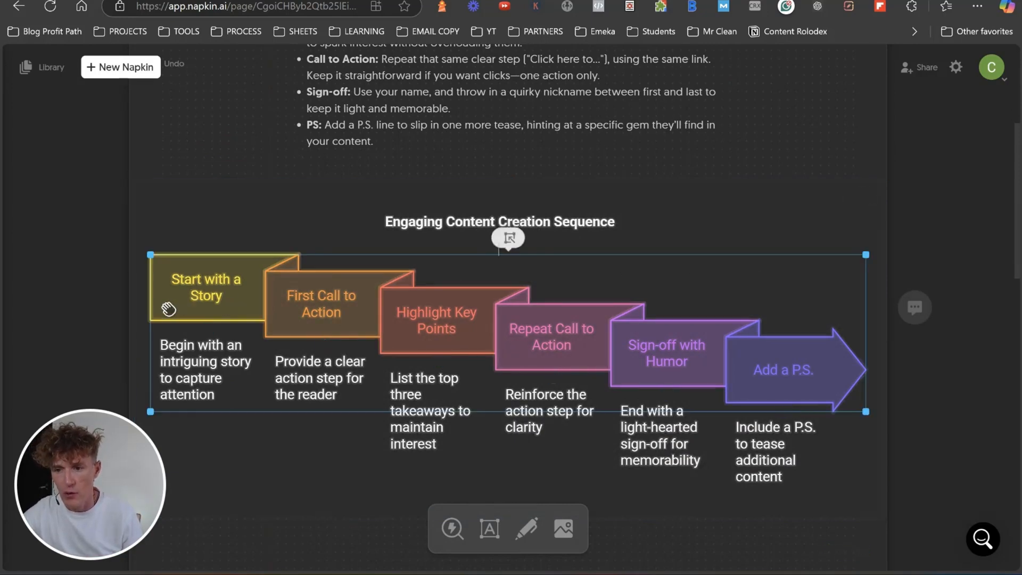
left_click(484, 237)
left_click(508, 174)
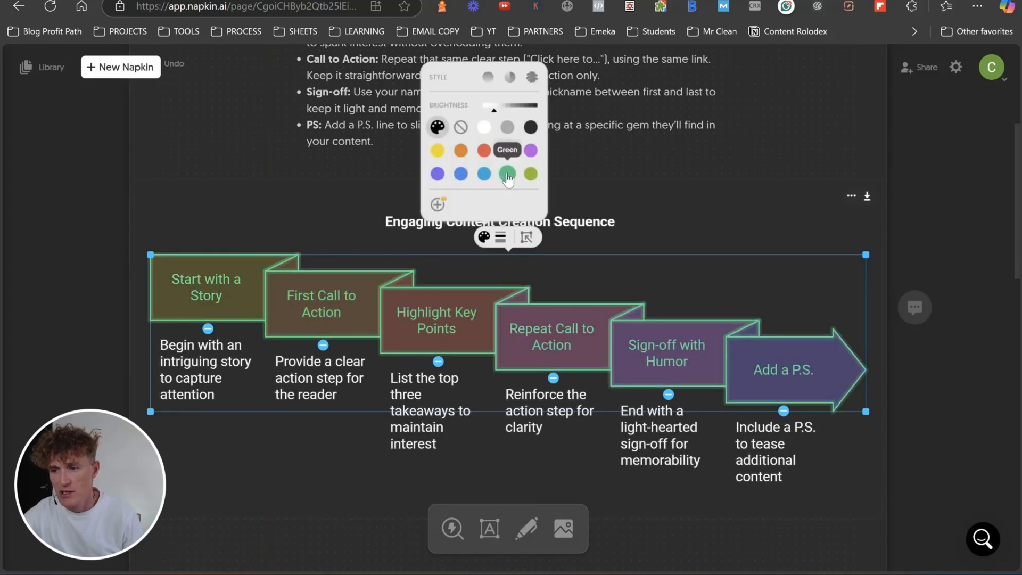
Export the green 'Engaging Content Creation Sequence' diagram from Napkin AI as a PNG download
left_click(674, 201)
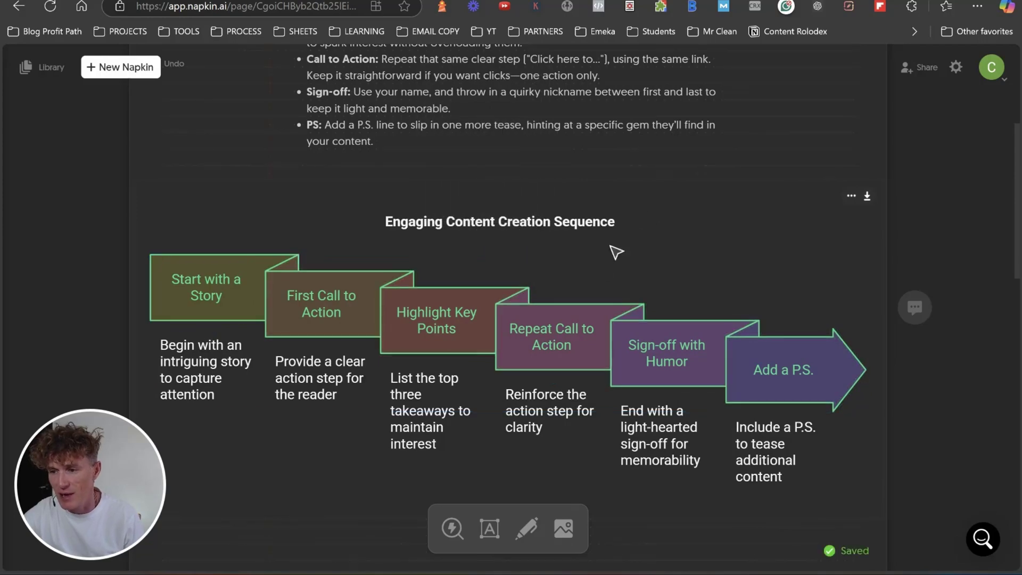
left_click(869, 198)
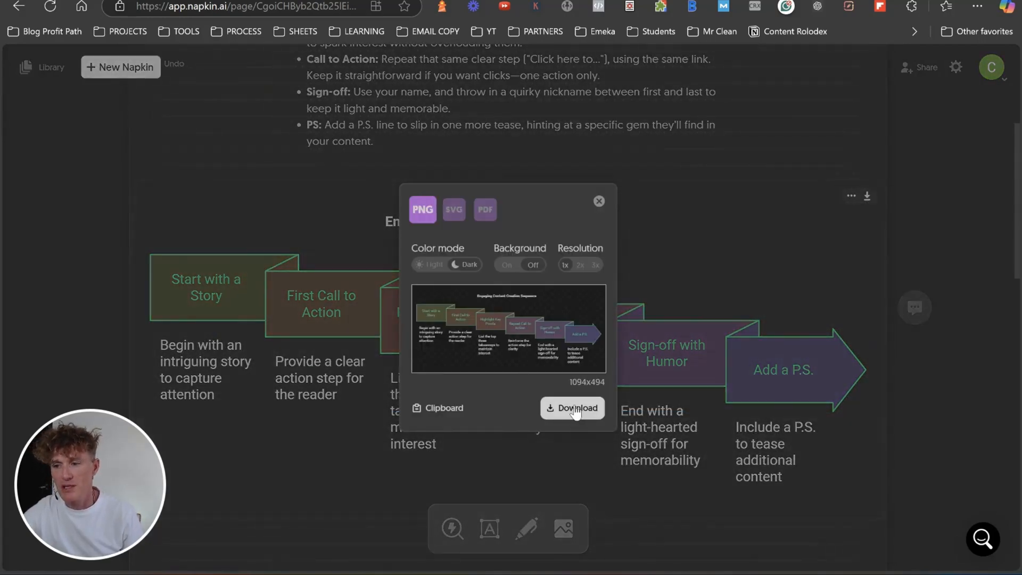
left_click(577, 409)
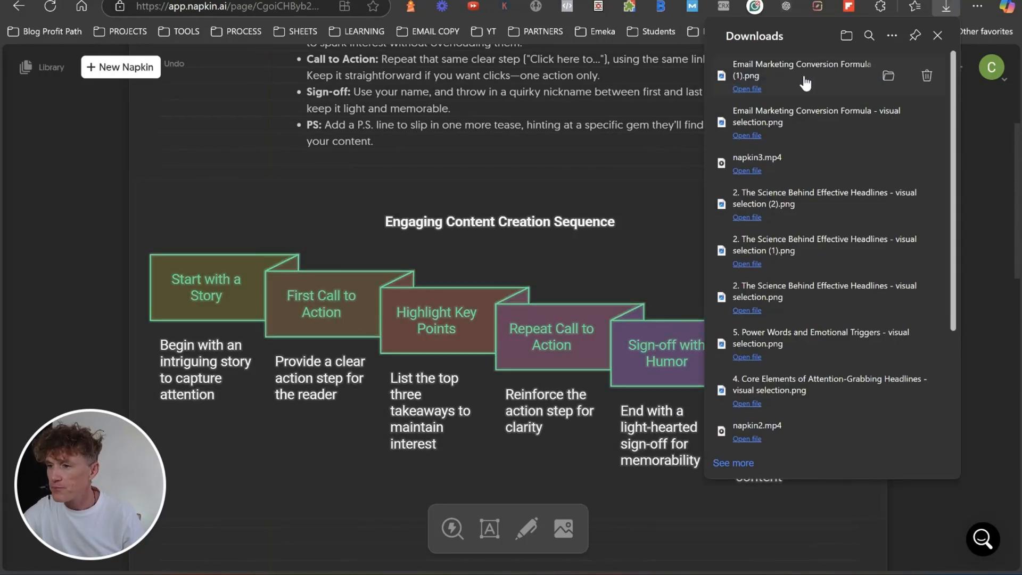
Copy the downloaded diagram image to the clipboard and return to the Canva ebook
left_click(805, 73)
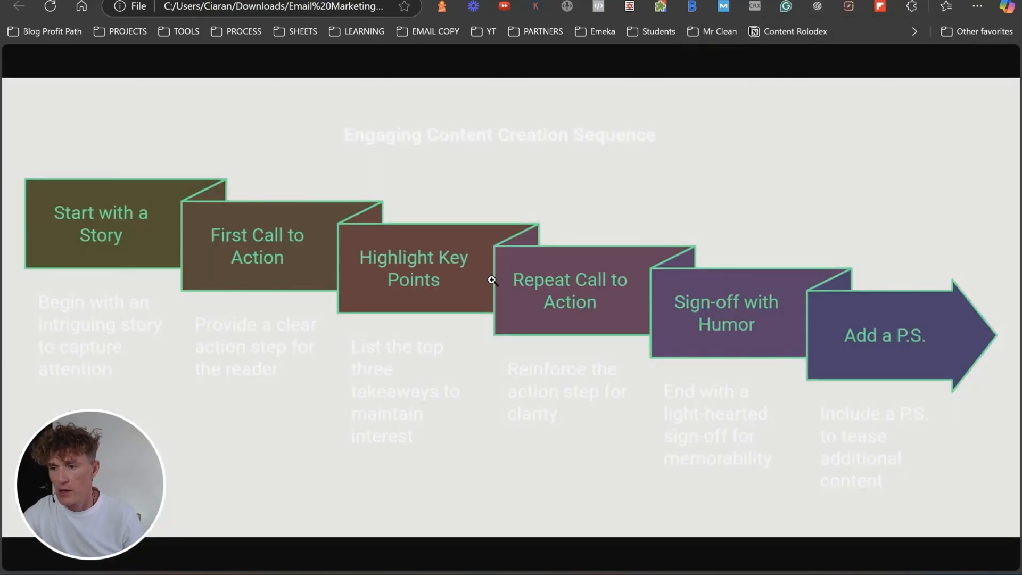
right_click(492, 280)
left_click(541, 313)
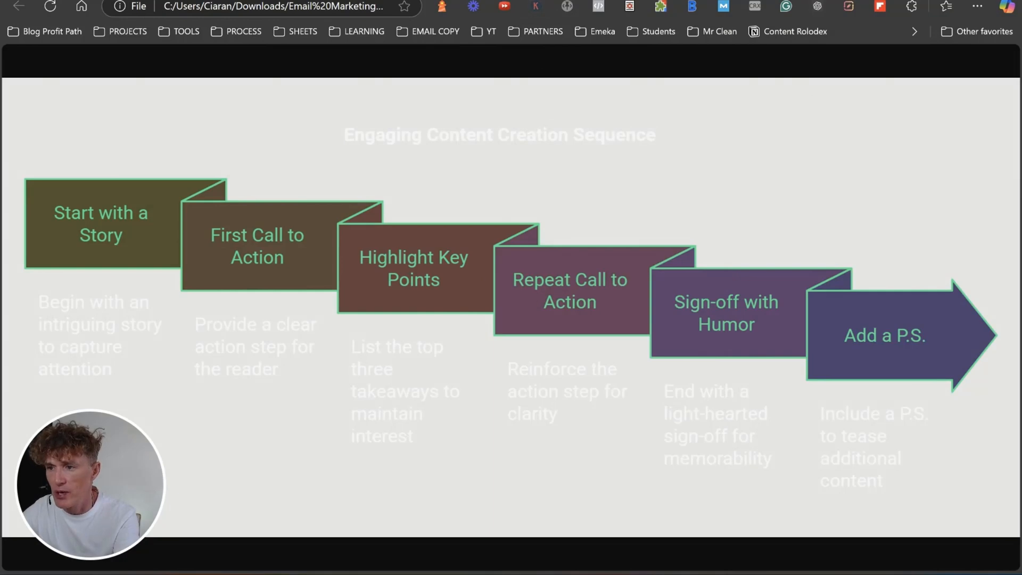
key("ctrl+w")
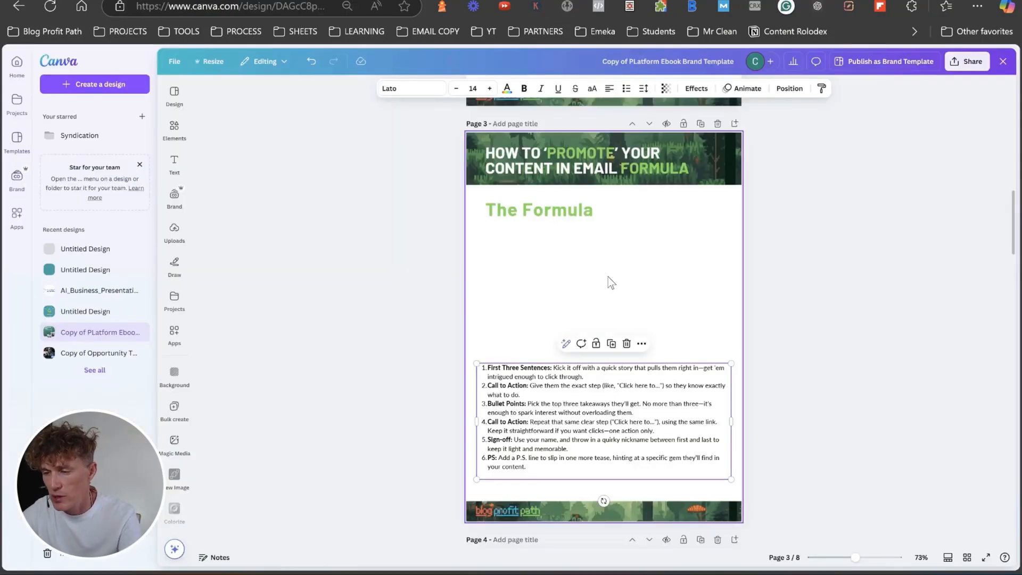
Paste the arrow sequence diagram under The Formula heading at page width, with the numbered list moved up beneath it
key("ctrl+v")
mouse_move(628, 316)
left_mouse_down()
mouse_move(580, 270)
mouse_move(585, 277)
left_mouse_up()
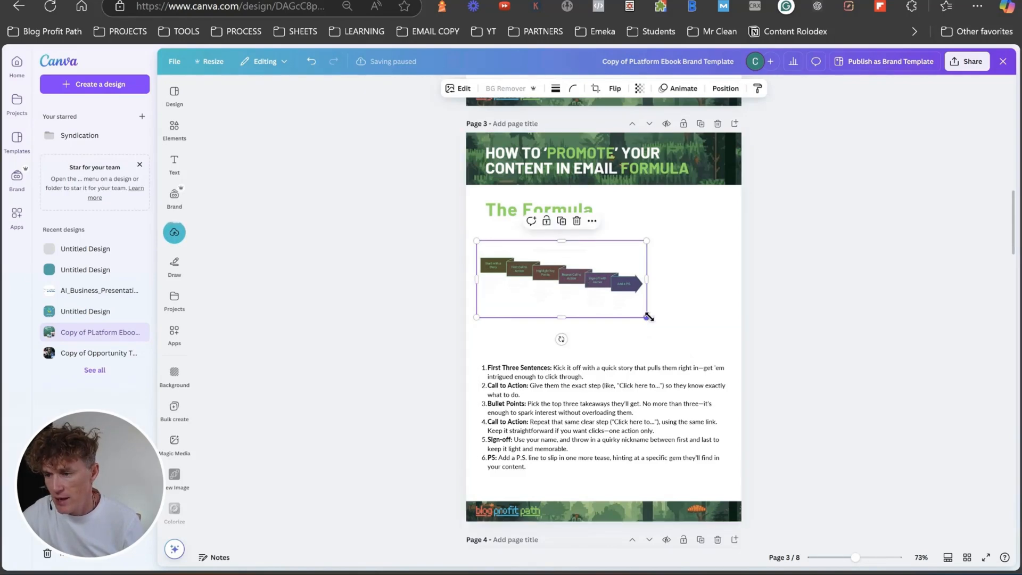
left_click_drag(648, 317, 742, 362)
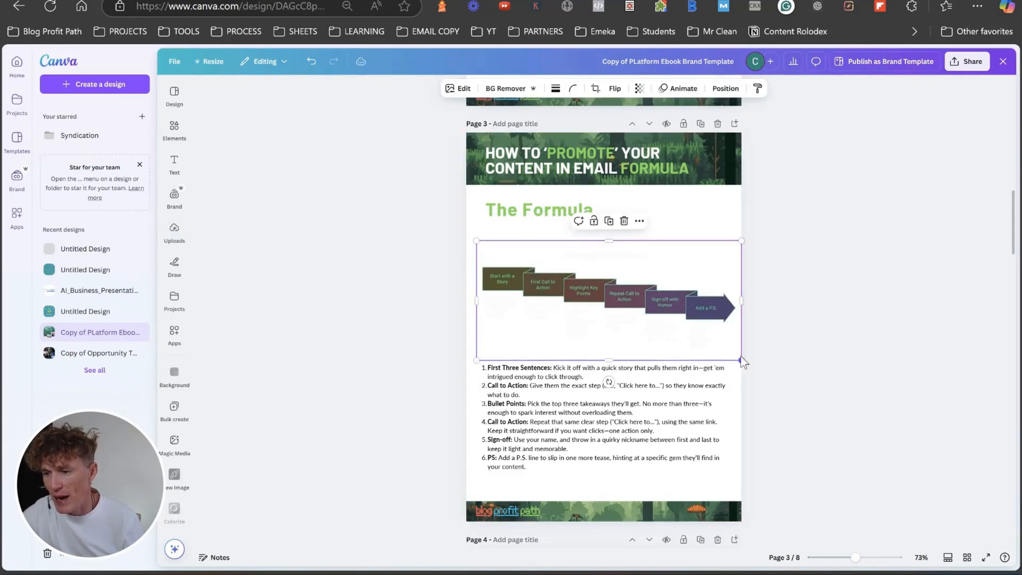
left_click_drag(477, 241, 467, 236)
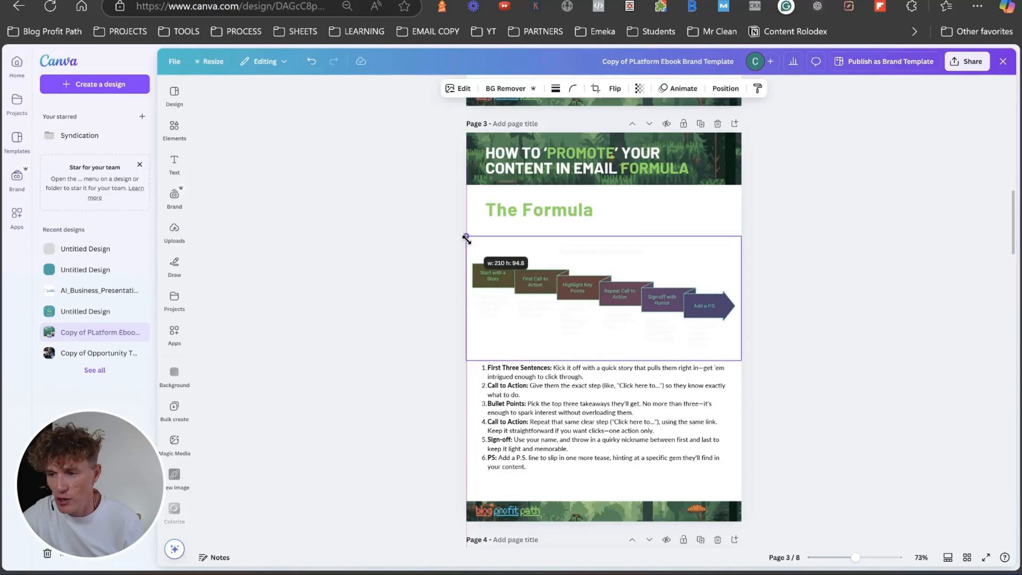
left_click_drag(571, 322, 580, 318)
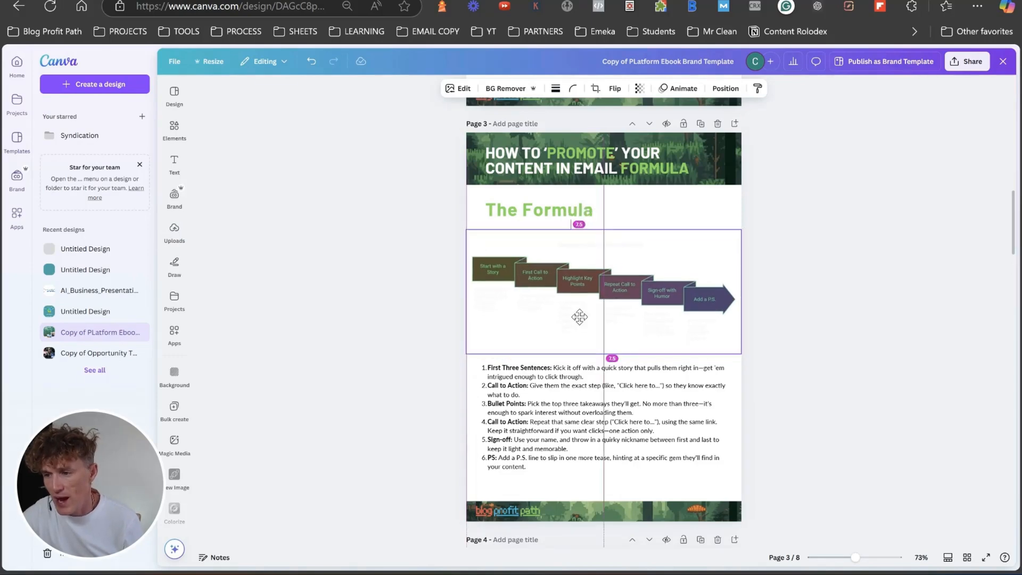
left_click_drag(594, 436, 594, 423)
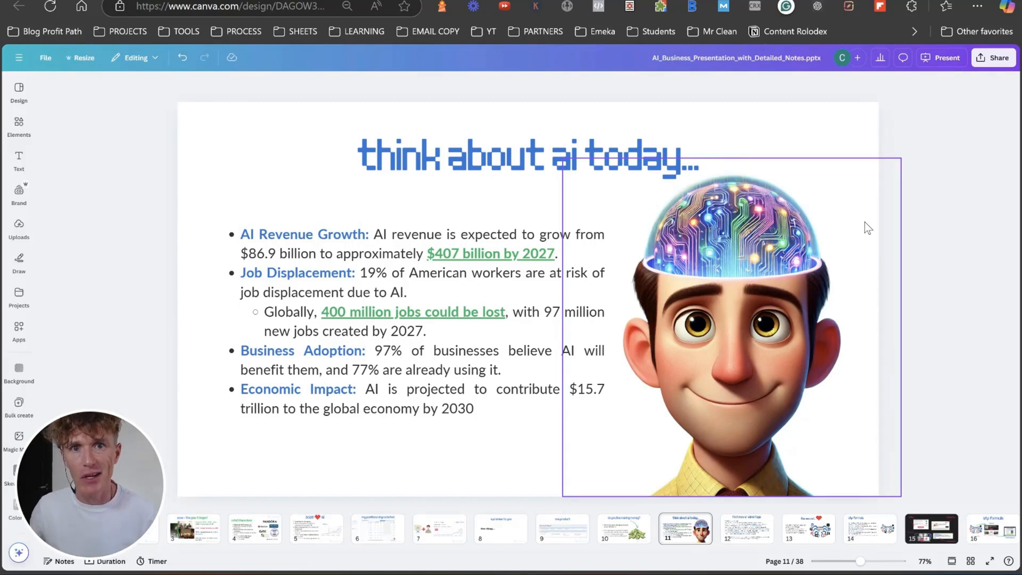
left_click(476, 410)
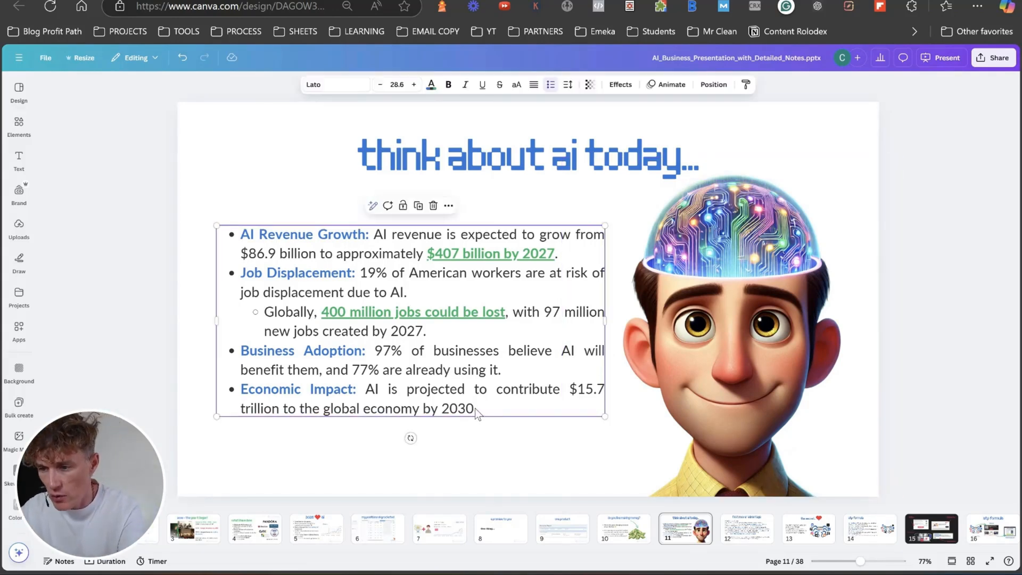
left_click_drag(475, 409, 237, 234)
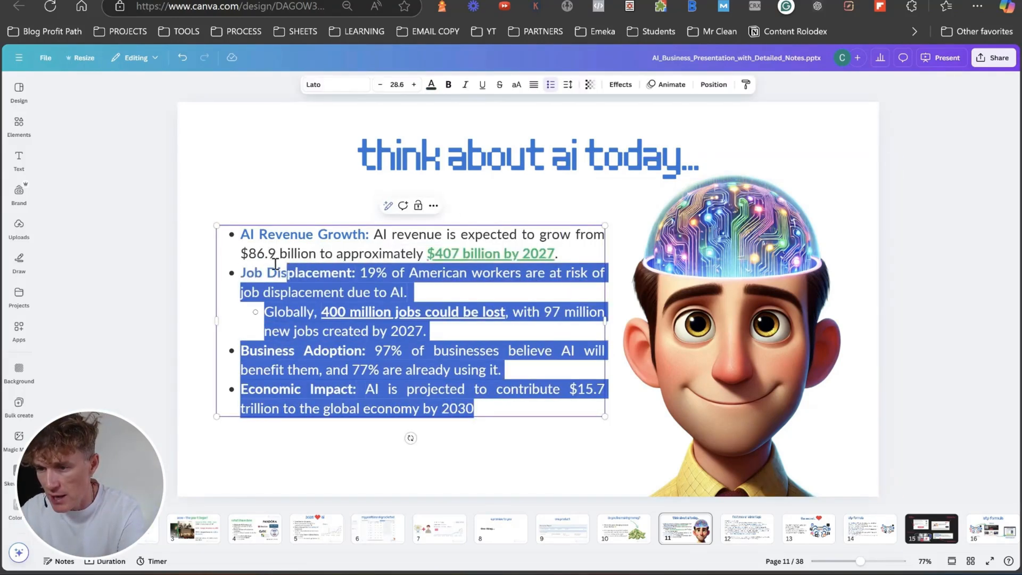
left_click(192, 197)
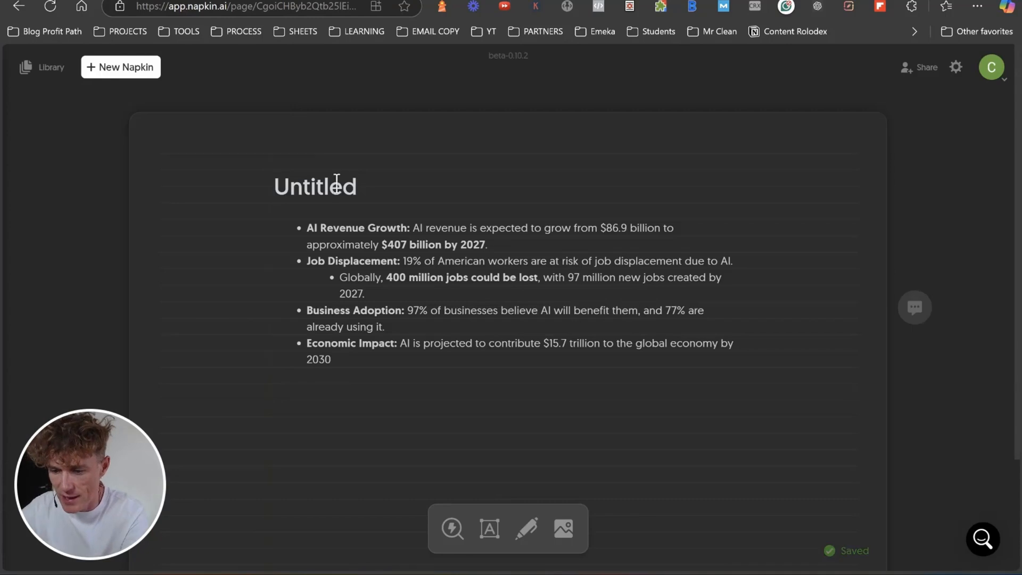
type("AI Today in B")
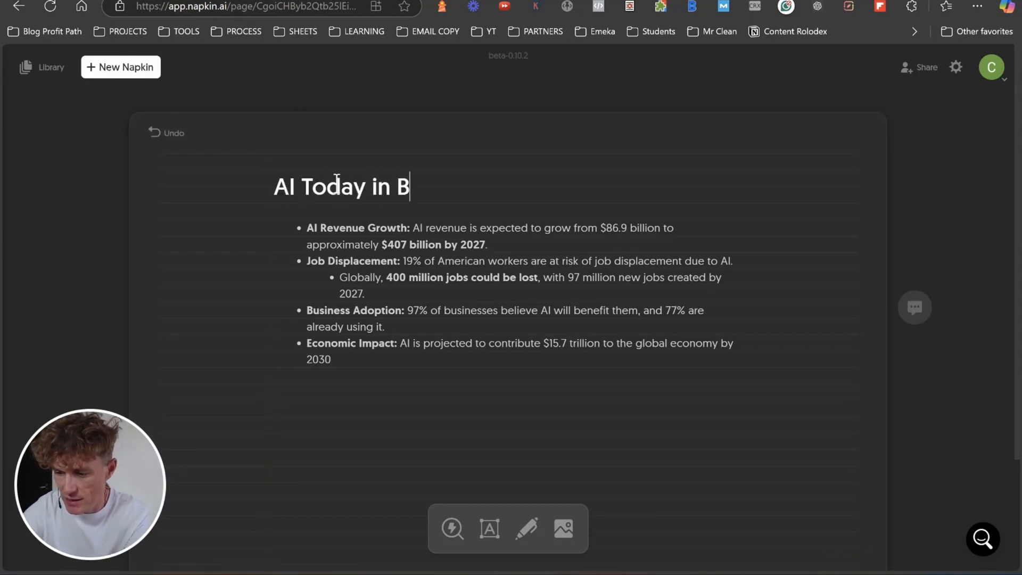
type("ss")
Select the AI statistics bullets and generate a visual from them
left_click_drag(331, 361, 297, 229)
left_click(255, 302)
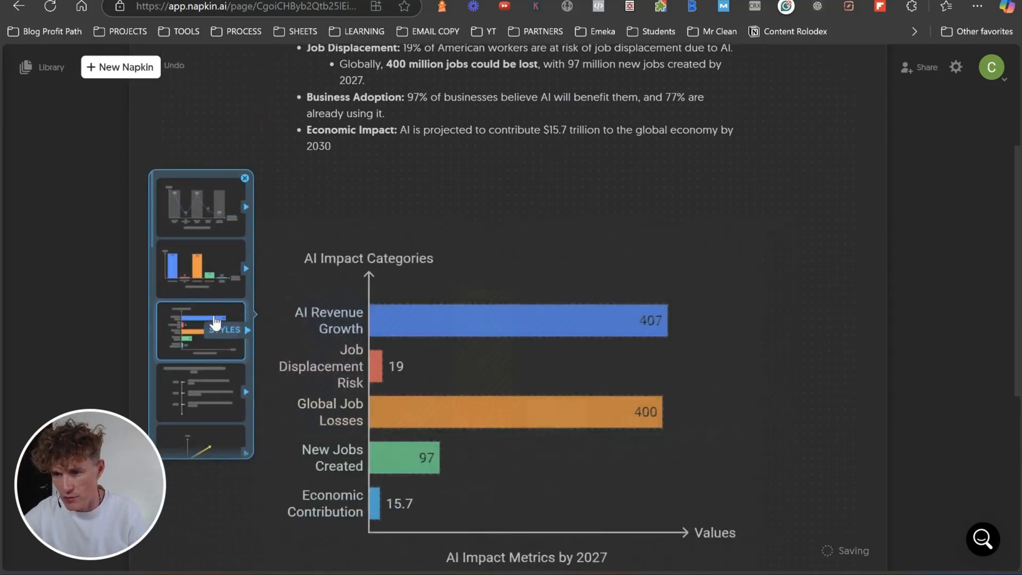
scroll(200, 320, "down", 3)
scroll(201, 313, "down", 2)
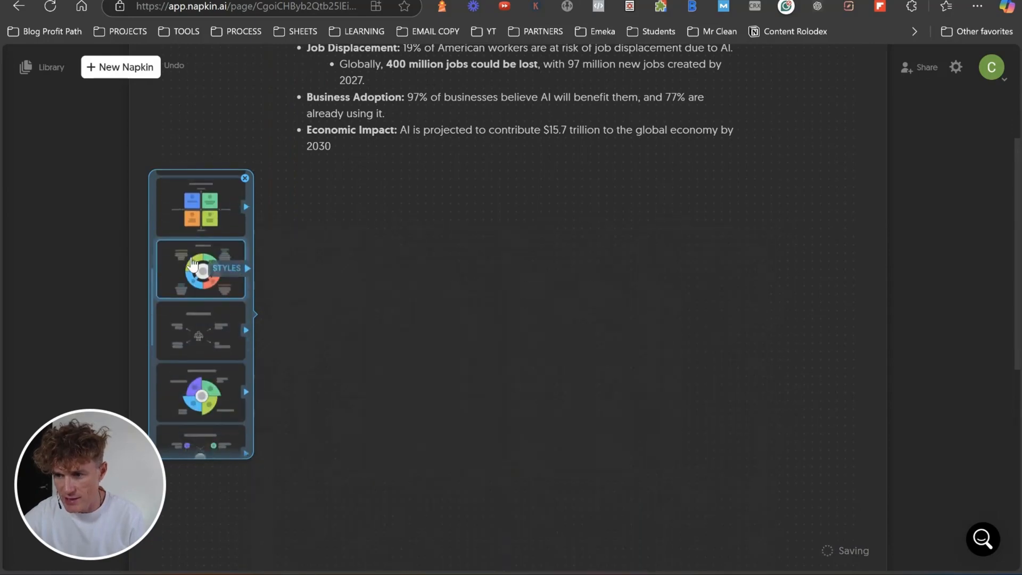
scroll(486, 263, "down", 2)
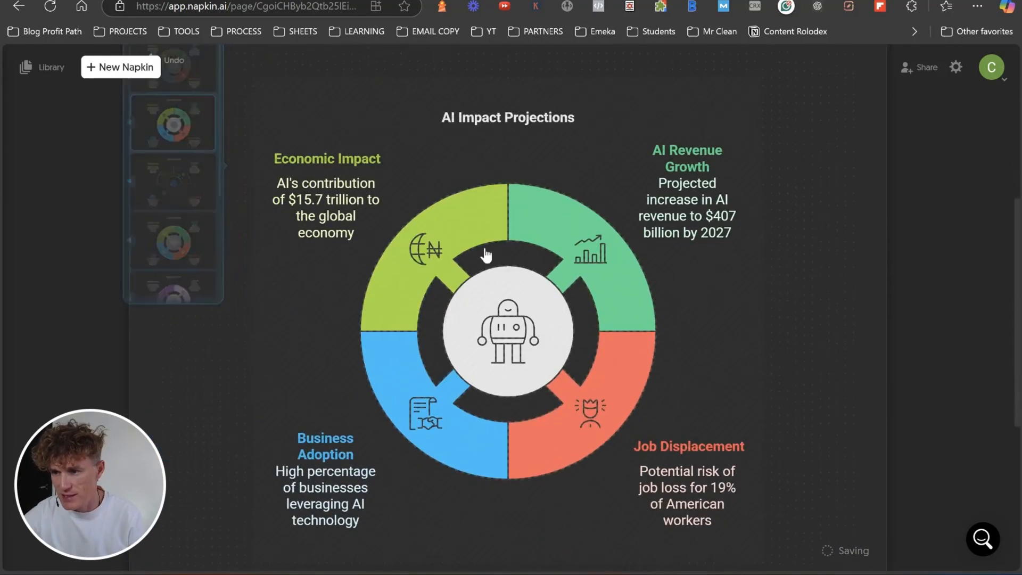
Export the 'AI Impact Projections' ring diagram from Napkin AI as a PNG download
right_click(508, 308)
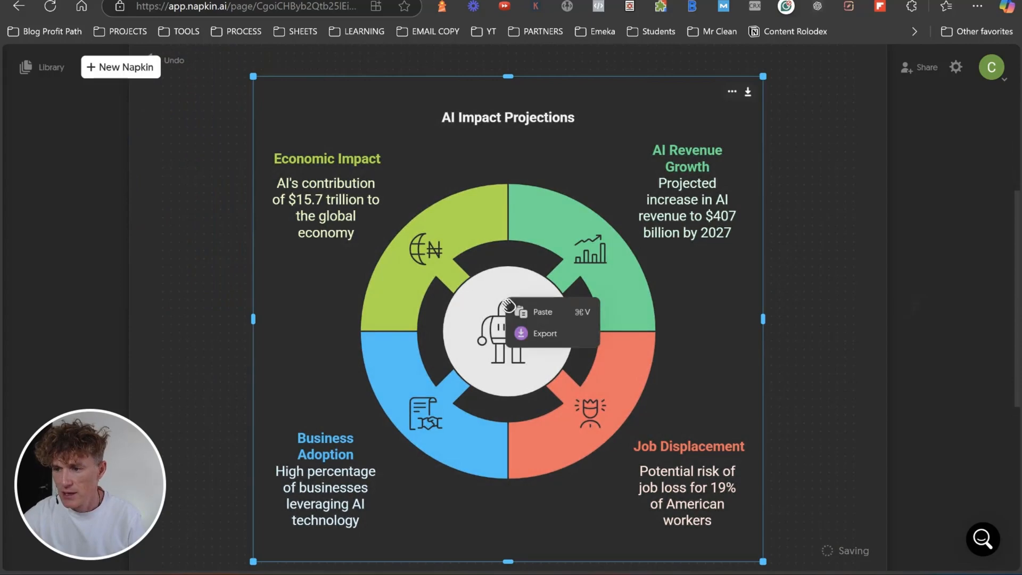
left_click(747, 93)
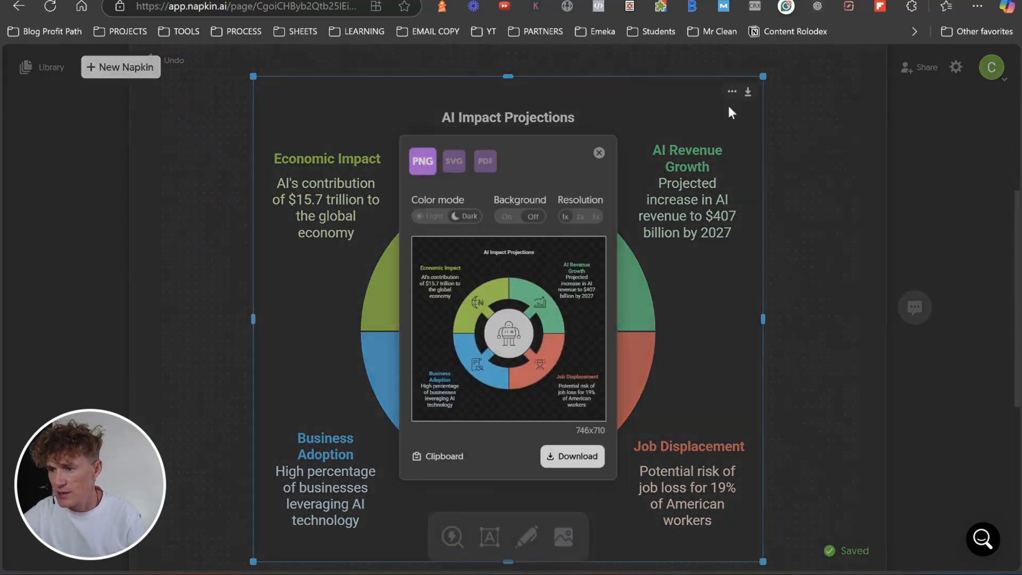
left_click(575, 456)
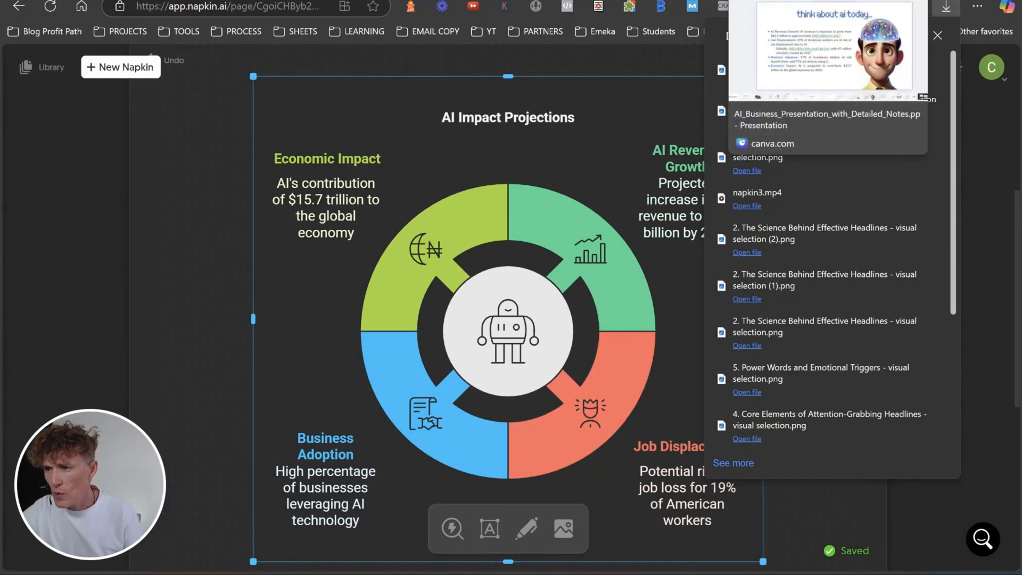
Delete the statistics bullet text box from the Canva presentation slide
left_click(799, 2)
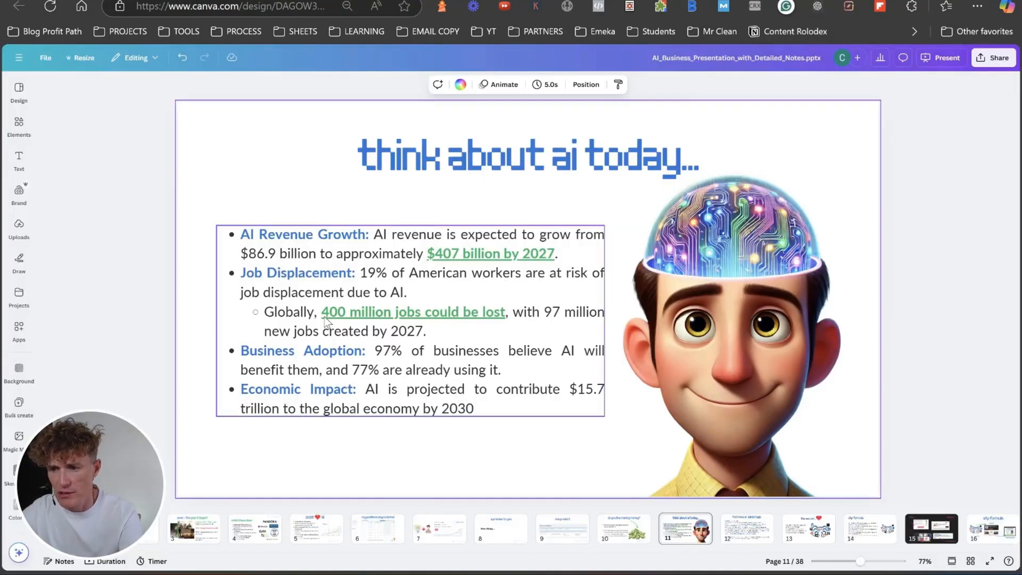
left_click(325, 317)
key("ctrl+alt+v")
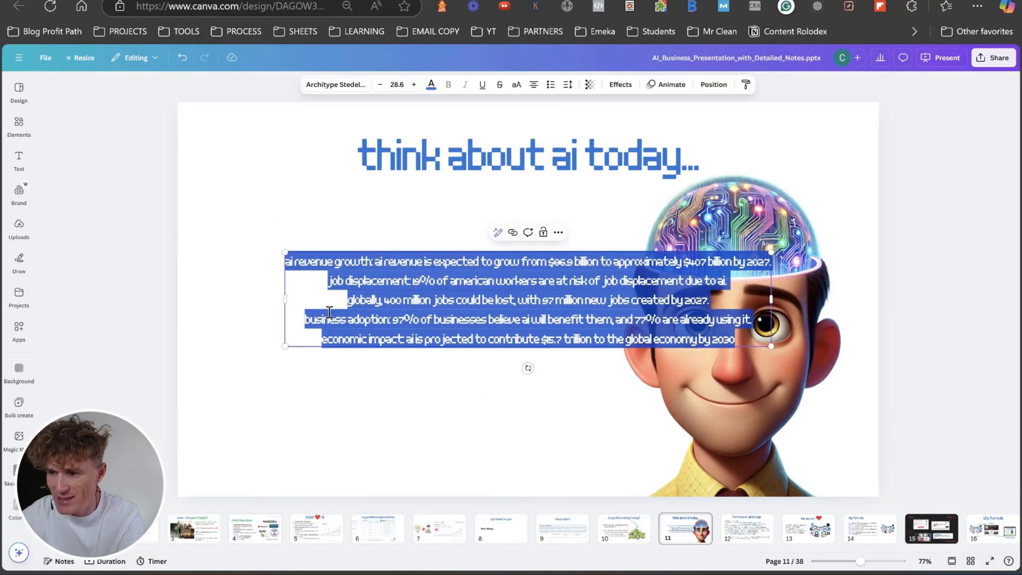
key("Delete")
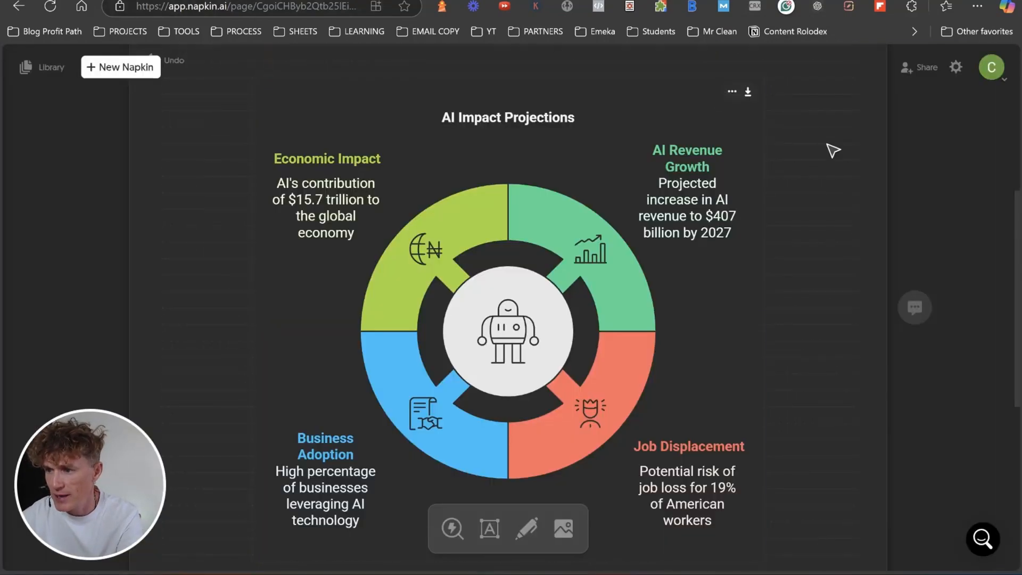
Download the AI Impact Projections diagram again as a PNG and view the file
left_click(749, 94)
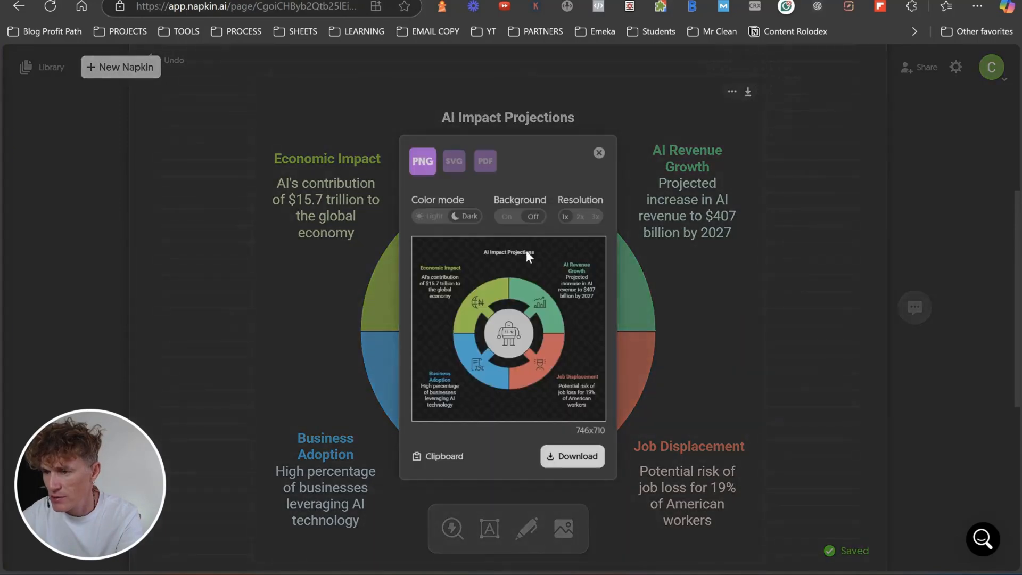
left_click(574, 457)
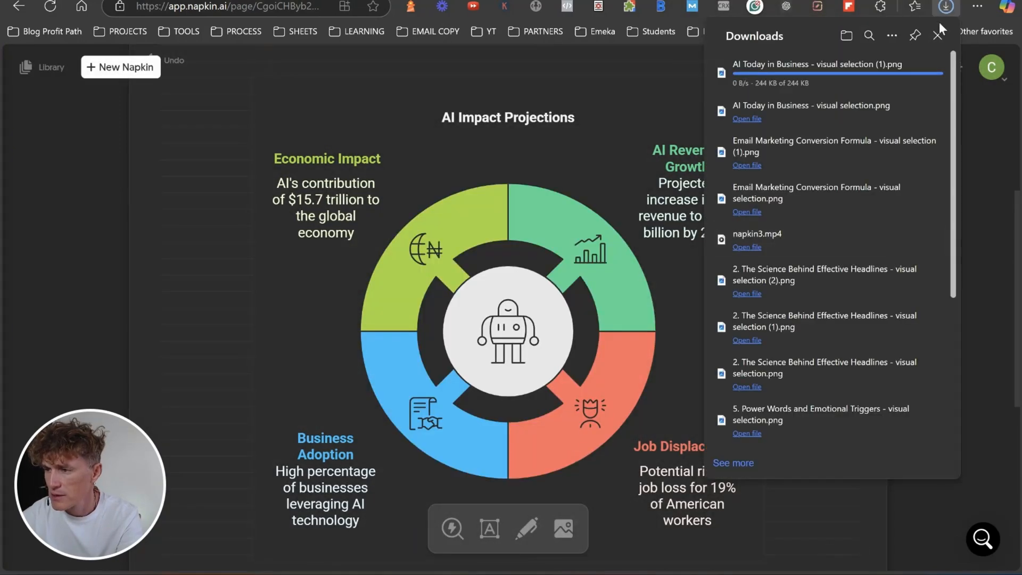
left_click(800, 84)
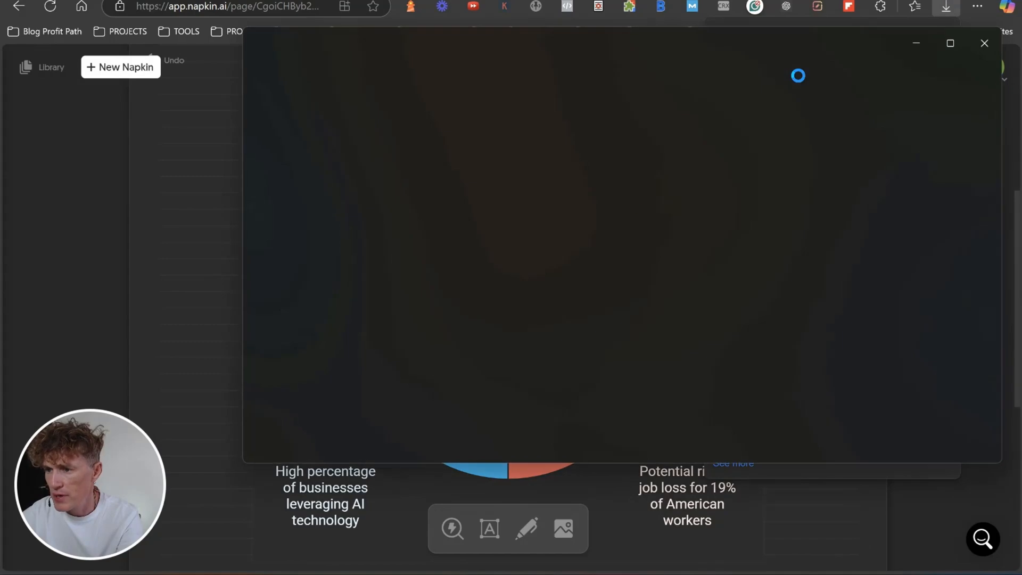
Copy the diagram image to the clipboard, close the viewer and return to the Canva presentation
right_click(620, 232)
left_click(658, 28)
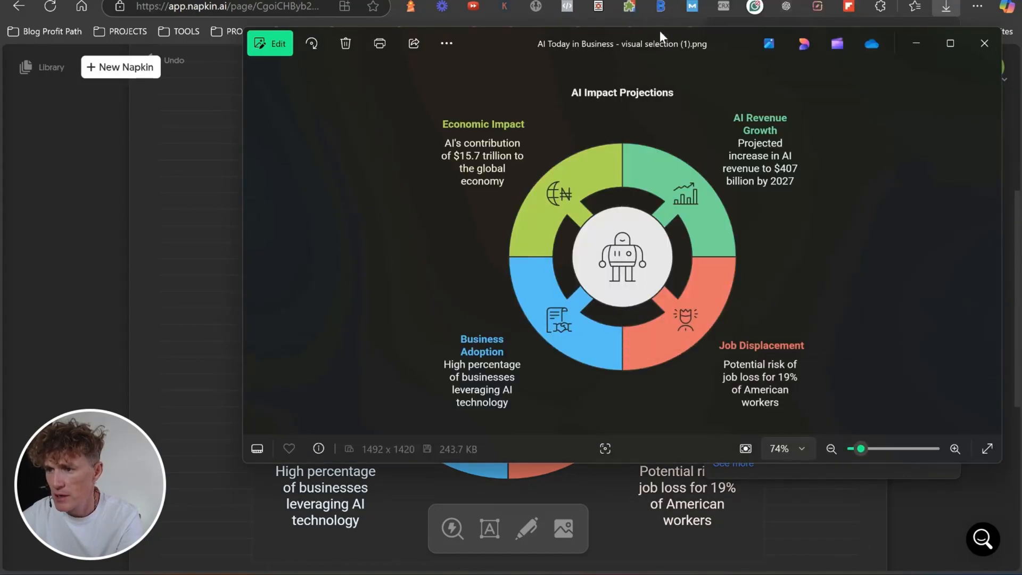
key("alt+F4")
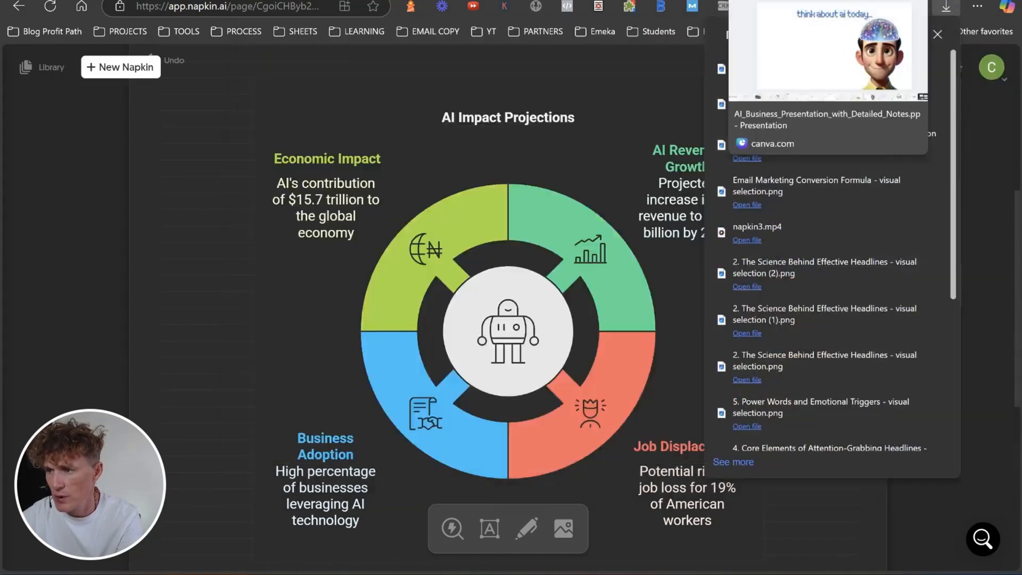
key("ctrl+Tab")
left_click(460, 300)
Paste the AI impact ring diagram enlarged on the left of the slide beside the cartoon head
key("ctrl+v")
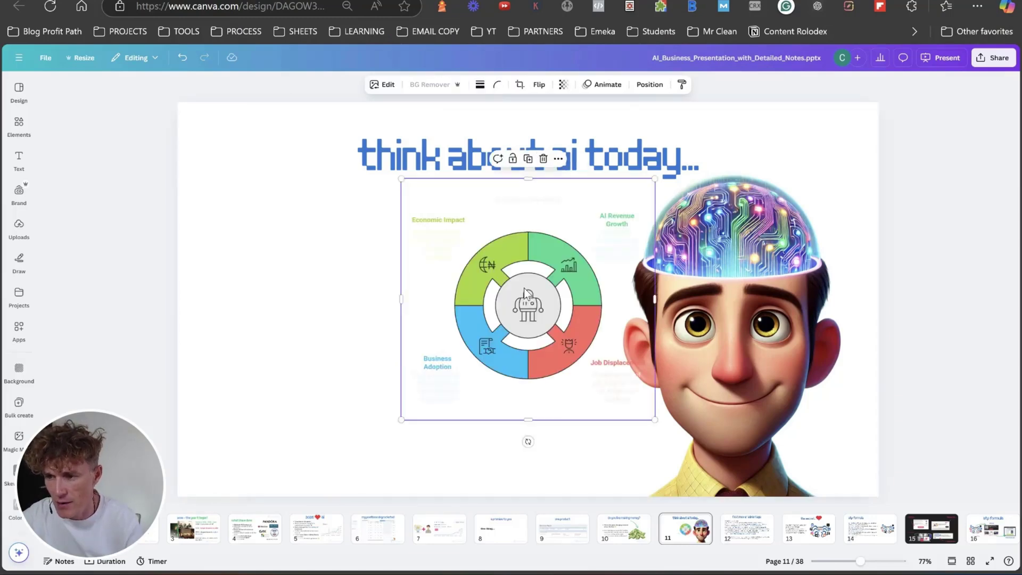
left_click_drag(541, 304, 370, 297)
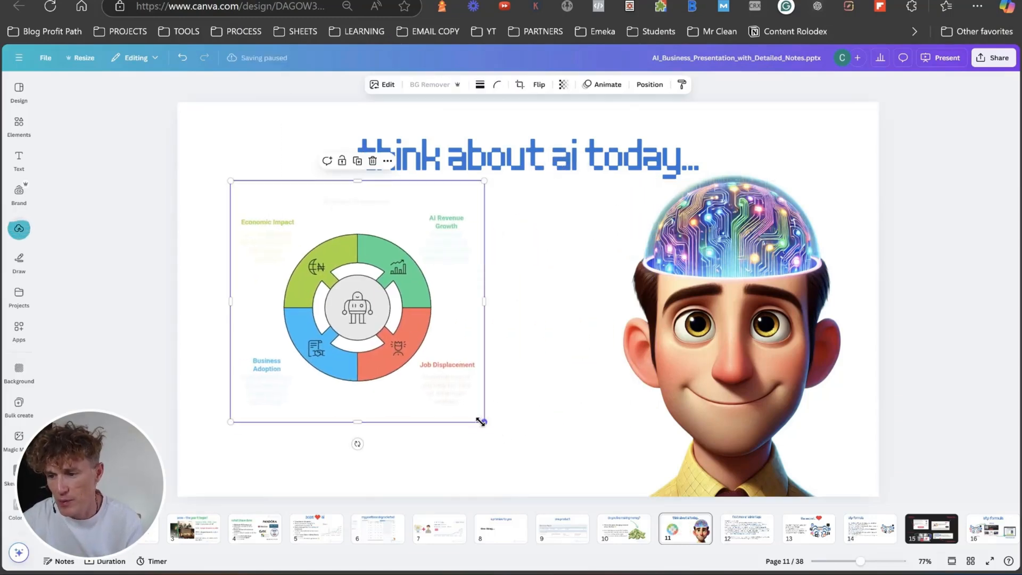
left_click_drag(485, 423, 561, 474)
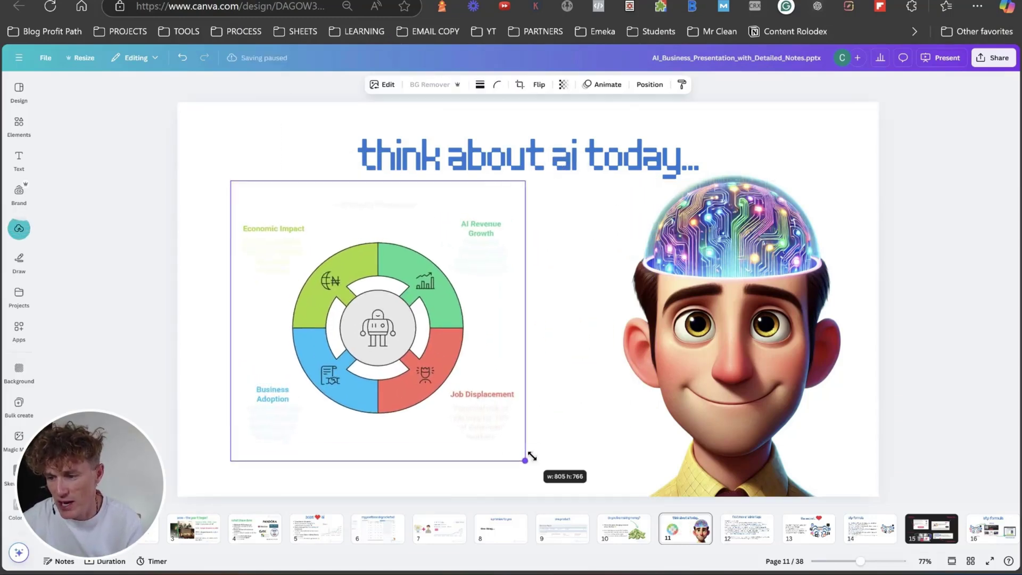
left_click(209, 145)
Make the slide background green and nudge the diagram slightly into place
left_click(263, 132)
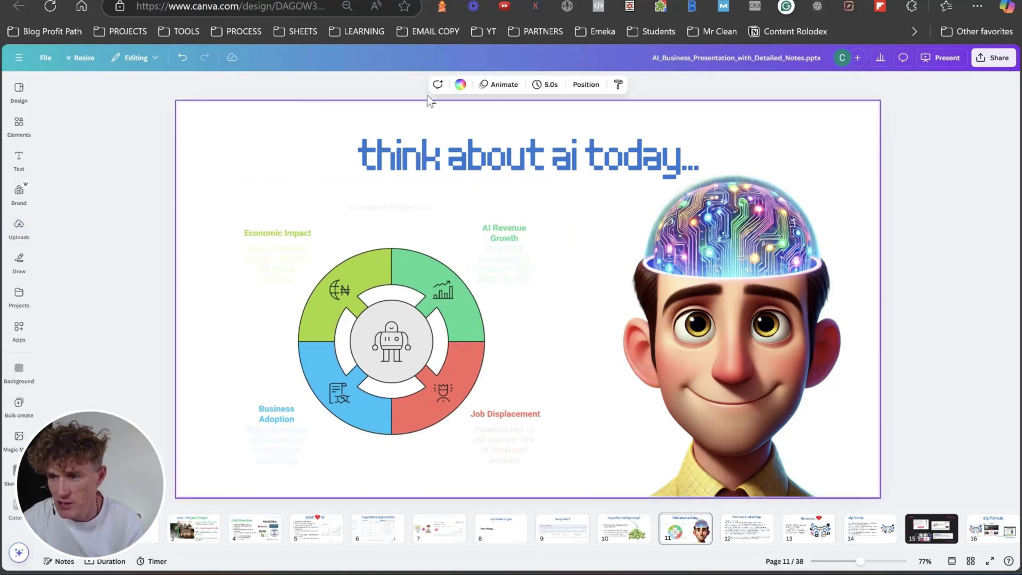
left_click(460, 85)
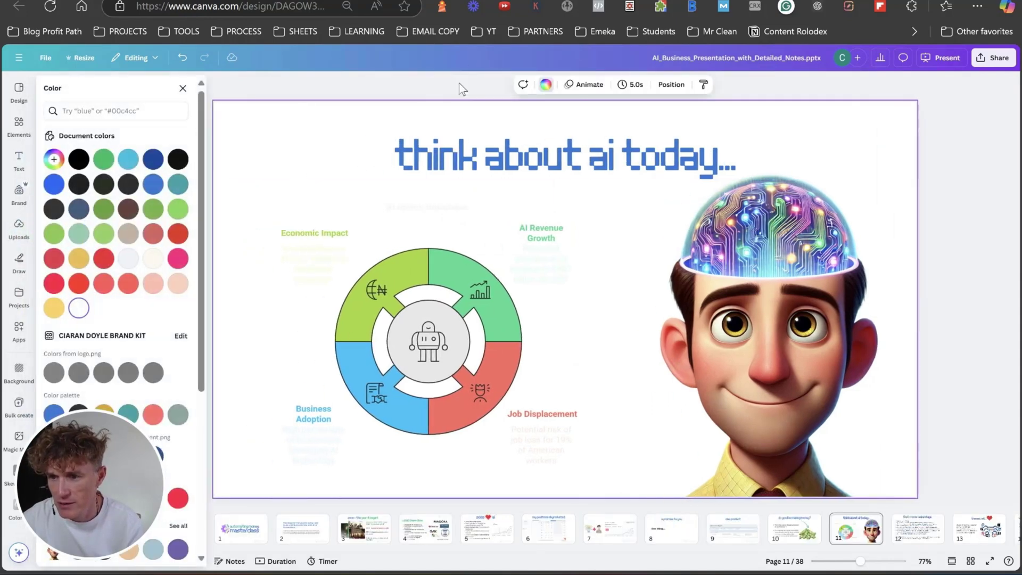
left_click(104, 161)
left_click(417, 393)
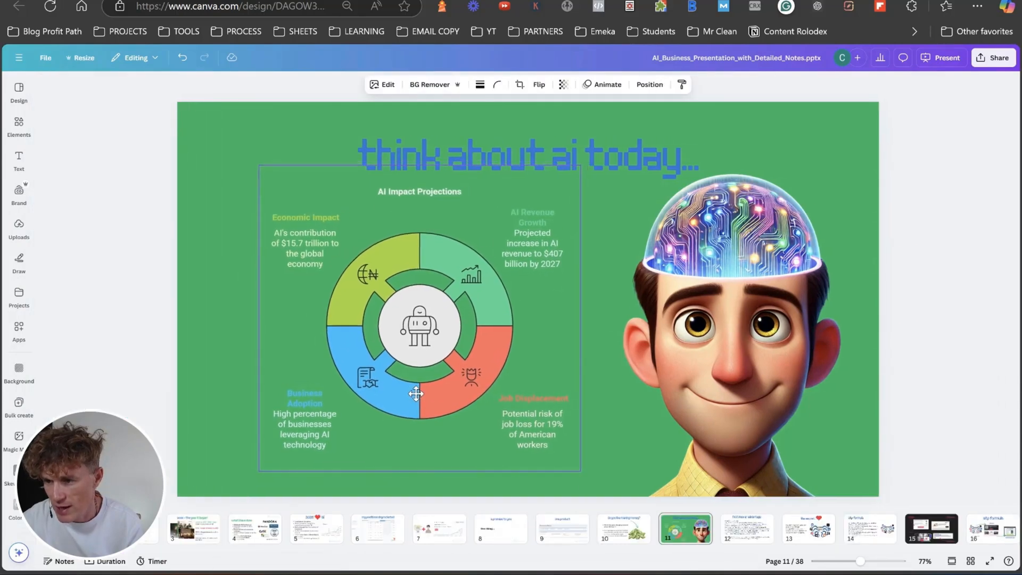
left_click_drag(417, 393, 408, 402)
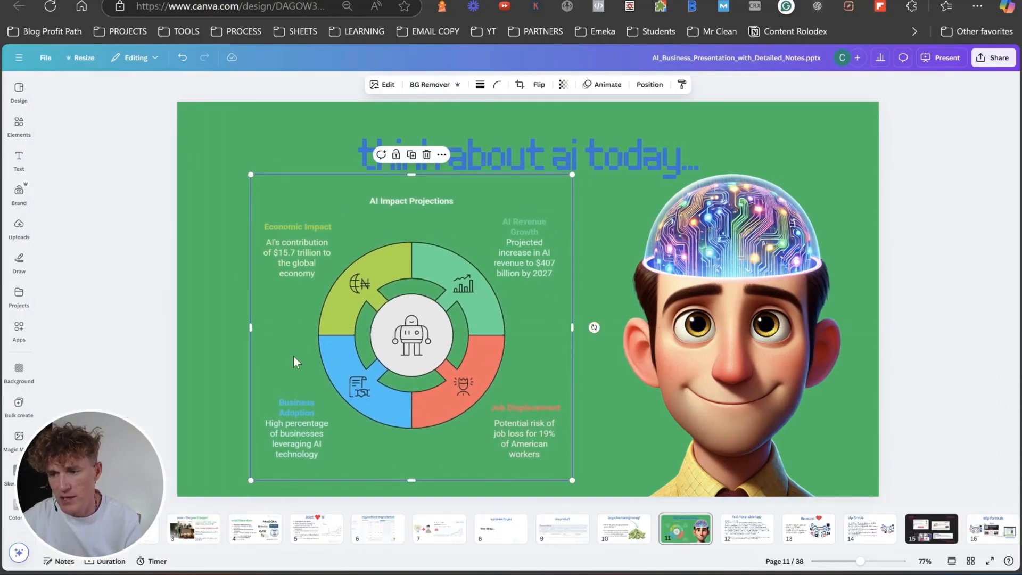
left_click(146, 258)
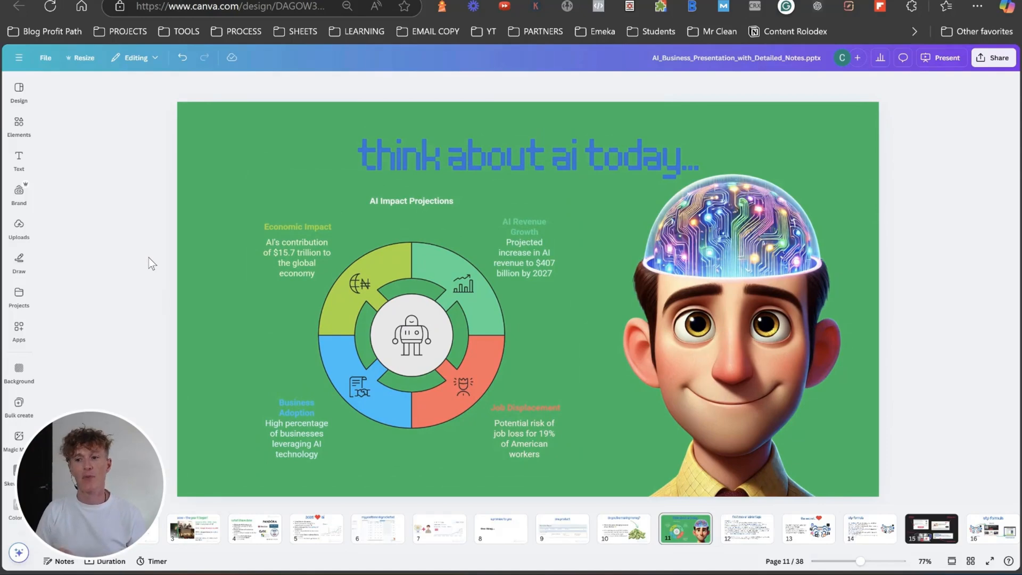